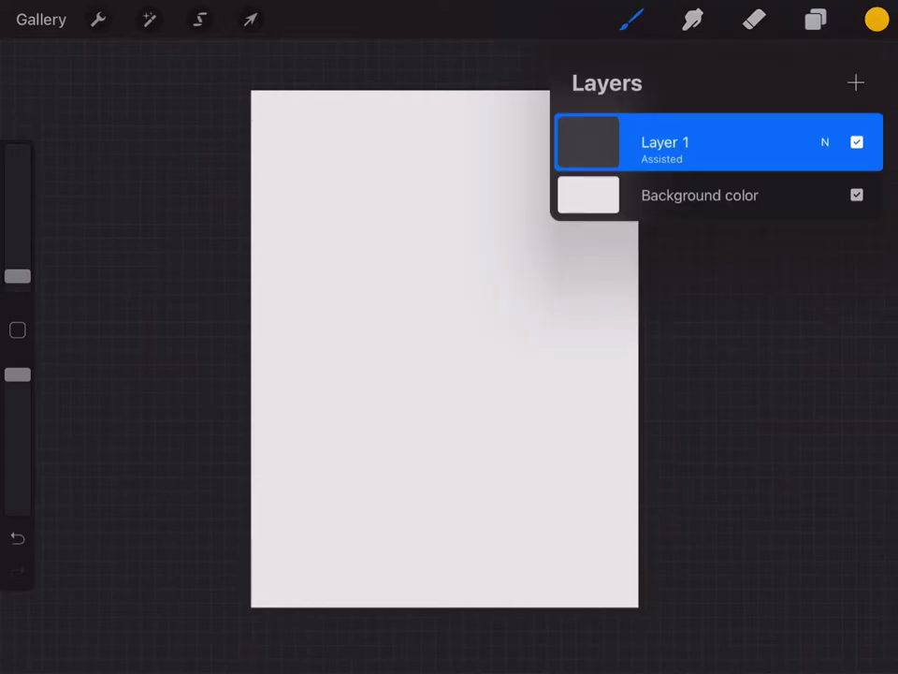
# - Set the Background color layer to orange and close the colour picker
pyautogui.click(700, 194)
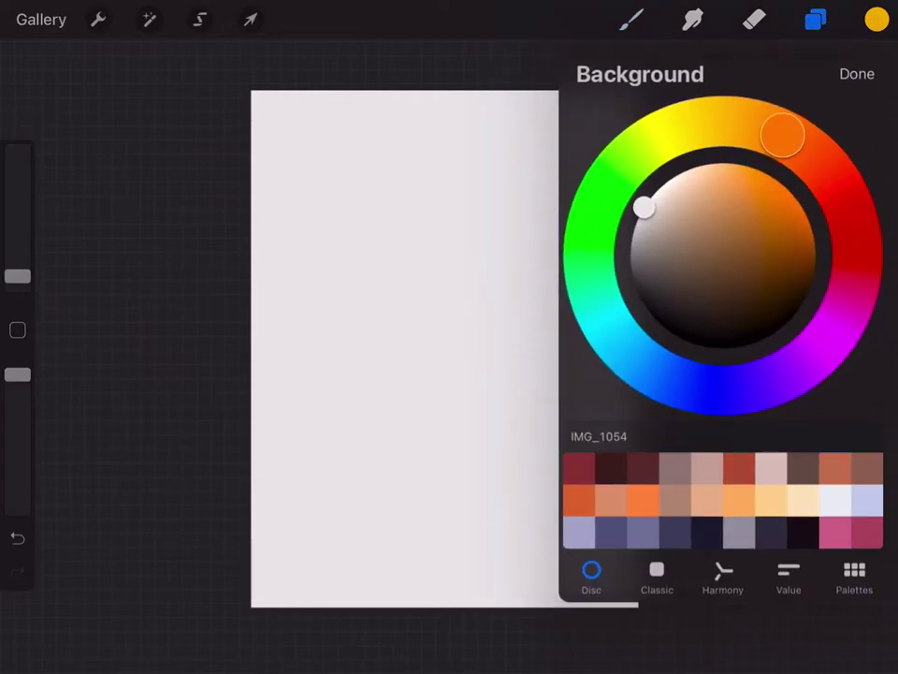
pyautogui.moveTo(776, 190); pyautogui.dragTo(792, 186)
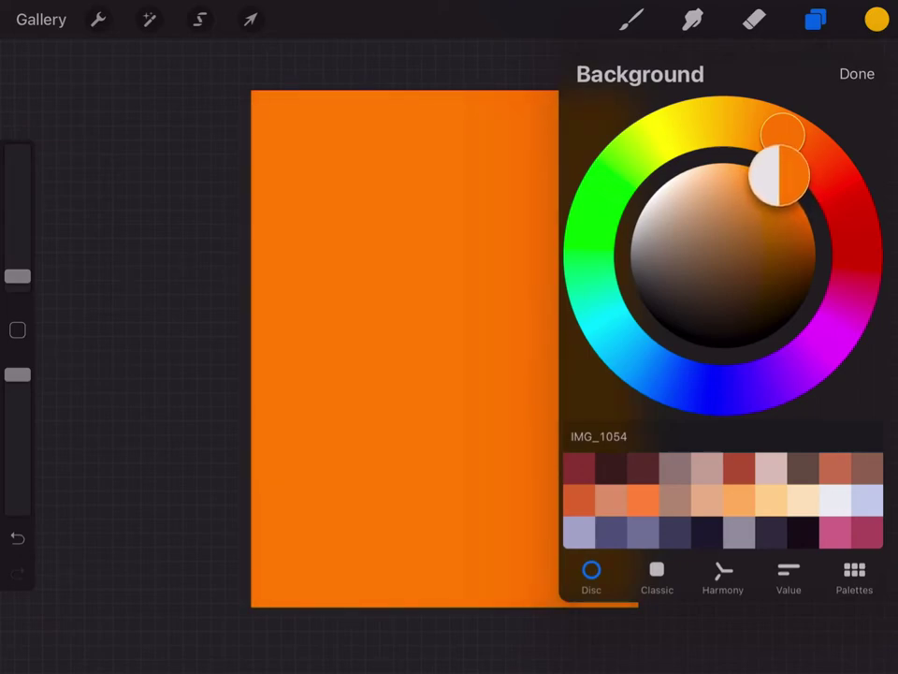
pyautogui.moveTo(792, 185); pyautogui.dragTo(779, 187)
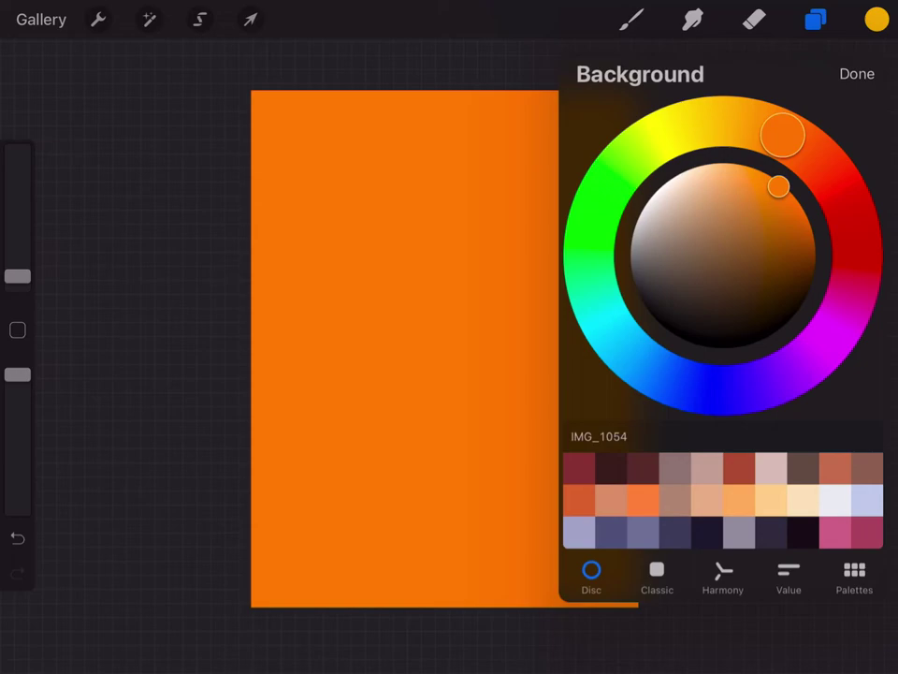
pyautogui.click(857, 73)
pyautogui.click(816, 19)
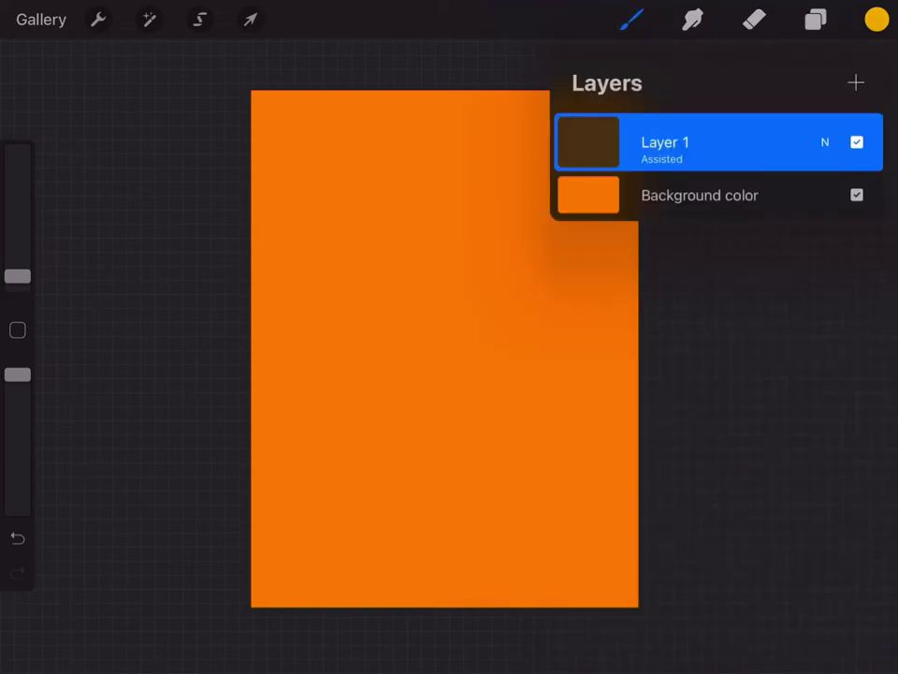
pyautogui.click(98, 19)
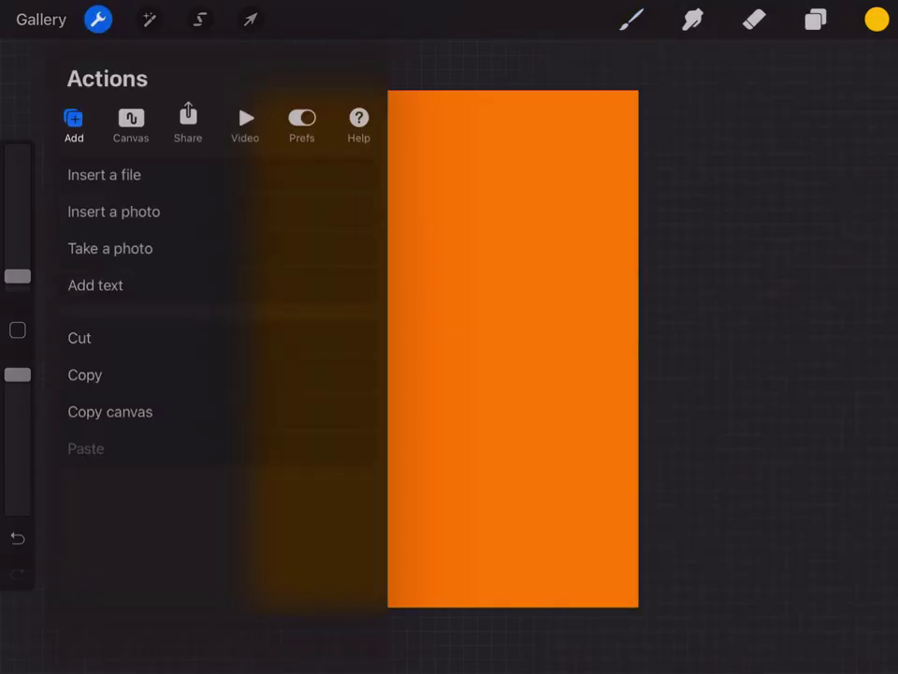
# - Enable a Radial symmetry drawing guide with assisted drawing, centred on the canvas
pyautogui.click(131, 122)
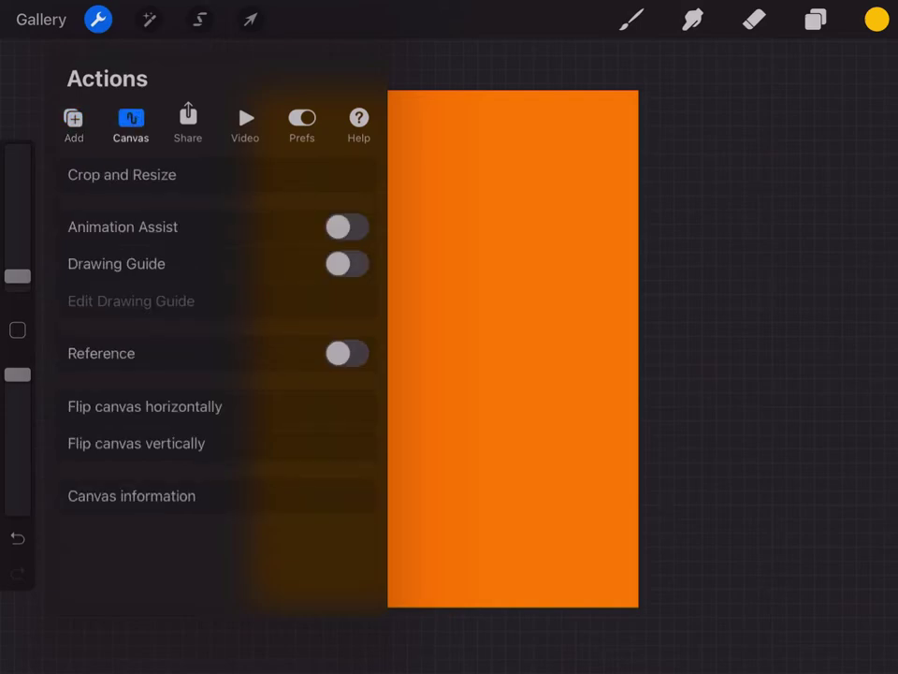
pyautogui.click(347, 227)
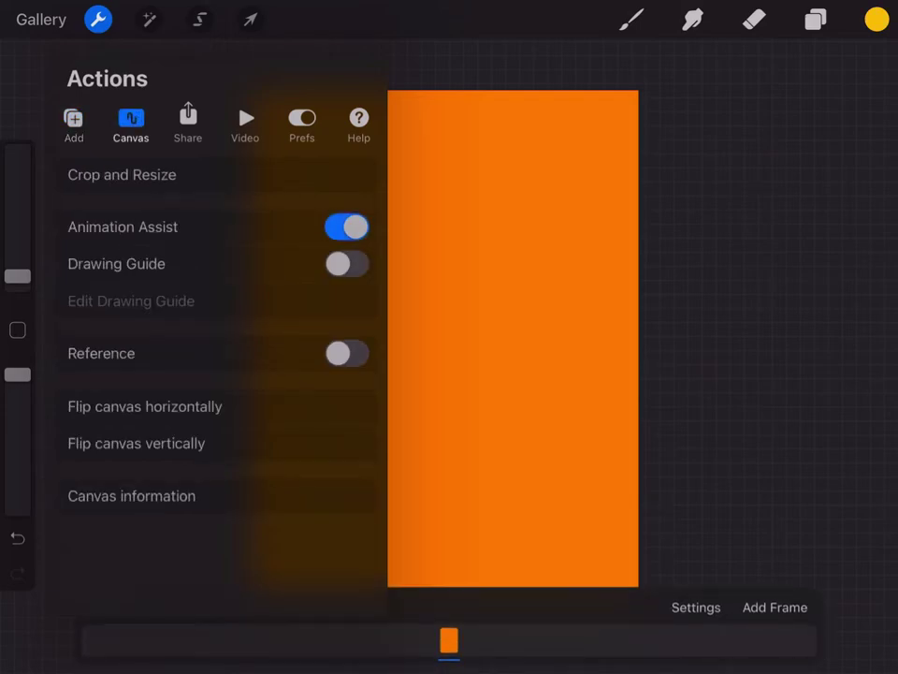
pyautogui.click(347, 227)
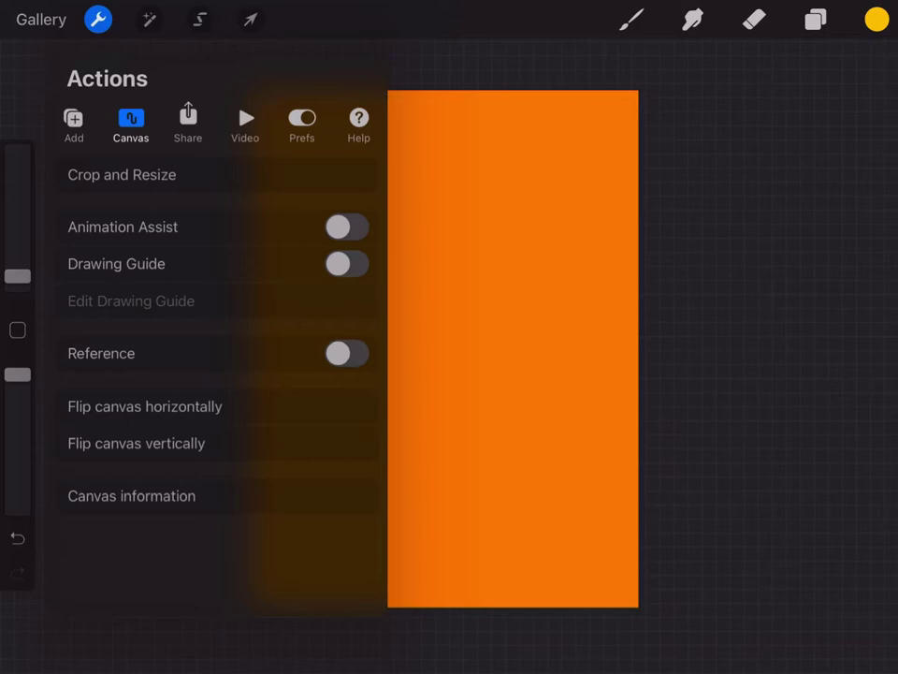
pyautogui.click(347, 264)
pyautogui.click(131, 301)
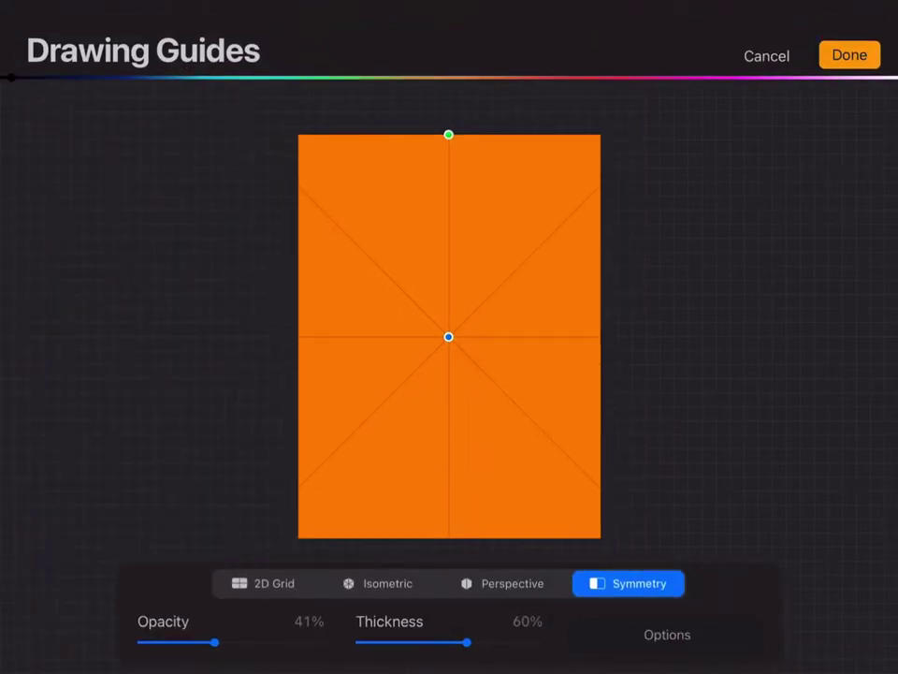
pyautogui.click(667, 634)
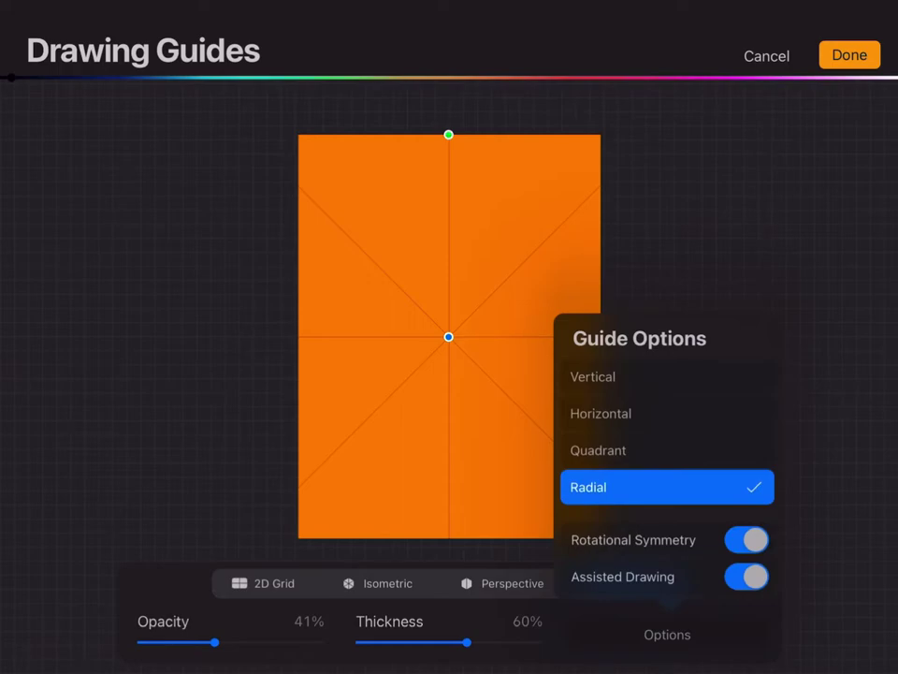
pyautogui.press('Escape')
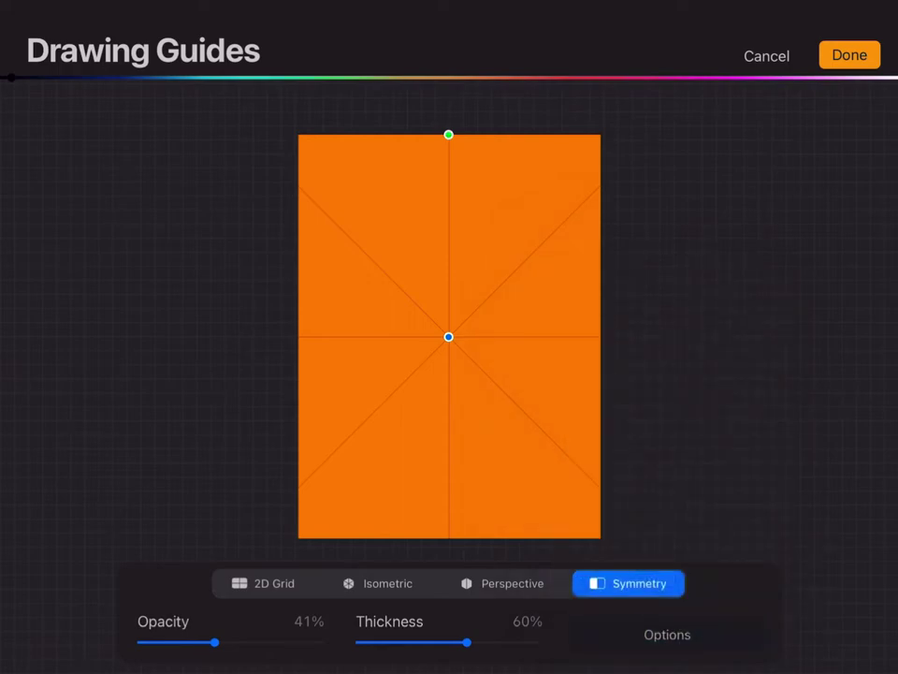
pyautogui.click(849, 54)
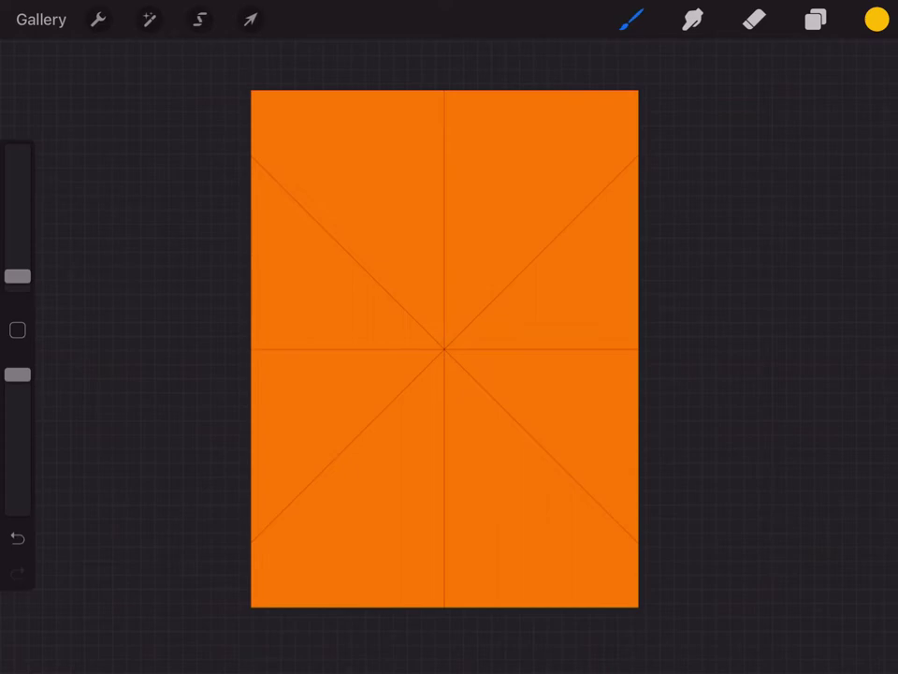
pyautogui.click(877, 19)
# - Eyedrop the background orange and shift the brush colour to a lighter, yellower orange
pyautogui.click(497, 208)
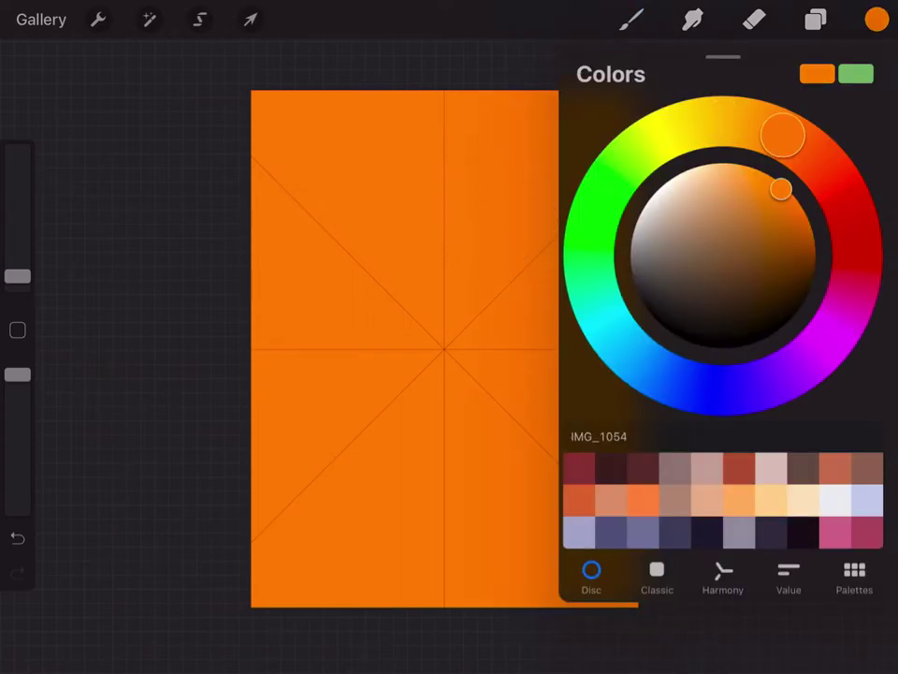
pyautogui.moveTo(780, 189); pyautogui.dragTo(763, 166)
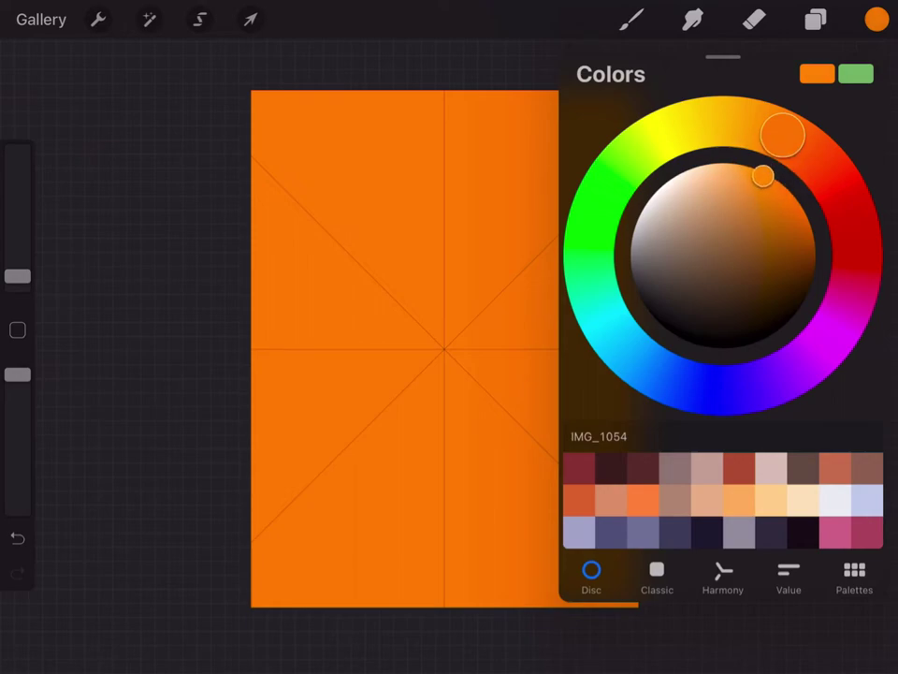
pyautogui.moveTo(738, 179); pyautogui.dragTo(749, 174)
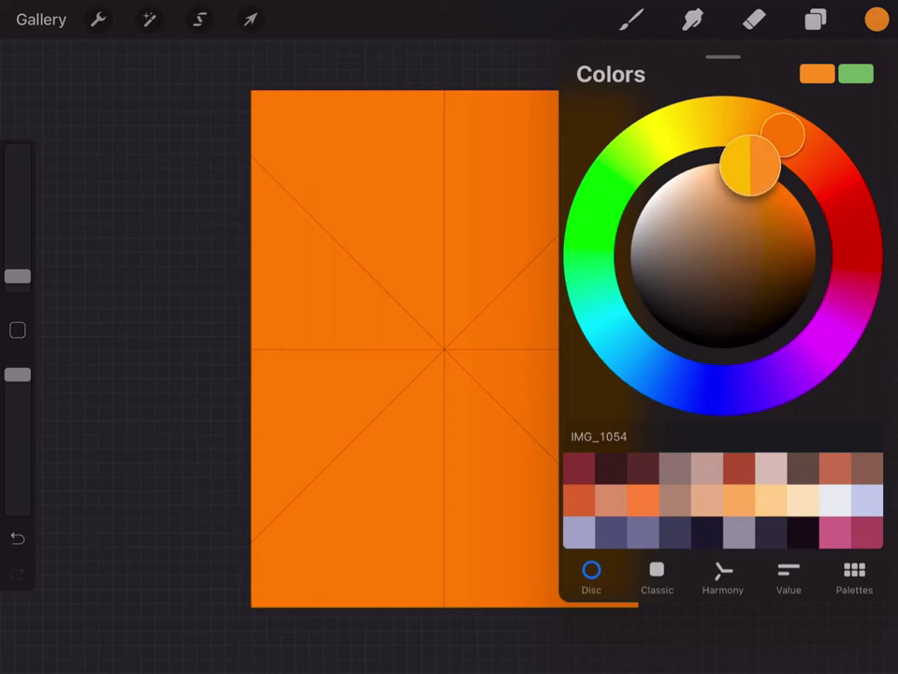
pyautogui.click(631, 19)
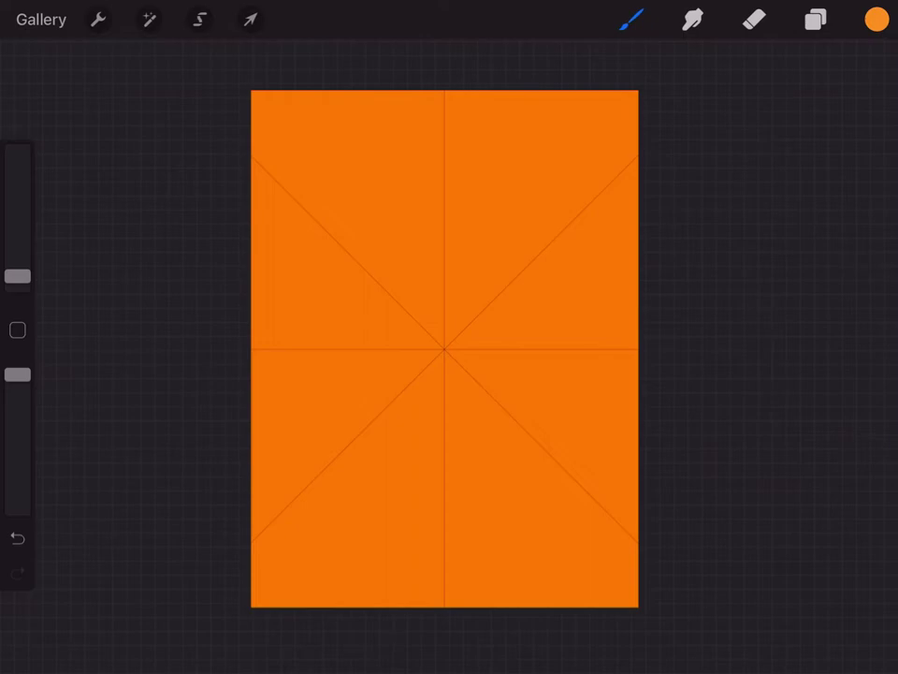
# - Draw eight symmetrical ray outlines from the centre and fill them with lighter orange
pyautogui.hotkey('ctrl', 'z')
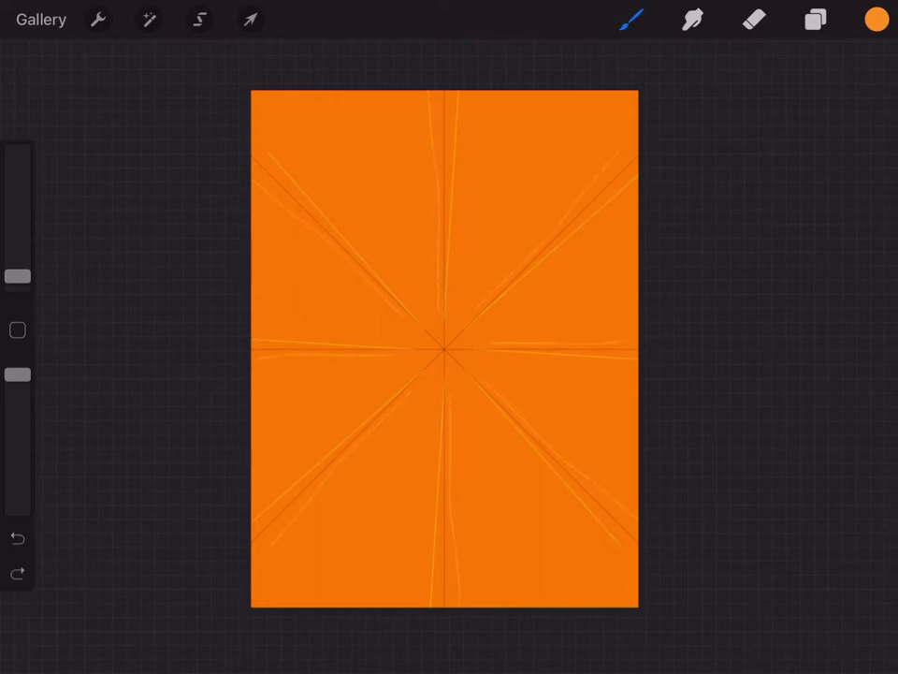
pyautogui.moveTo(442, 94); pyautogui.dragTo(444, 318)
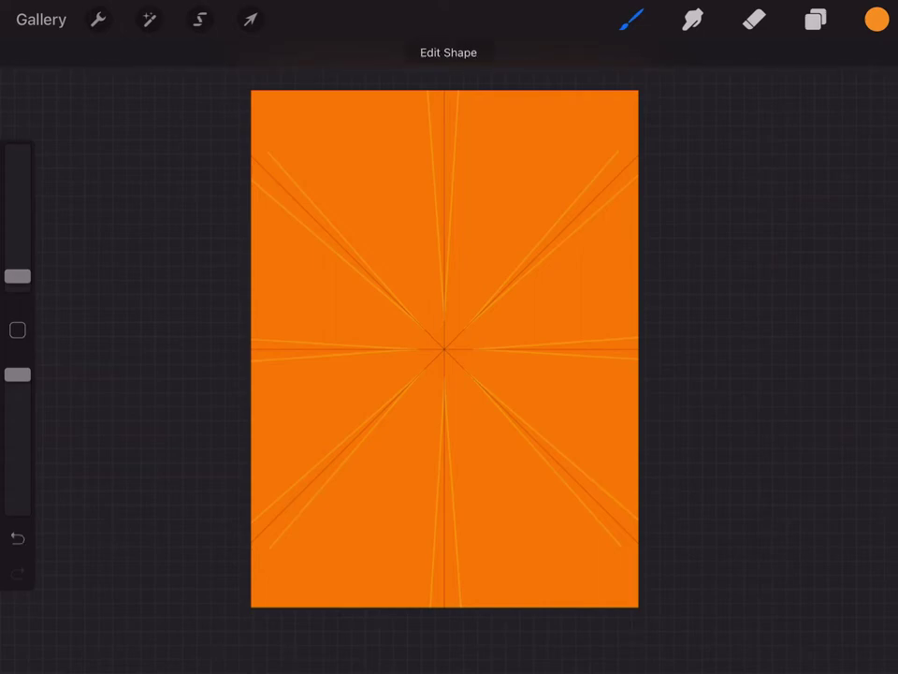
pyautogui.moveTo(271, 561); pyautogui.dragTo(613, 141)
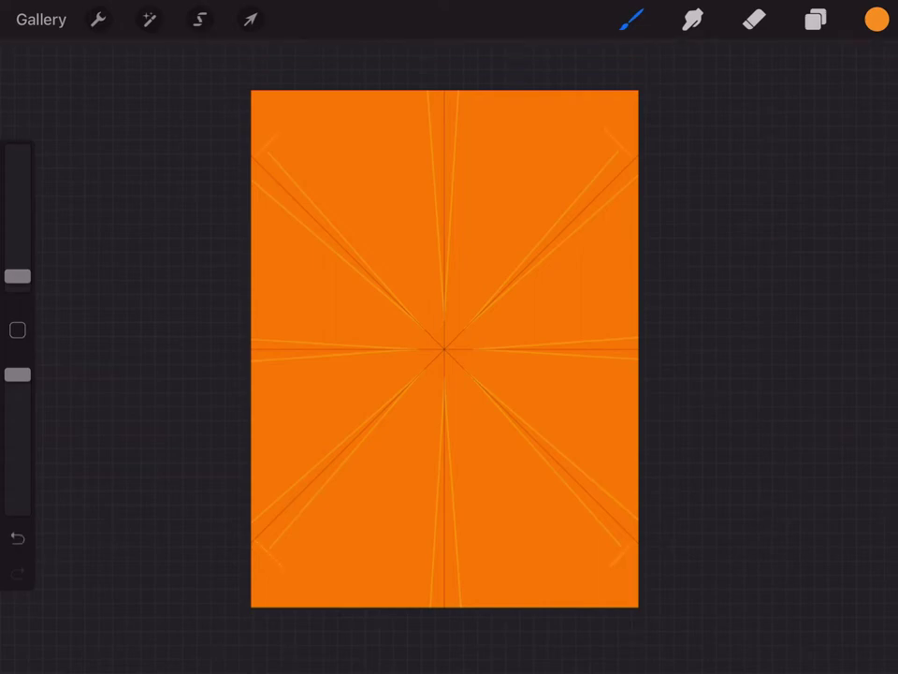
pyautogui.hotkey('ctrl', 'z')
pyautogui.moveTo(877, 18); pyautogui.dragTo(608, 187)
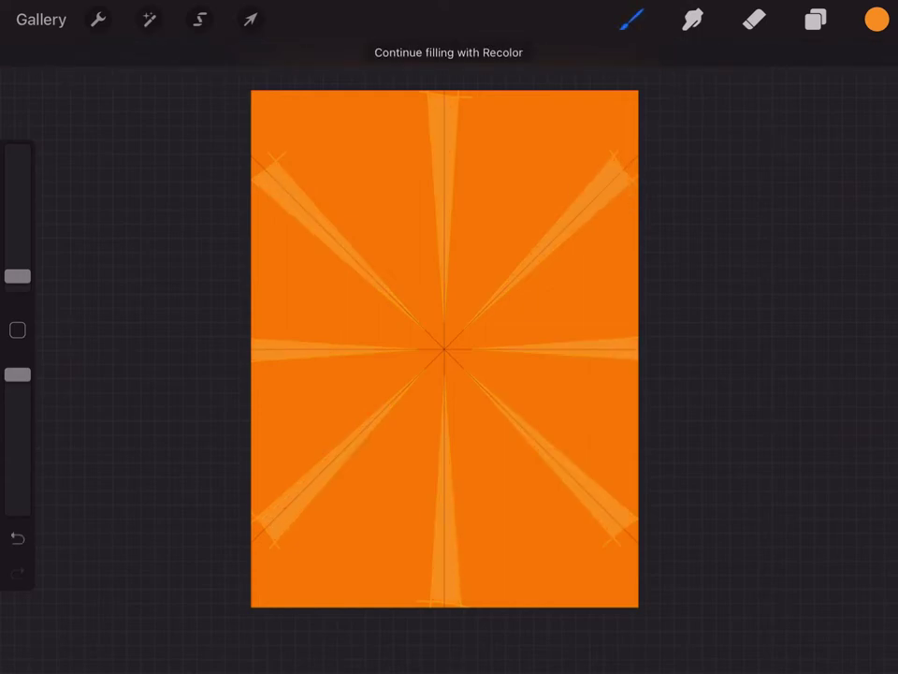
pyautogui.click(251, 18)
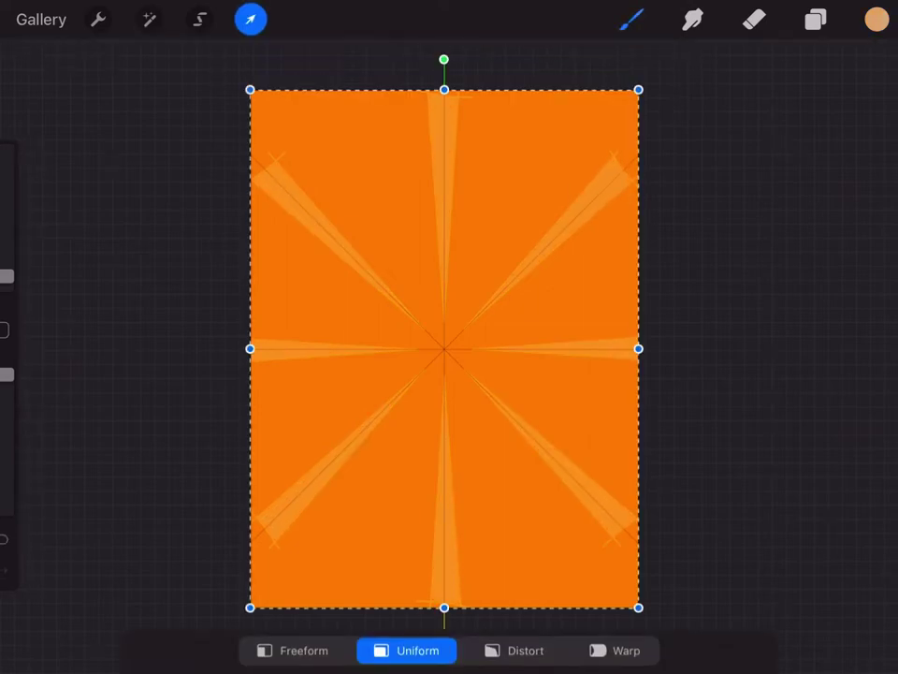
# - Scale the rays past the canvas edges, recentre them, and turn Snapping off
pyautogui.moveTo(638, 89); pyautogui.dragTo(672, 44)
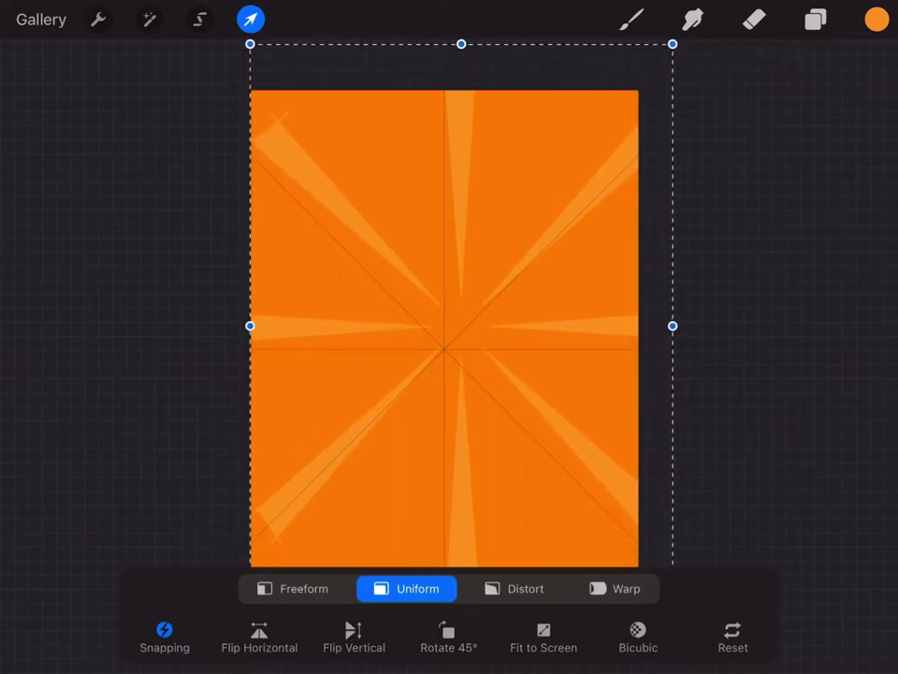
pyautogui.scroll(-2, 449, 309)
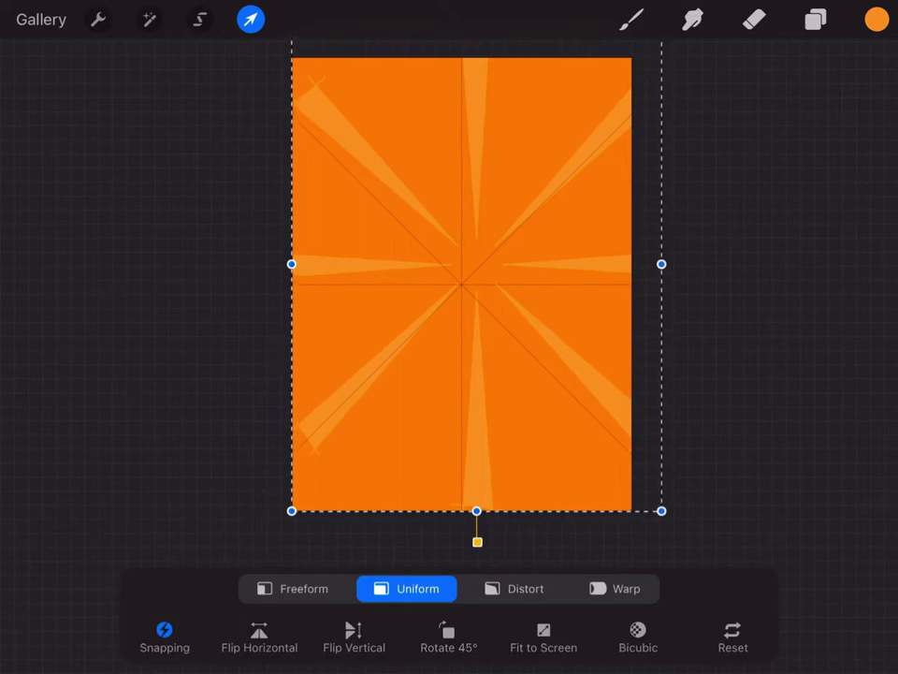
pyautogui.moveTo(291, 510); pyautogui.dragTo(254, 561)
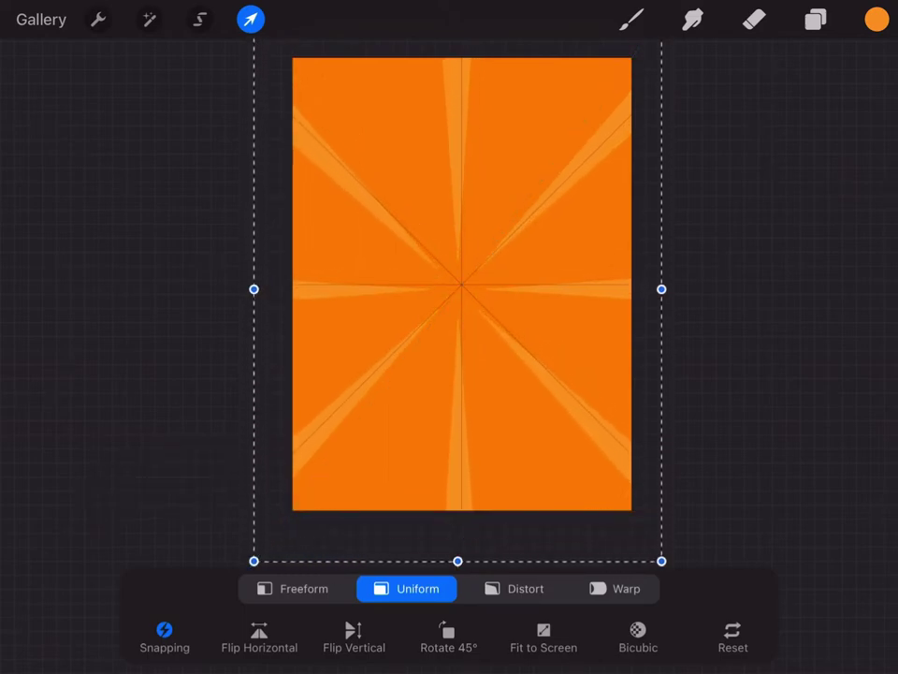
pyautogui.moveTo(457, 289); pyautogui.dragTo(462, 284)
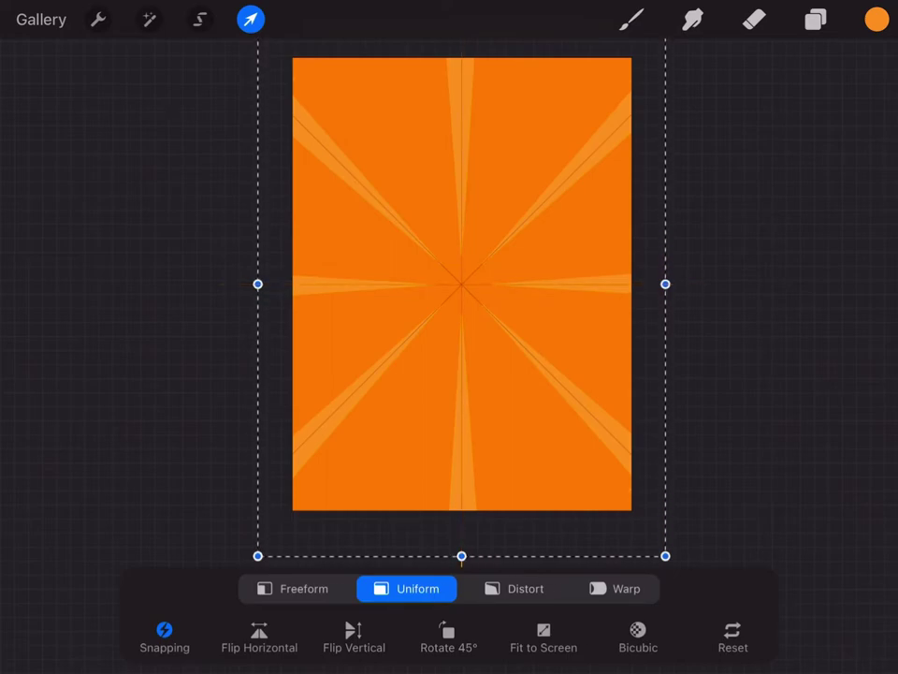
pyautogui.click(164, 636)
pyautogui.click(244, 448)
pyautogui.click(164, 636)
# - Duplicate the rays layer in the Layers panel
pyautogui.click(815, 19)
pyautogui.moveTo(767, 142); pyautogui.dragTo(541, 143)
pyautogui.click(772, 141)
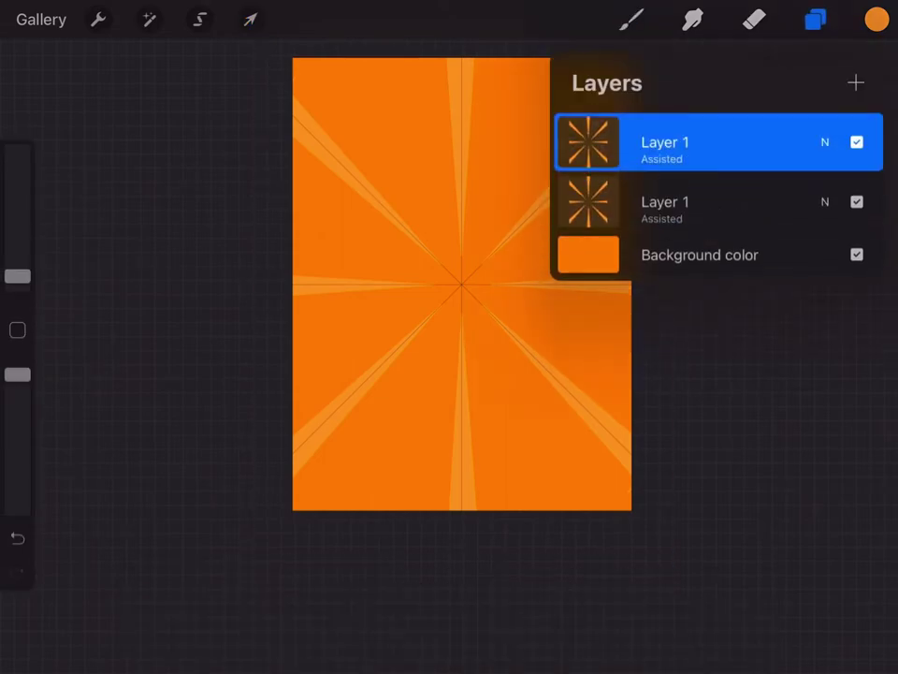
# - Rotate the duplicate rays to 60.1° between the originals and enlarge it to cover the canvas
pyautogui.click(631, 19)
pyautogui.click(250, 19)
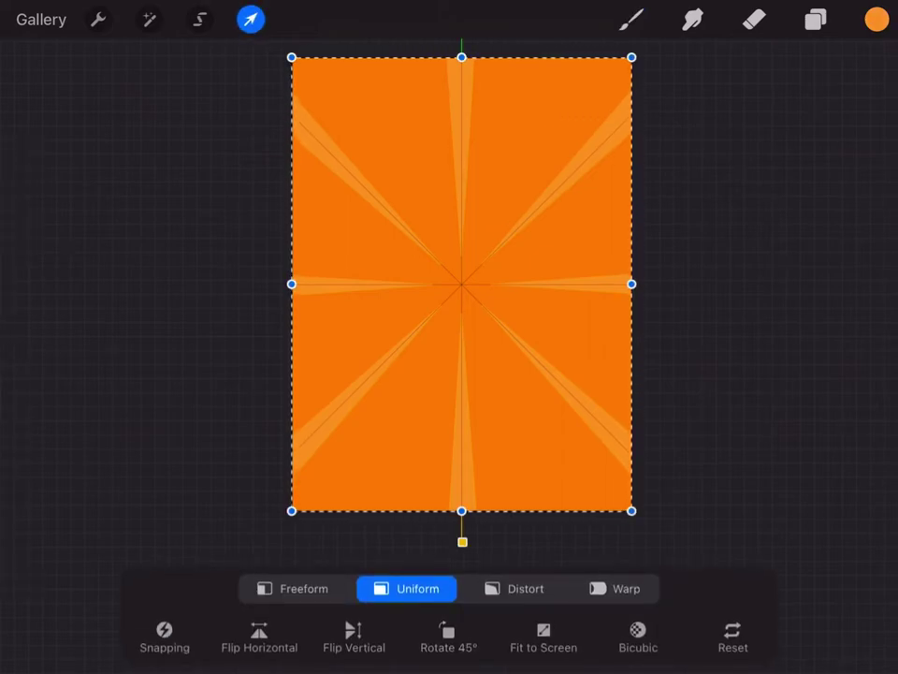
pyautogui.moveTo(461, 57)
pyautogui.mouseDown()
pyautogui.moveTo(463, 95)
pyautogui.moveTo(462, 85)
pyautogui.moveTo(497, 55)
pyautogui.moveTo(516, 61)
pyautogui.mouseUp()
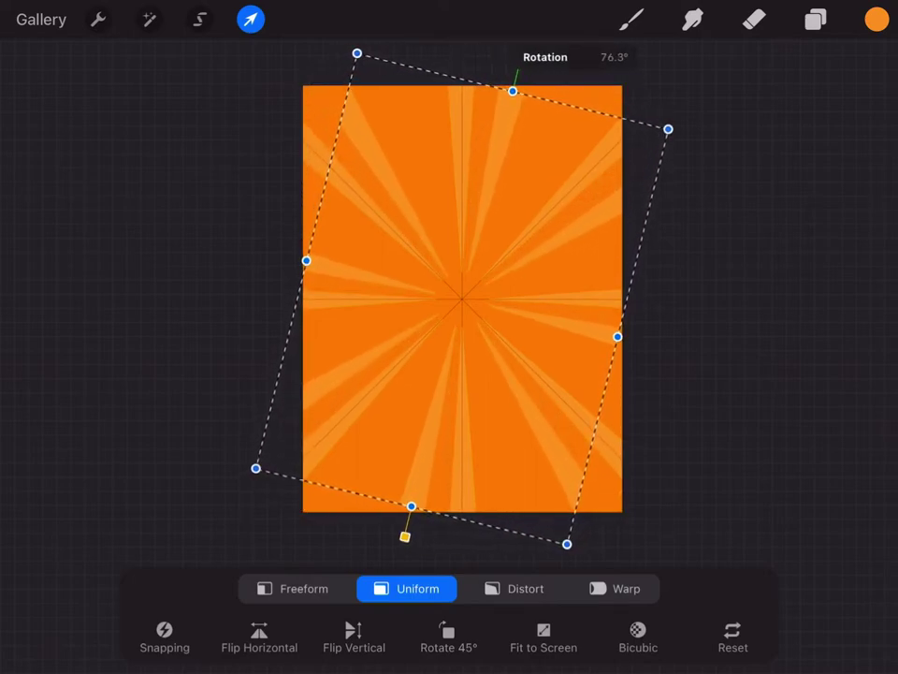
pyautogui.moveTo(257, 469); pyautogui.dragTo(235, 486)
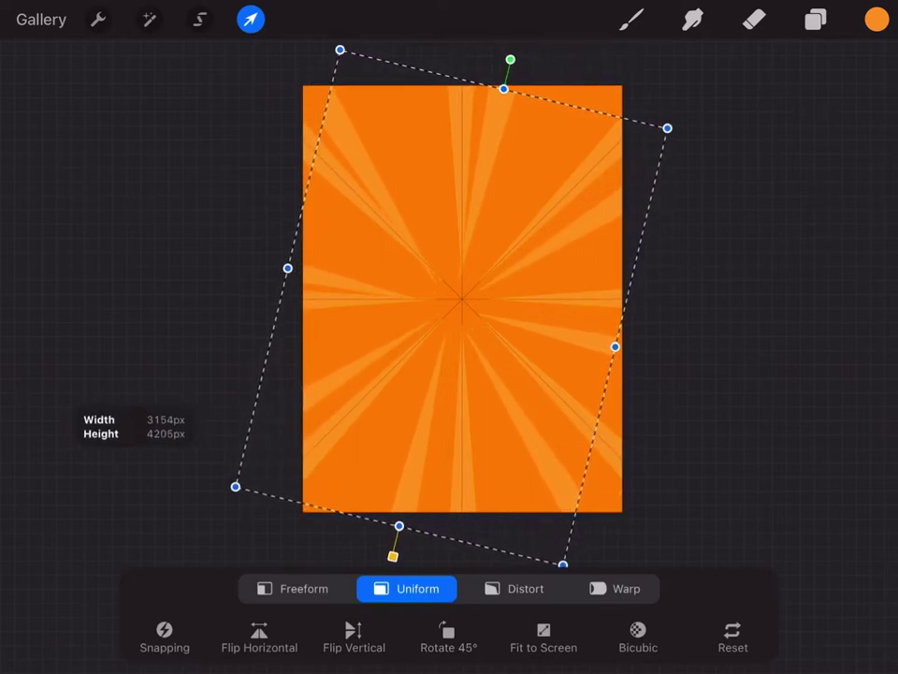
pyautogui.moveTo(668, 127); pyautogui.dragTo(698, 101)
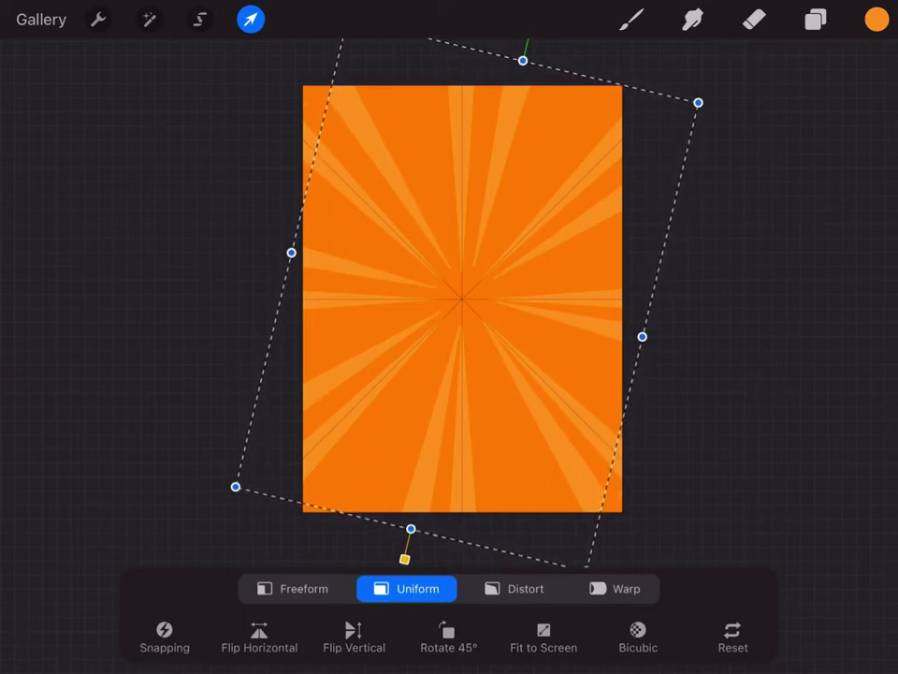
# - Make two more copies of the rays layer in the Layers panel
pyautogui.click(816, 19)
pyautogui.moveTo(795, 142)
pyautogui.mouseDown()
pyautogui.moveTo(570, 143)
pyautogui.moveTo(842, 142)
pyautogui.mouseUp()
pyautogui.moveTo(804, 202); pyautogui.dragTo(580, 201)
pyautogui.click(773, 201)
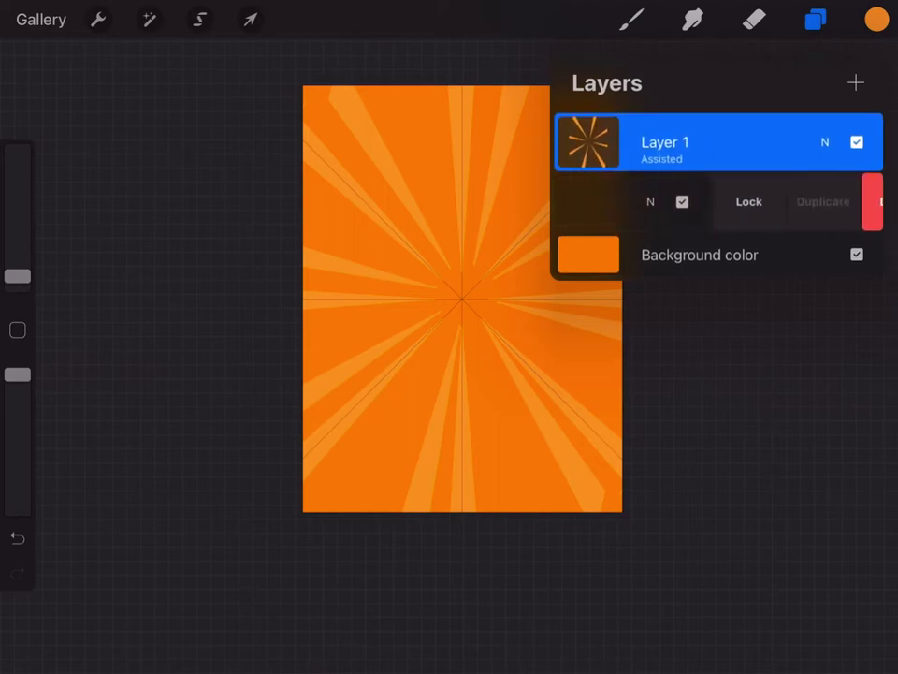
pyautogui.click(711, 261)
pyautogui.click(815, 19)
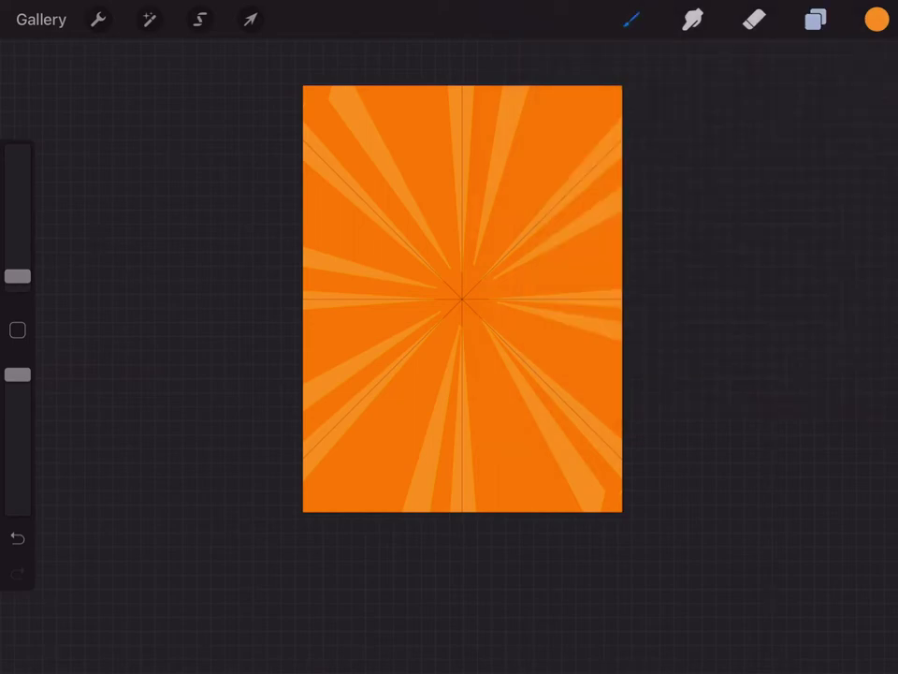
pyautogui.click(251, 20)
# - Rotate another rays copy about 60° and enlarge it past the page corners
pyautogui.moveTo(461, 54); pyautogui.dragTo(585, 84)
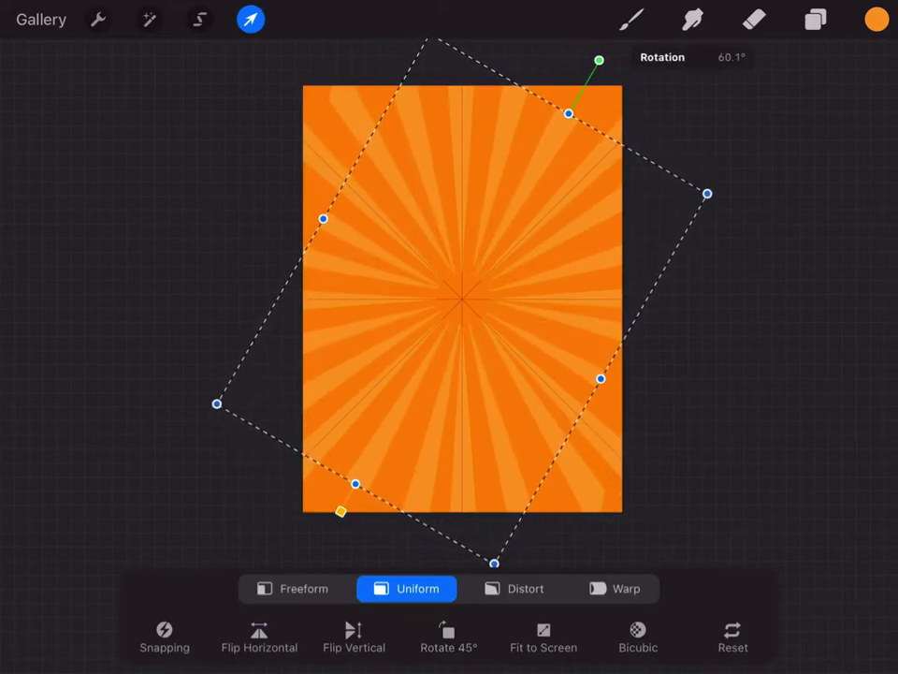
pyautogui.moveTo(707, 193); pyautogui.dragTo(758, 172)
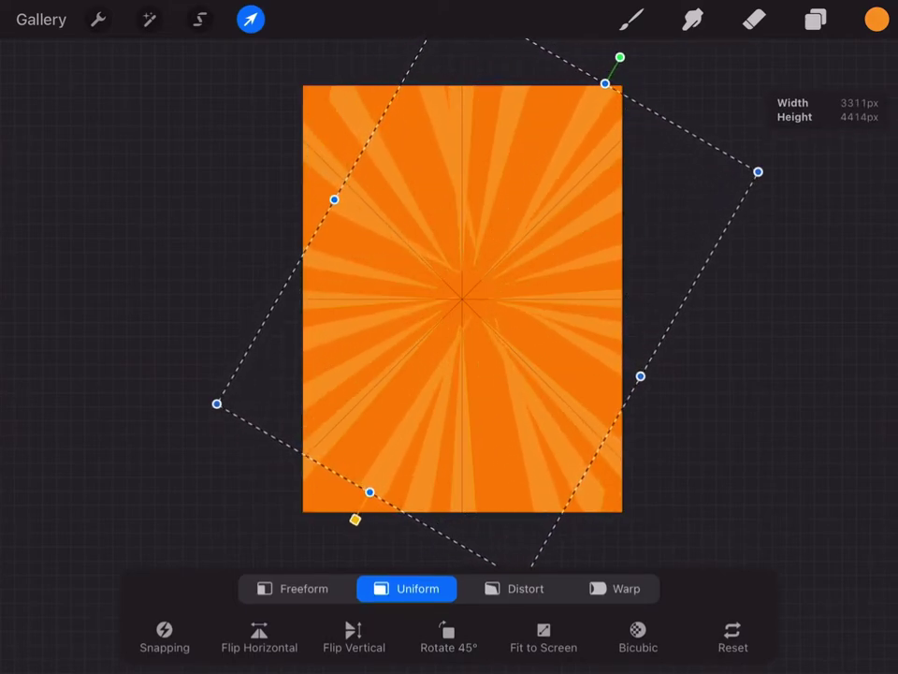
pyautogui.moveTo(216, 403); pyautogui.dragTo(171, 422)
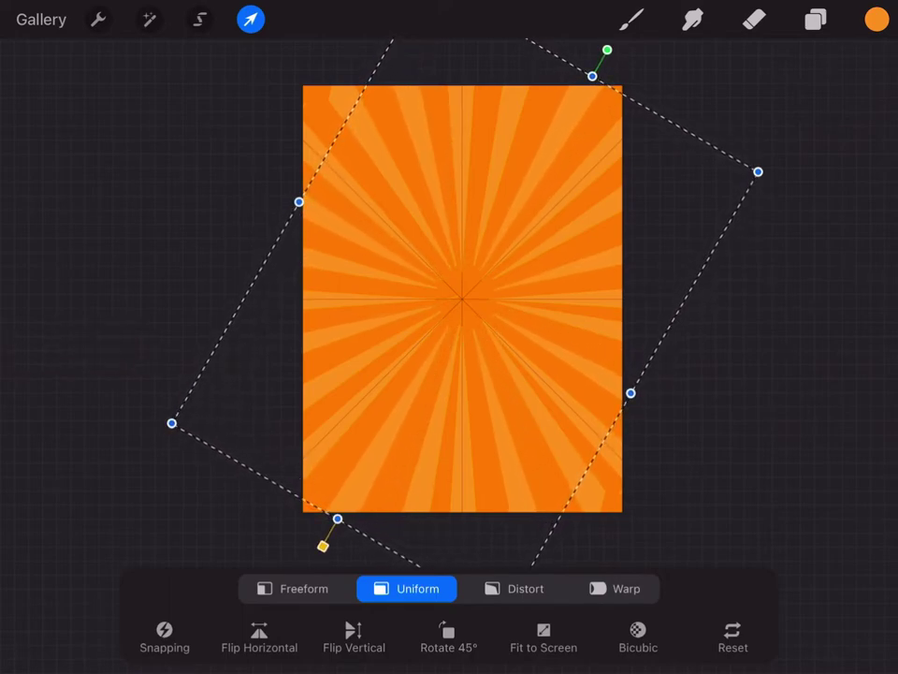
pyautogui.click(816, 20)
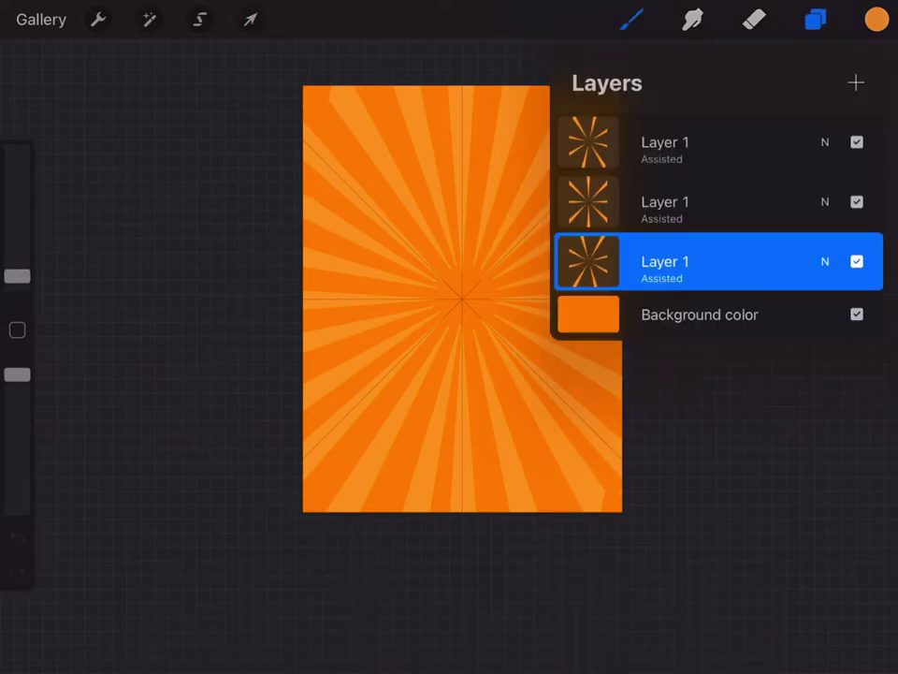
# - Move the rotated rays layer to the top, enlarge it slightly and recentre it
pyautogui.moveTo(673, 261); pyautogui.dragTo(674, 142)
pyautogui.click(251, 20)
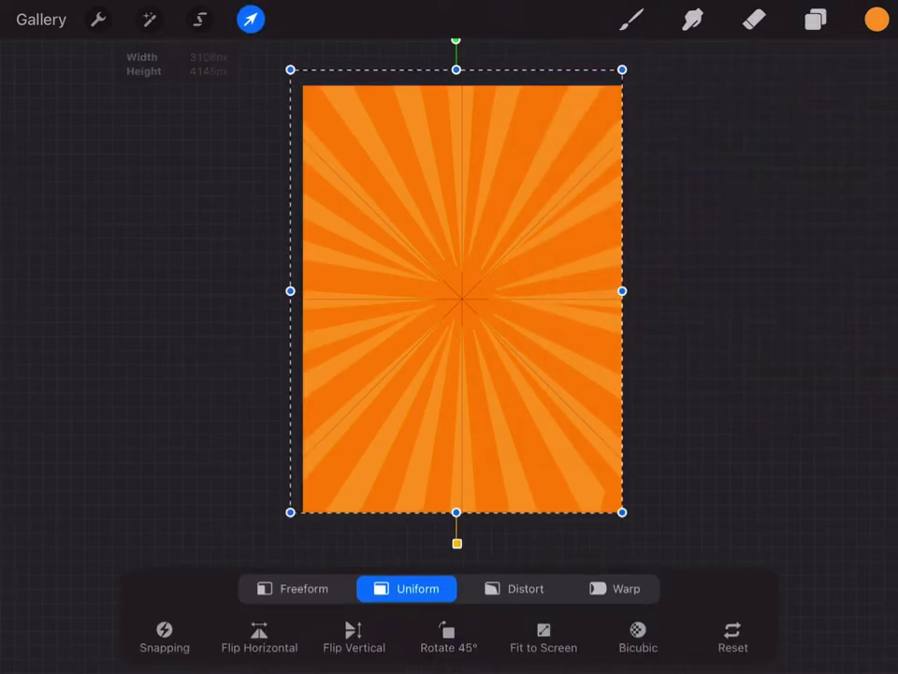
pyautogui.moveTo(623, 511); pyautogui.dragTo(637, 532)
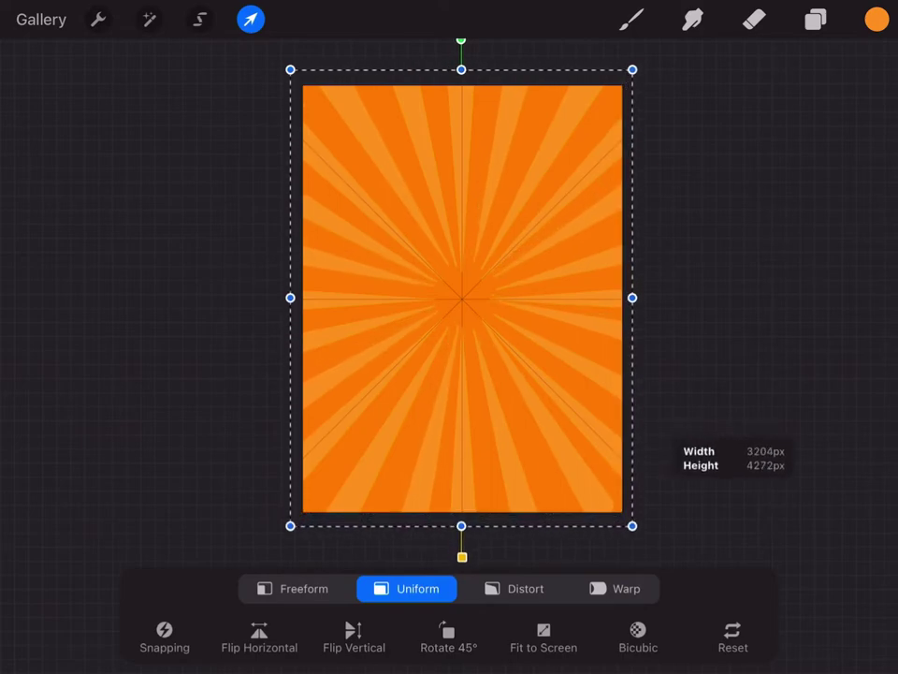
pyautogui.moveTo(463, 300); pyautogui.dragTo(459, 303)
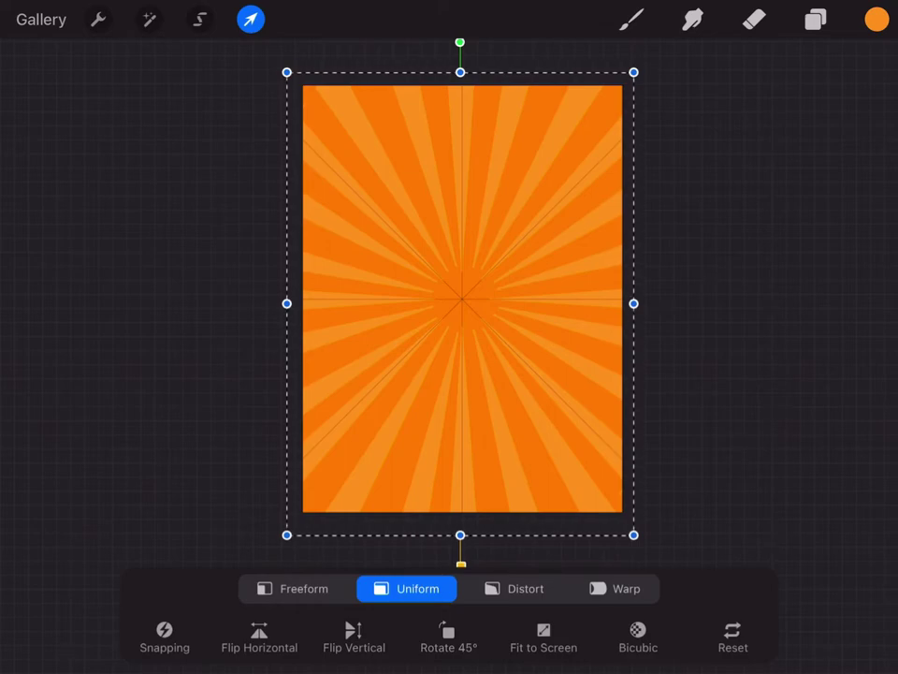
pyautogui.click(631, 18)
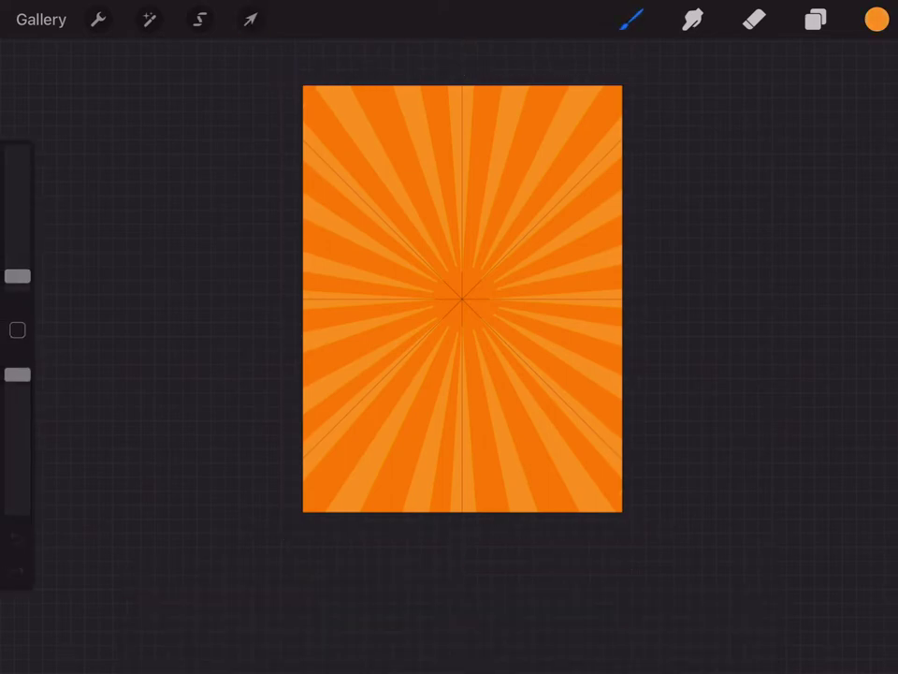
pyautogui.click(815, 19)
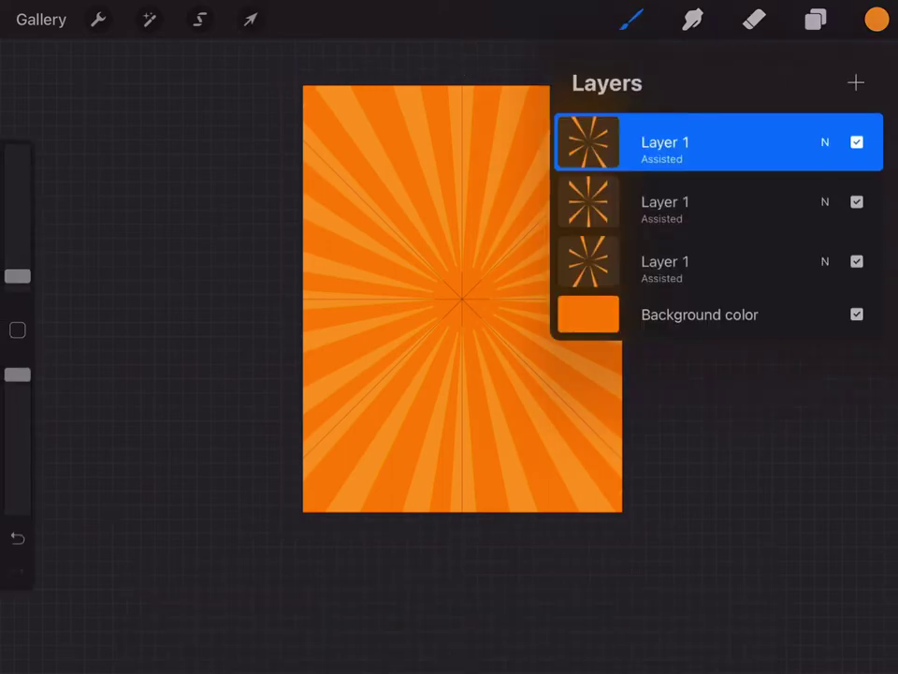
pyautogui.click(816, 19)
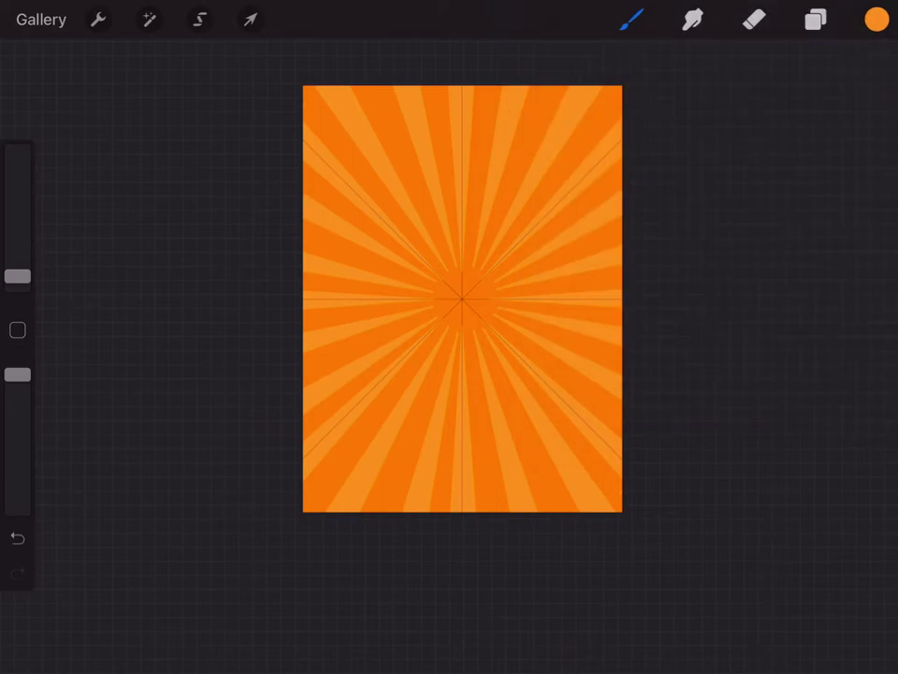
# - Switch off the Drawing Guide so the sunburst rays show cleanly
pyautogui.click(97, 18)
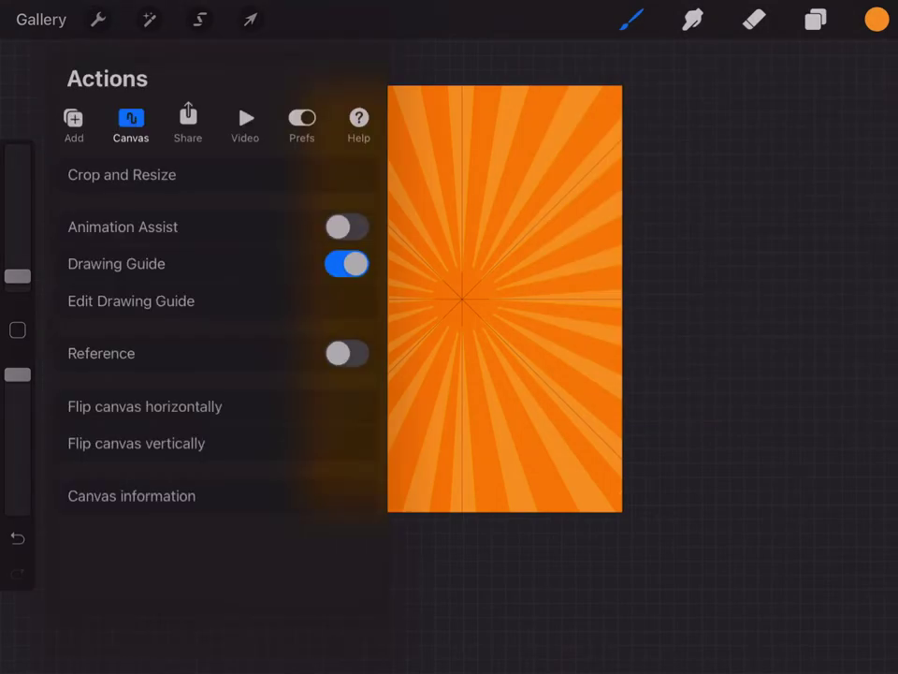
pyautogui.click(346, 264)
pyautogui.click(97, 19)
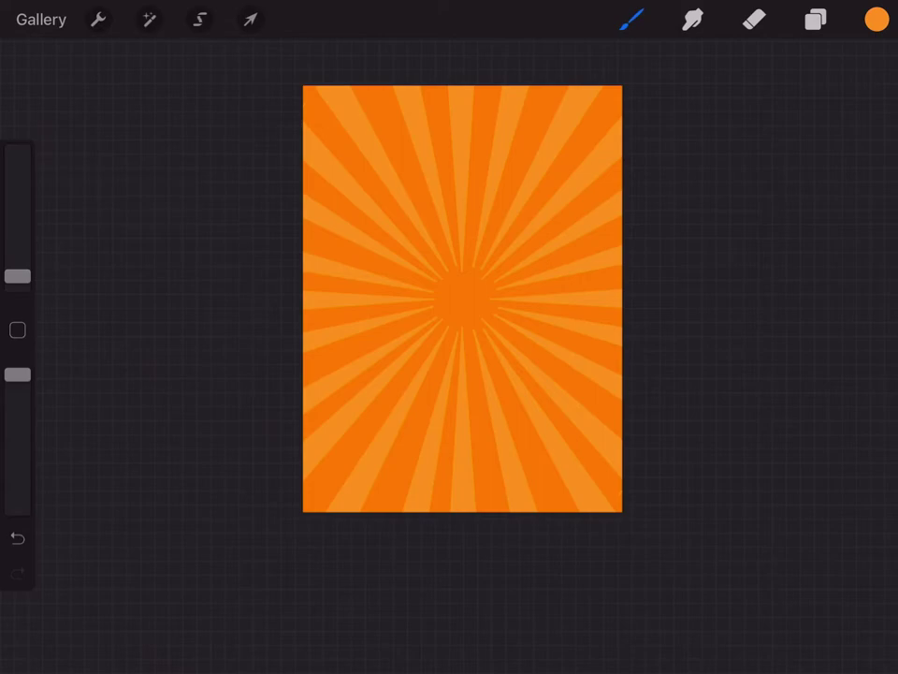
pyautogui.scroll(3, 449, 318)
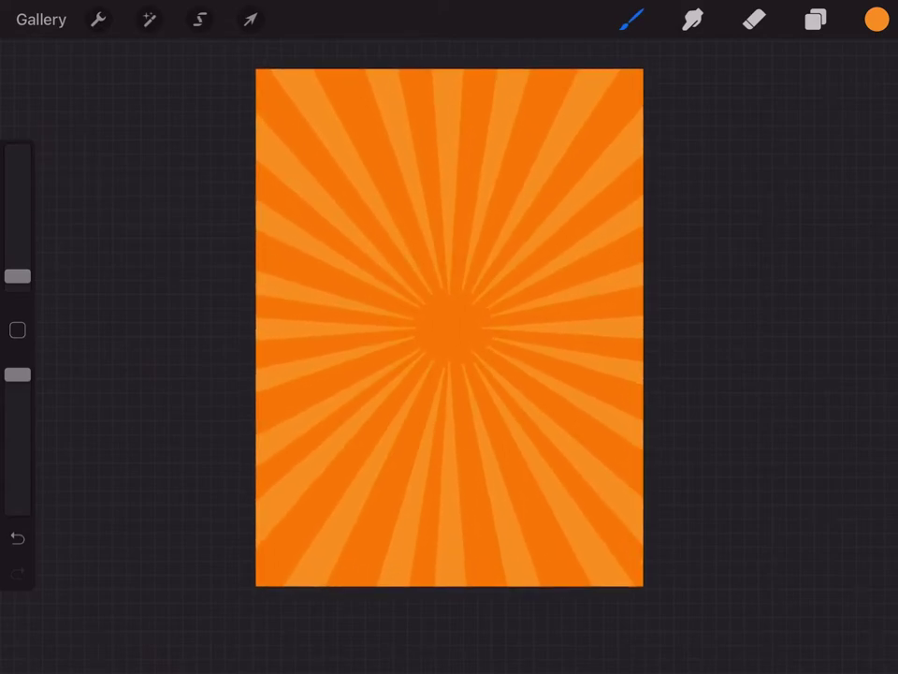
pyautogui.click(815, 19)
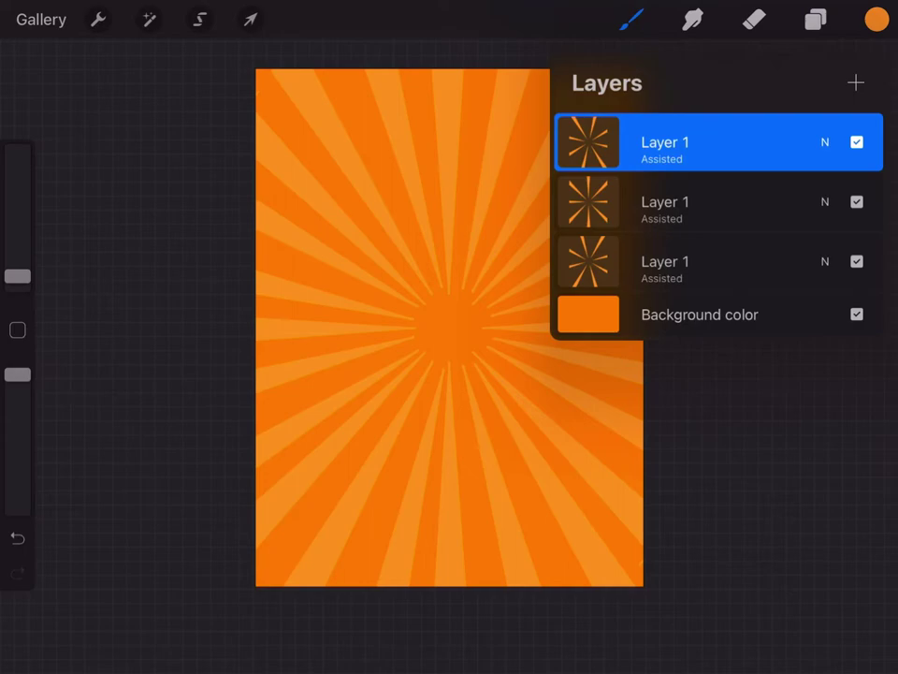
# - Merge the three ray layers into one and set its opacity to 28%
pyautogui.moveTo(720, 142); pyautogui.dragTo(720, 253)
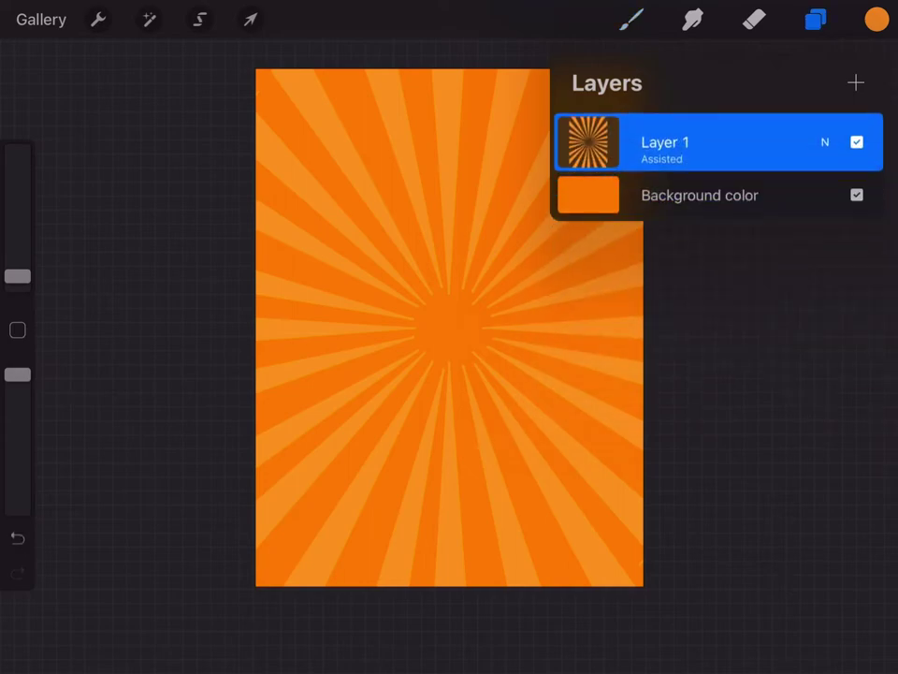
pyautogui.click(825, 142)
pyautogui.moveTo(868, 213); pyautogui.dragTo(646, 213)
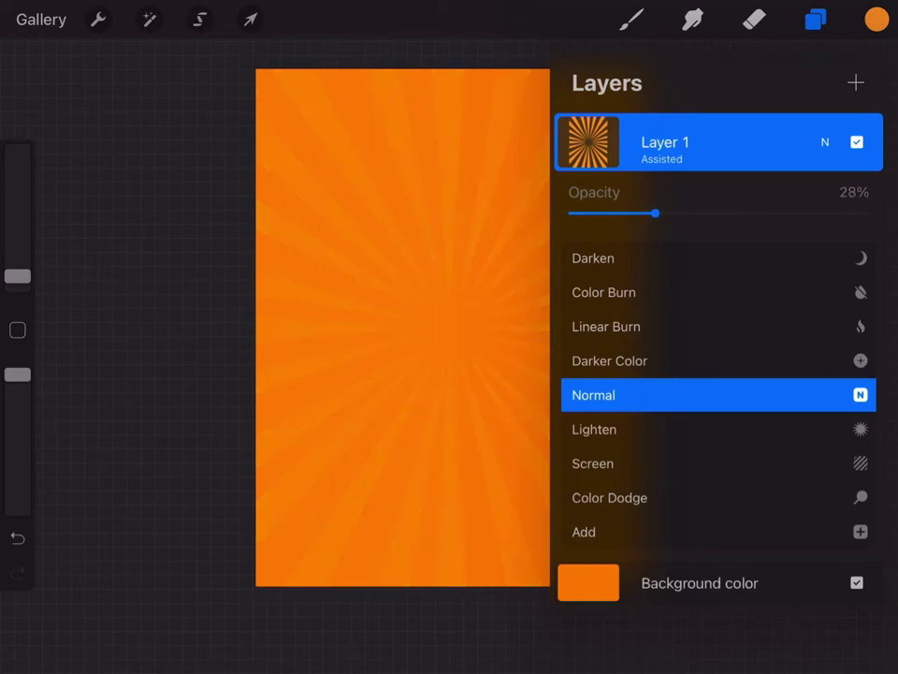
pyautogui.click(824, 143)
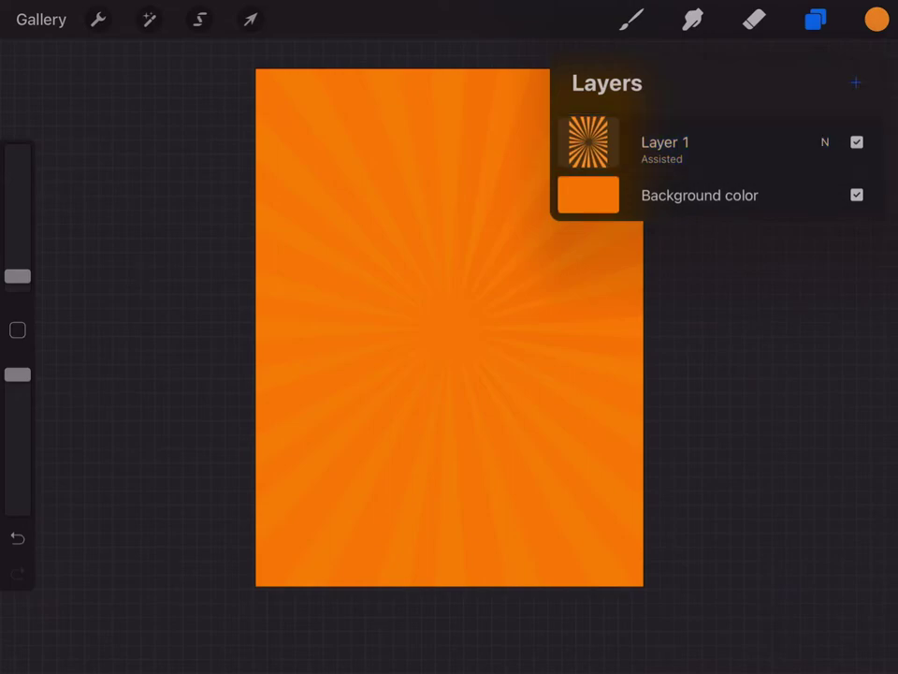
# - Add a new empty layer and start picking a yellow-orange colour
pyautogui.click(856, 82)
pyautogui.click(631, 19)
pyautogui.click(877, 19)
pyautogui.click(730, 122)
pyautogui.moveTo(730, 121); pyautogui.dragTo(712, 119)
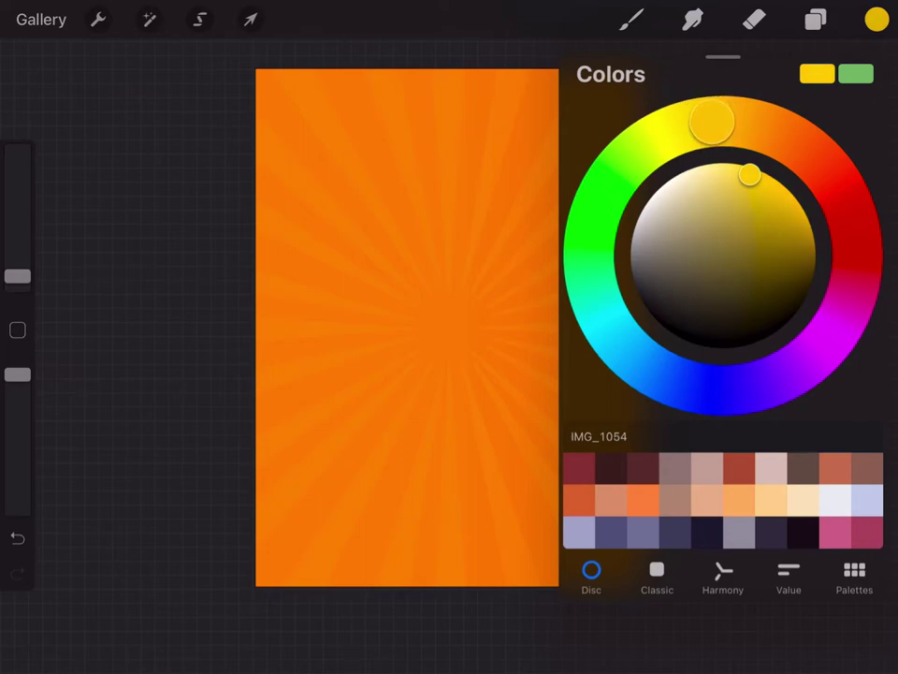
# - Pick a bright golden yellow and draw a perfect Monoline circle filled with it
pyautogui.moveTo(749, 174); pyautogui.dragTo(761, 170)
pyautogui.moveTo(712, 120); pyautogui.dragTo(722, 120)
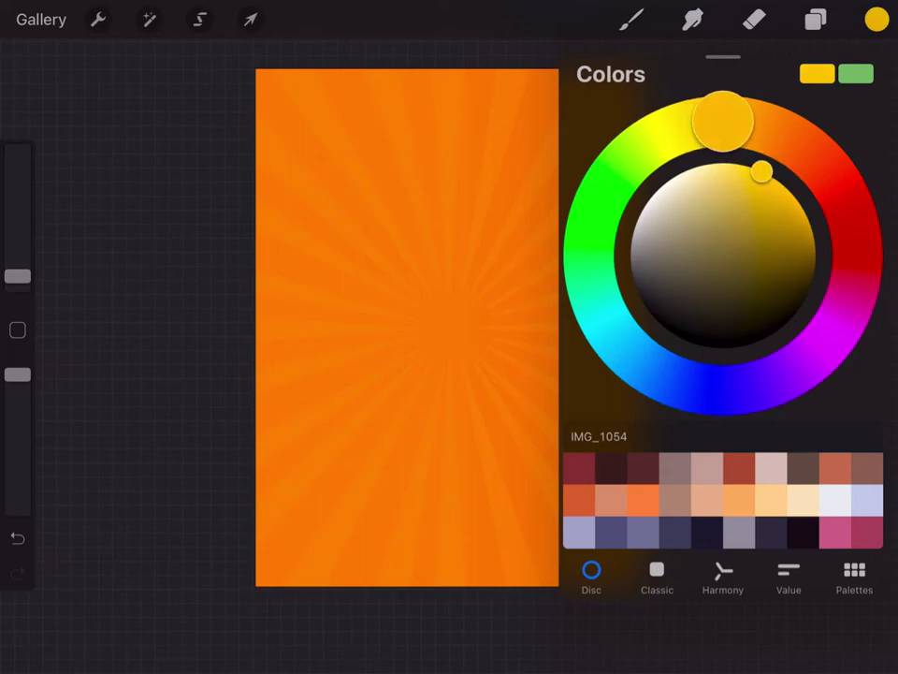
pyautogui.click(876, 19)
pyautogui.click(631, 18)
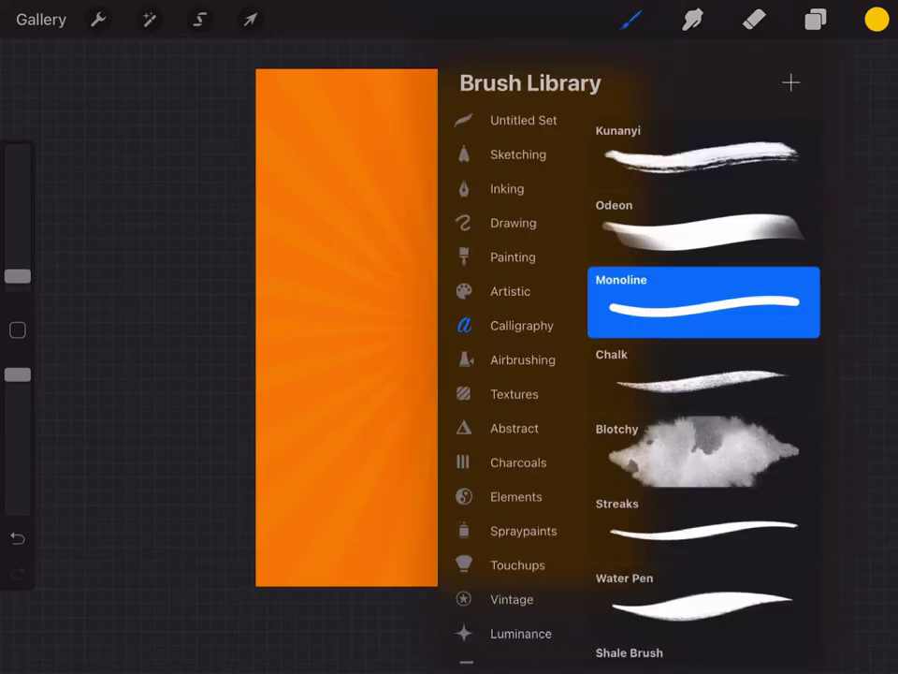
pyautogui.click(631, 19)
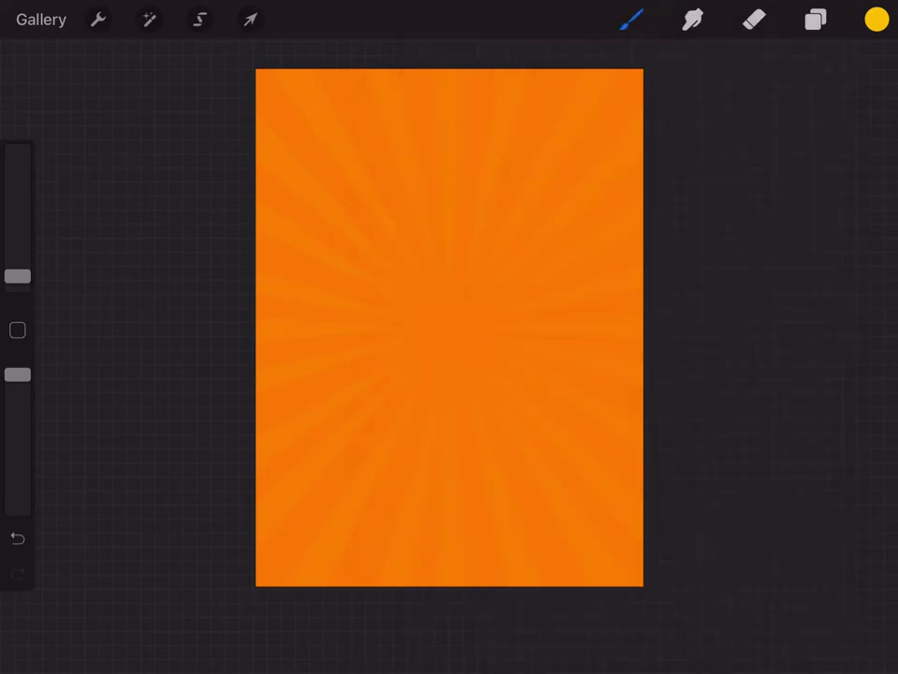
pyautogui.moveTo(319, 253)
pyautogui.mouseDown()
pyautogui.moveTo(460, 440)
pyautogui.moveTo(526, 203)
pyautogui.mouseUp()
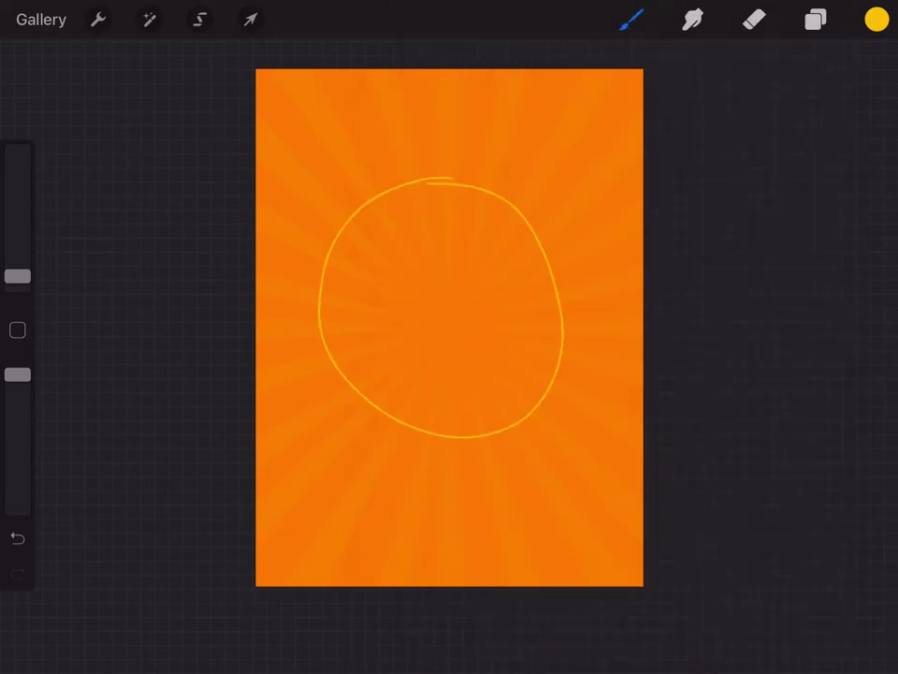
pyautogui.click(460, 52)
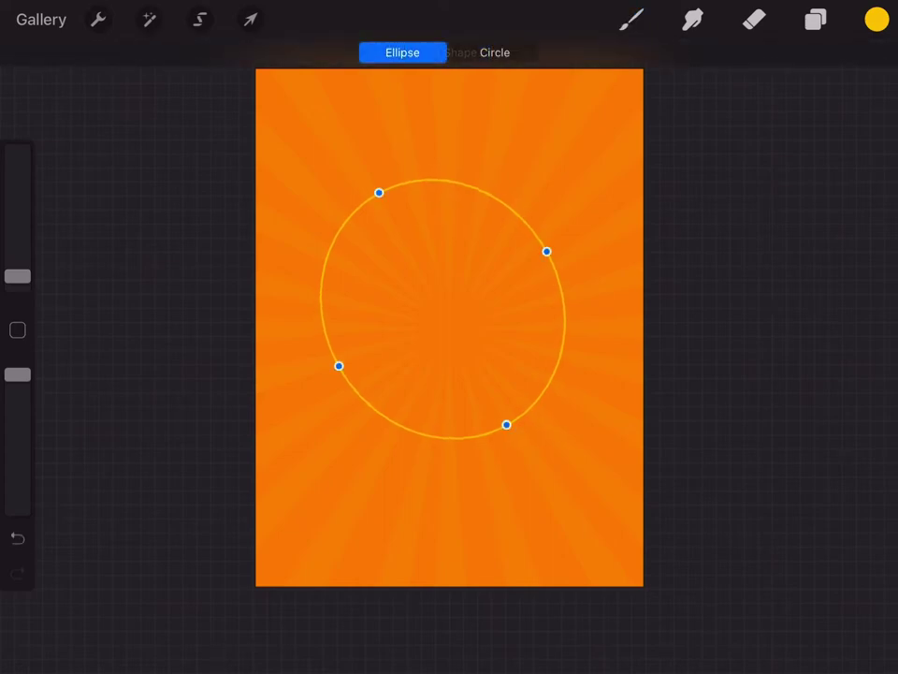
pyautogui.click(495, 53)
pyautogui.moveTo(876, 19)
pyautogui.mouseDown()
pyautogui.moveTo(607, 196)
pyautogui.moveTo(353, 222)
pyautogui.mouseUp()
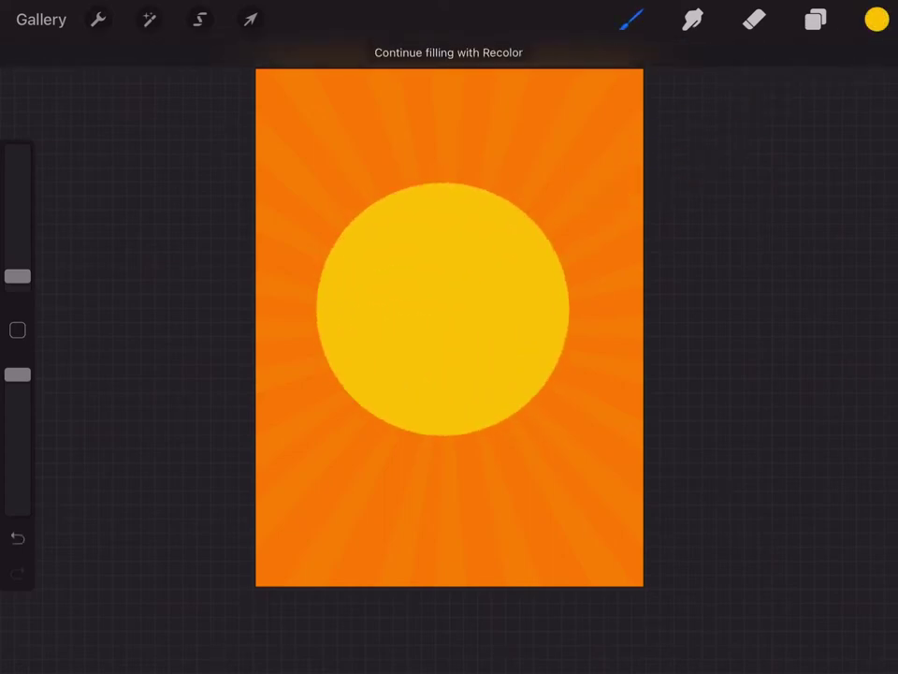
# - Enlarge the yellow circle uniformly and centre it over the sunburst rays
pyautogui.click(251, 19)
pyautogui.moveTo(443, 309)
pyautogui.mouseDown()
pyautogui.moveTo(461, 332)
pyautogui.moveTo(453, 333)
pyautogui.mouseUp()
pyautogui.moveTo(580, 459); pyautogui.dragTo(625, 504)
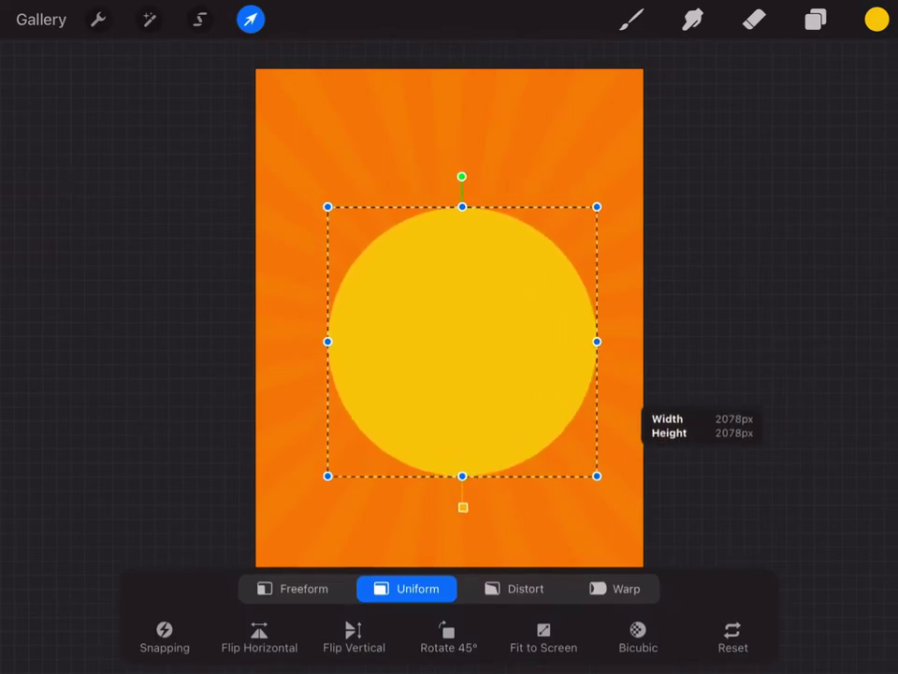
pyautogui.moveTo(327, 207); pyautogui.dragTo(301, 180)
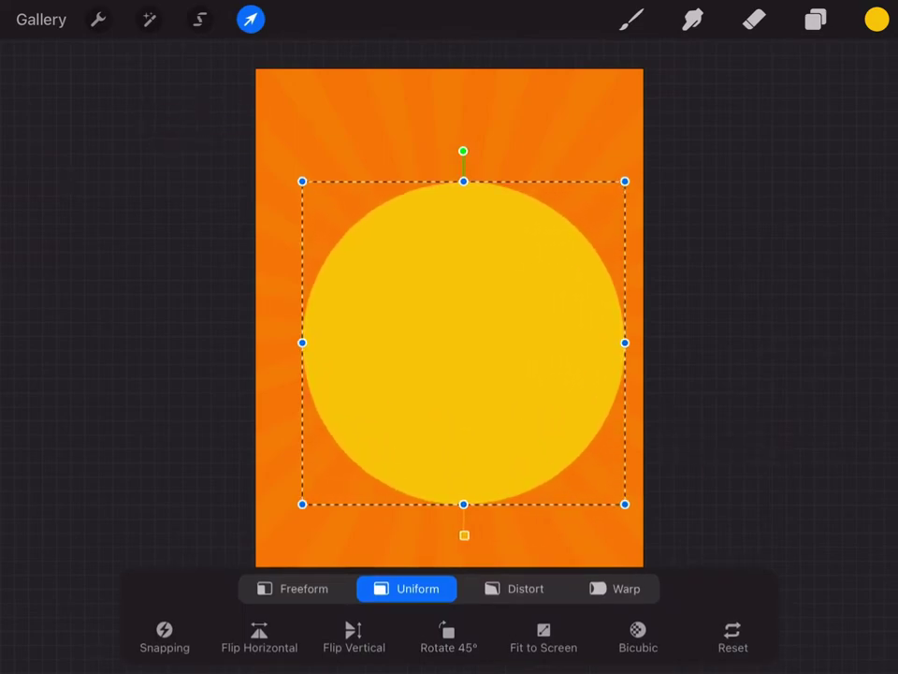
pyautogui.moveTo(463, 341); pyautogui.dragTo(458, 336)
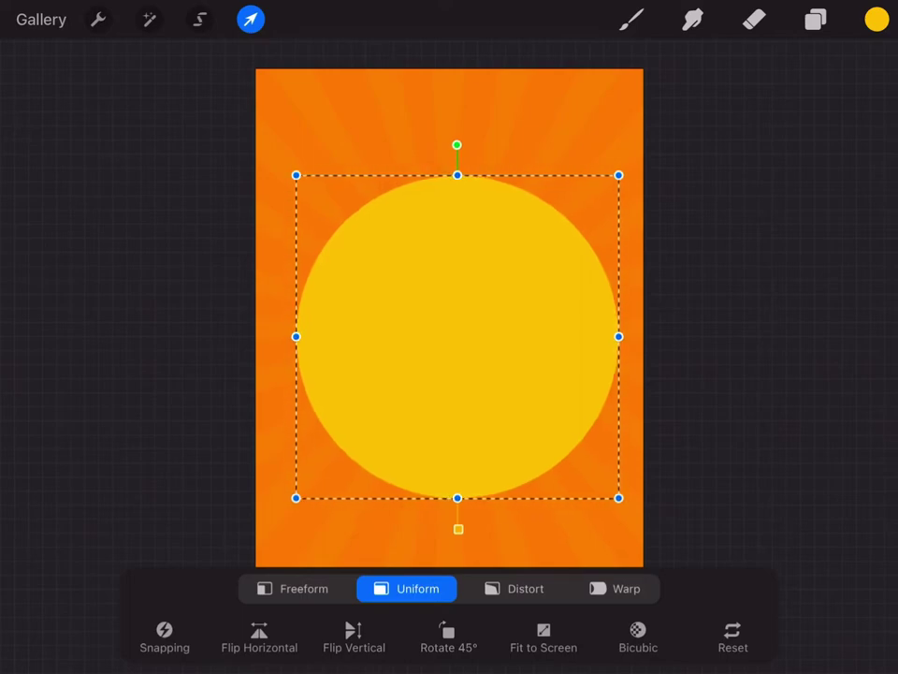
pyautogui.click(148, 18)
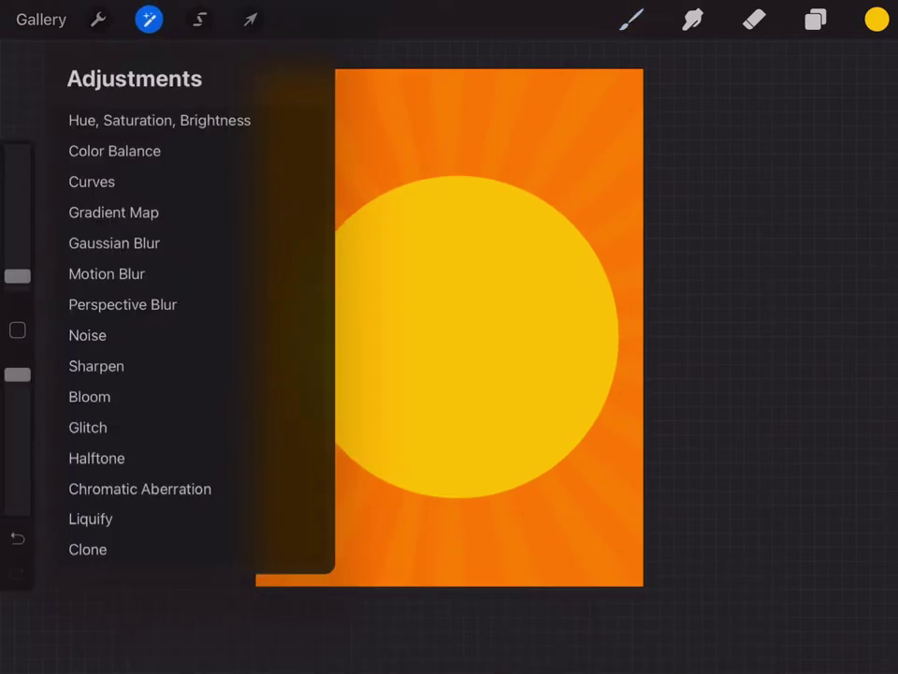
# - Apply a Gaussian Blur of about 80.6% to the yellow circle so it glows like a sun
pyautogui.click(113, 242)
pyautogui.click(76, 267)
pyautogui.moveTo(374, 374); pyautogui.dragTo(484, 374)
pyautogui.moveTo(281, 374); pyautogui.dragTo(748, 374)
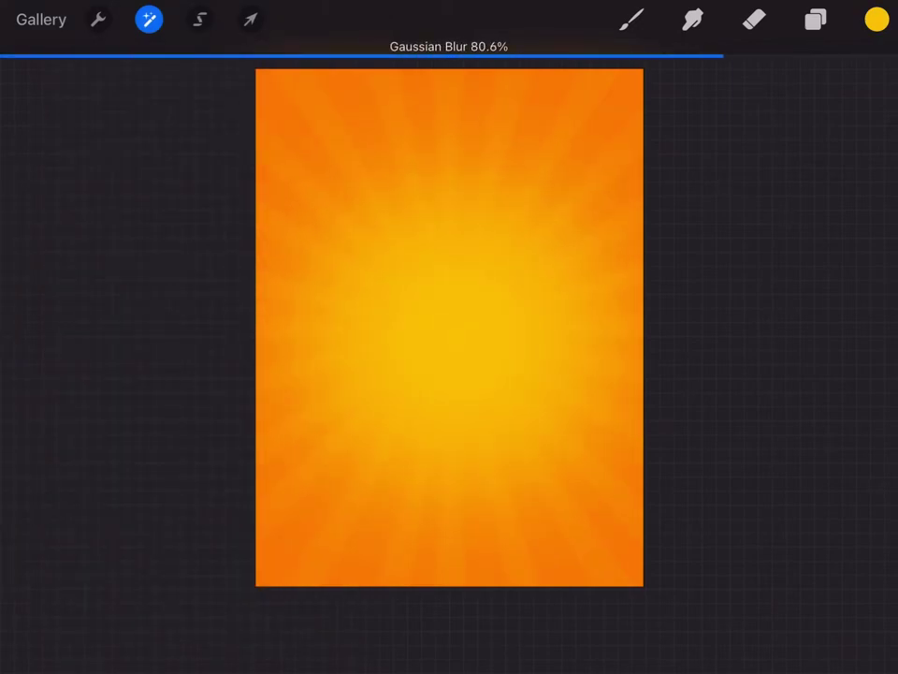
pyautogui.click(631, 19)
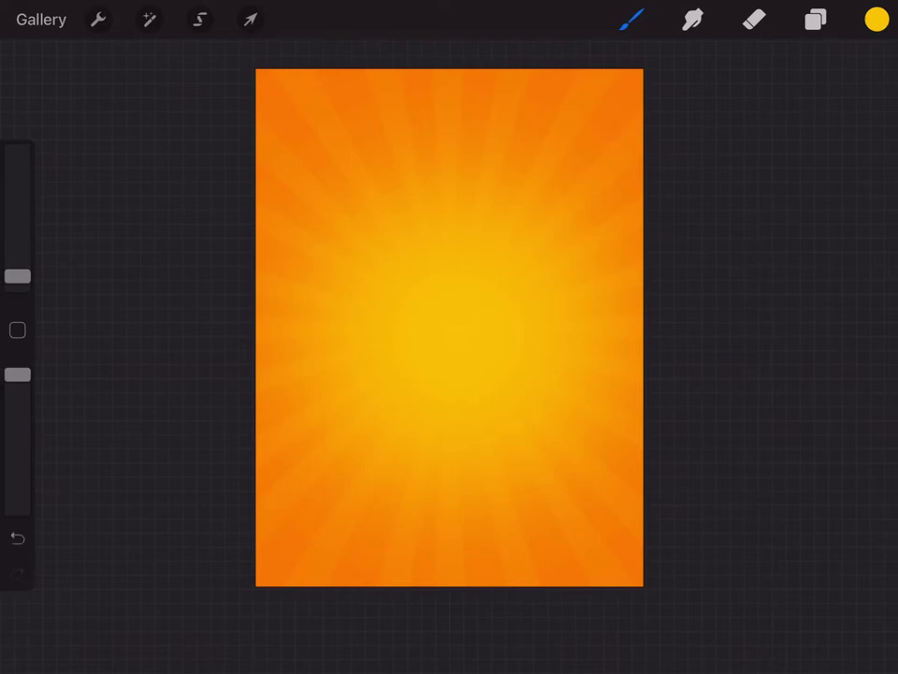
pyautogui.click(98, 18)
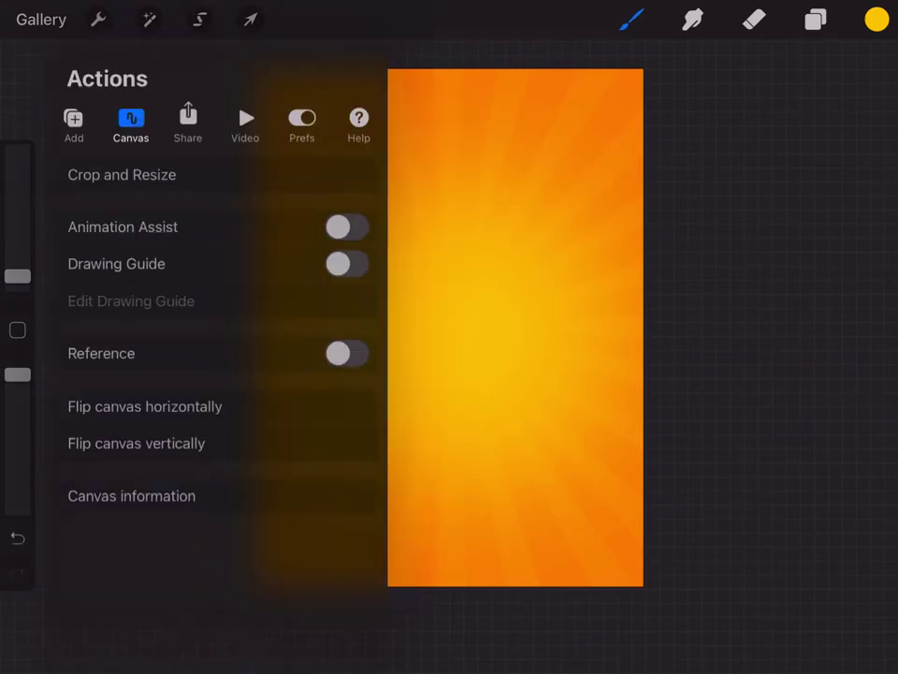
# - Insert the burger image from iCloud Drive Downloads into the poster
pyautogui.click(73, 121)
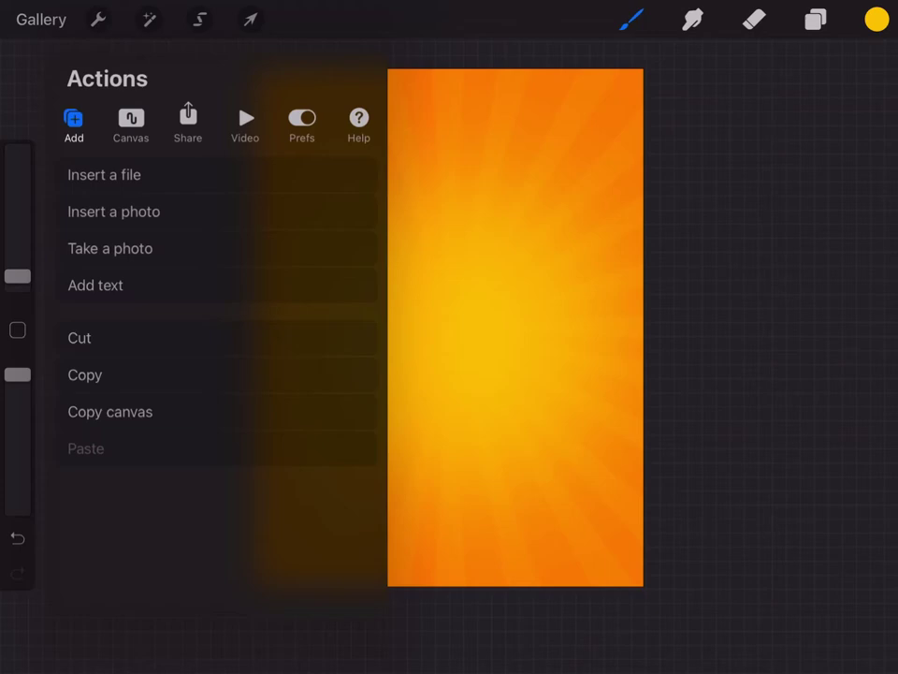
pyautogui.click(104, 174)
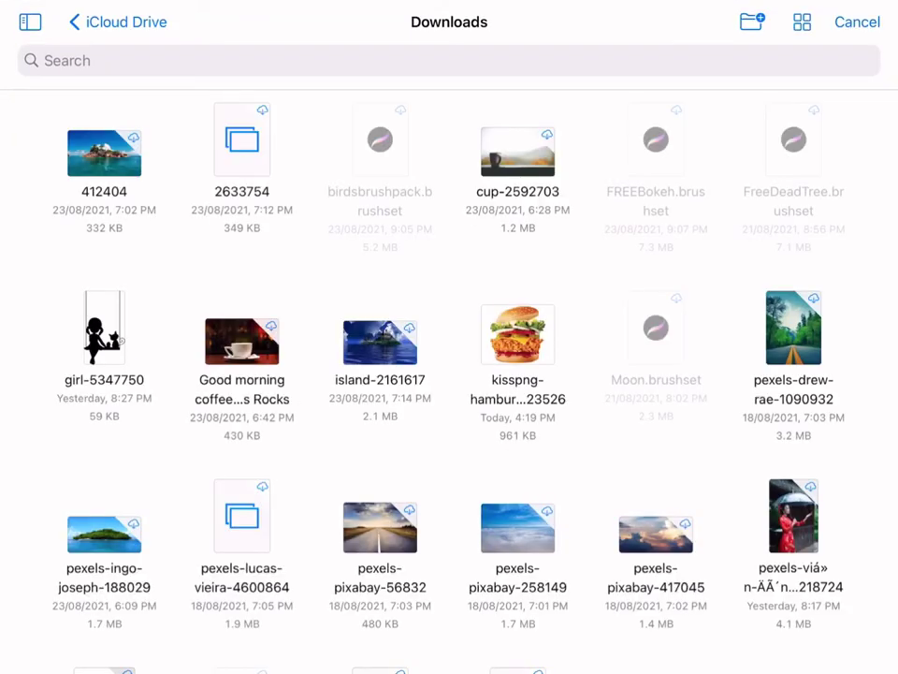
pyautogui.click(518, 334)
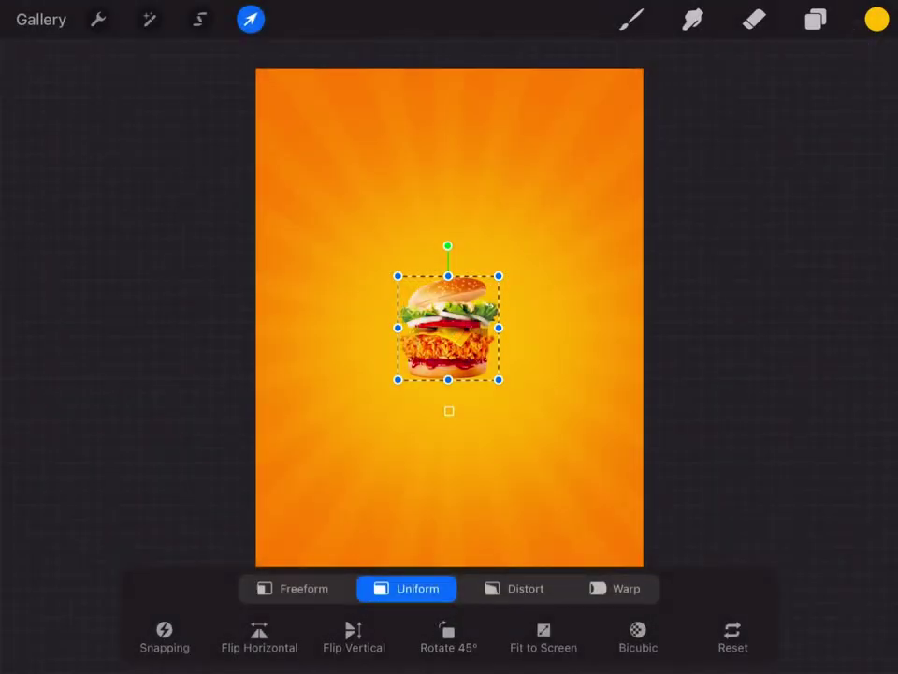
# - Resize, tilt and move the burger image toward the middle of the poster
pyautogui.moveTo(497, 375); pyautogui.dragTo(591, 475)
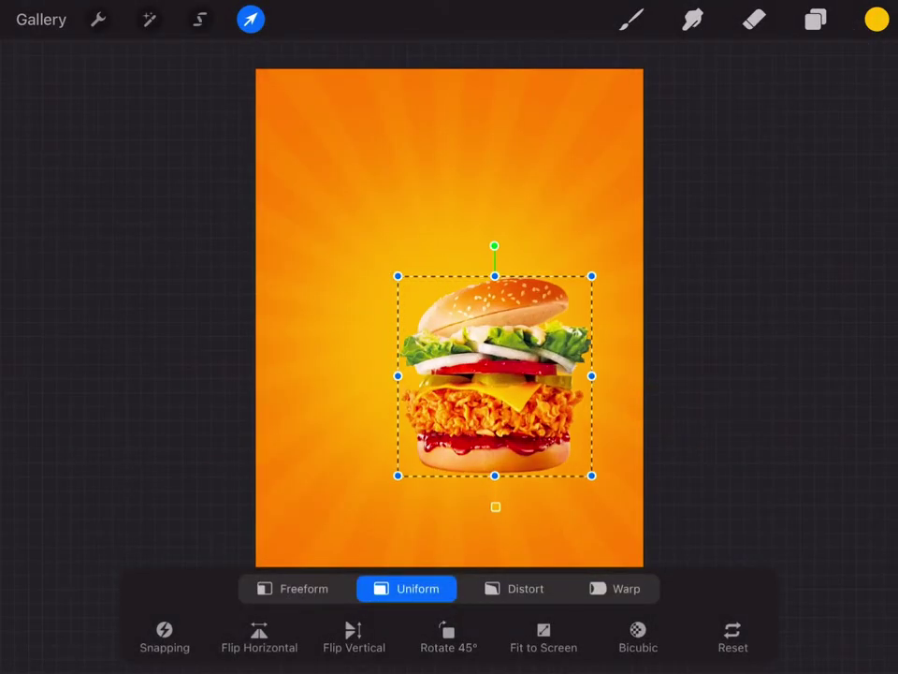
pyautogui.moveTo(398, 276); pyautogui.dragTo(356, 235)
pyautogui.moveTo(591, 235); pyautogui.dragTo(571, 254)
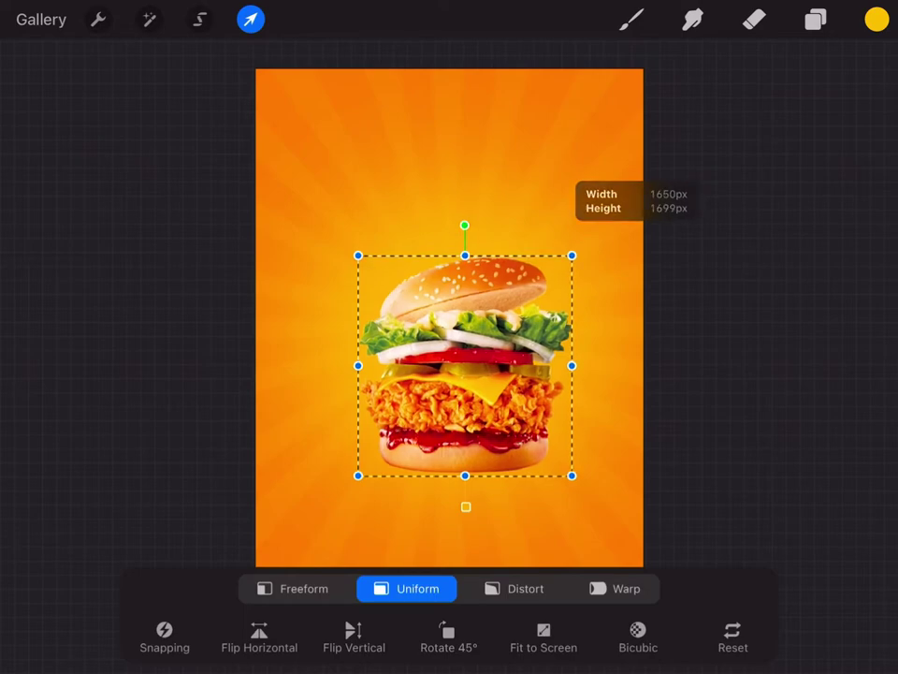
pyautogui.moveTo(465, 224); pyautogui.dragTo(435, 224)
pyautogui.moveTo(466, 370); pyautogui.dragTo(446, 305)
pyautogui.moveTo(416, 170); pyautogui.dragTo(436, 166)
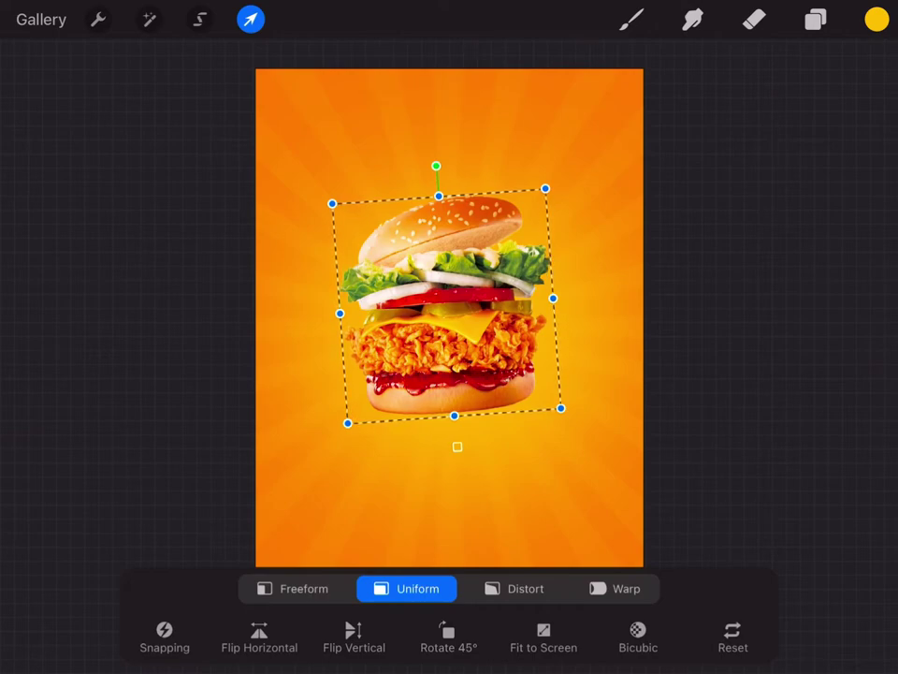
pyautogui.moveTo(447, 309); pyautogui.dragTo(453, 316)
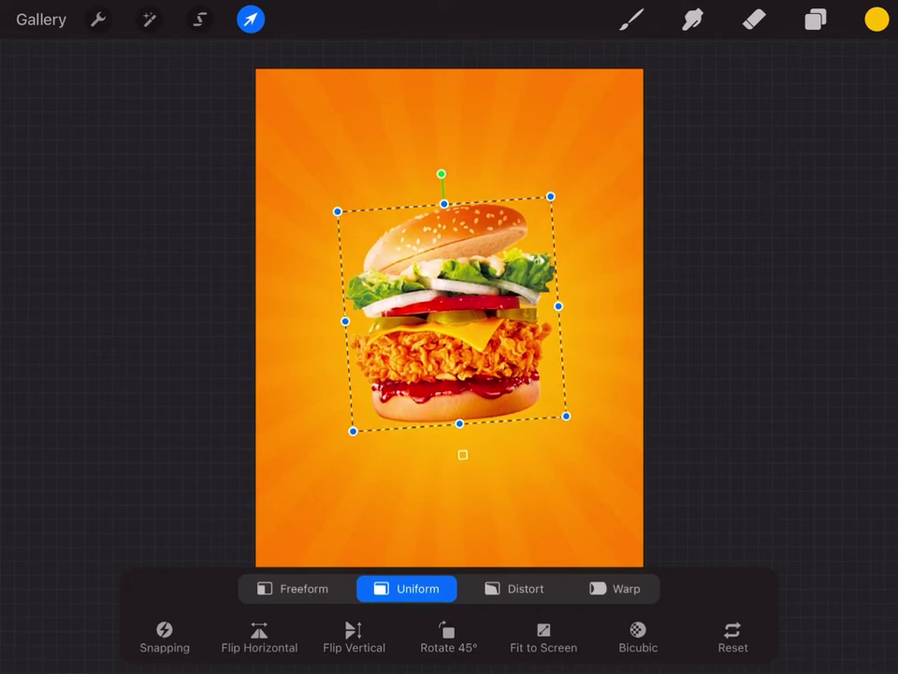
# - Fine-tune the burger's proportions and position in Freeform, then merge the two sunburst layers
pyautogui.click(294, 587)
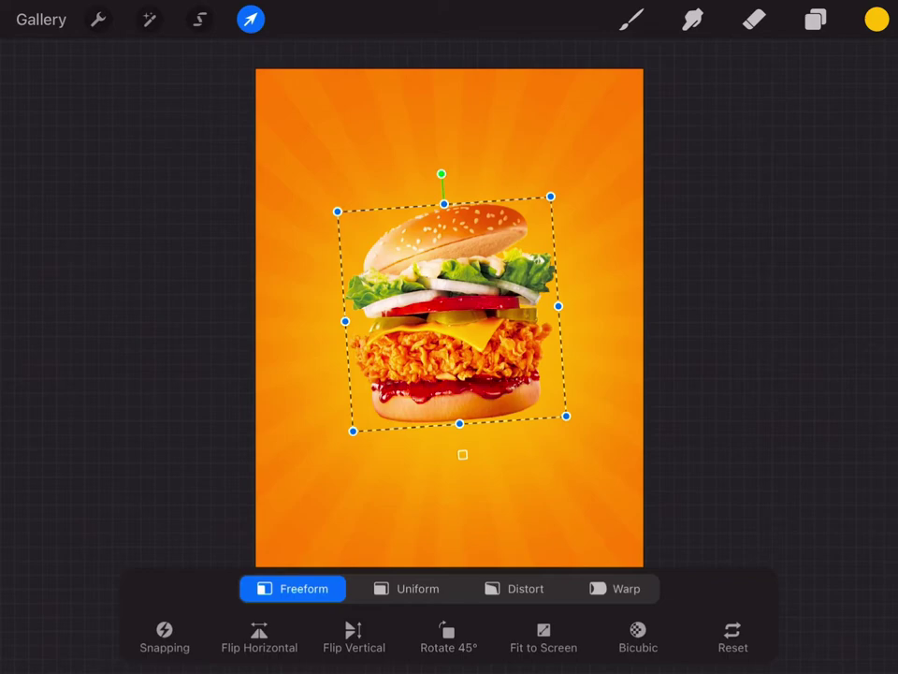
pyautogui.moveTo(460, 424); pyautogui.dragTo(457, 401)
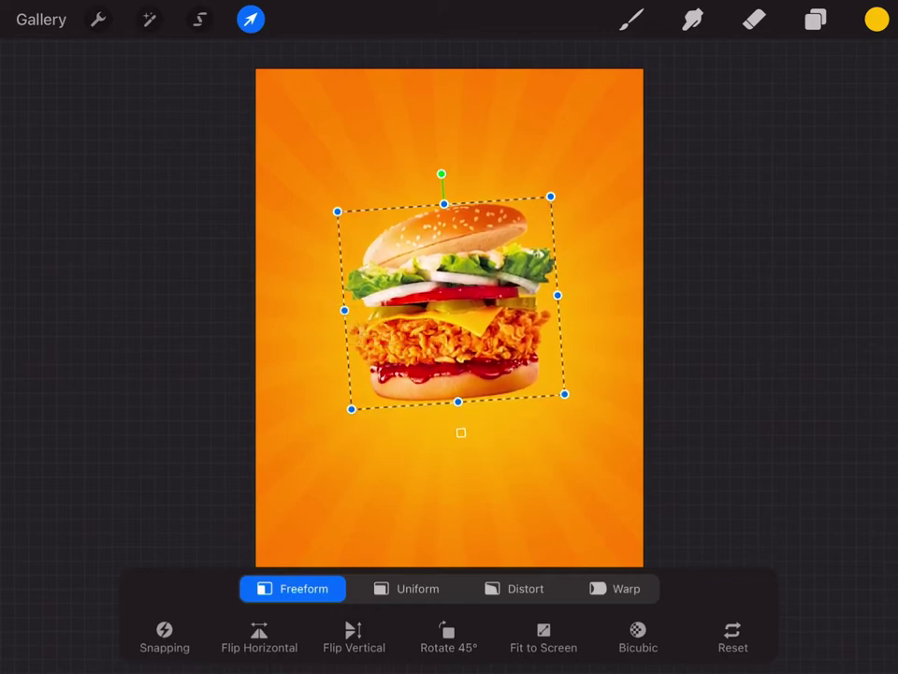
pyautogui.moveTo(453, 309); pyautogui.dragTo(455, 322)
pyautogui.moveTo(565, 407); pyautogui.dragTo(605, 430)
pyautogui.moveTo(472, 327); pyautogui.dragTo(436, 313)
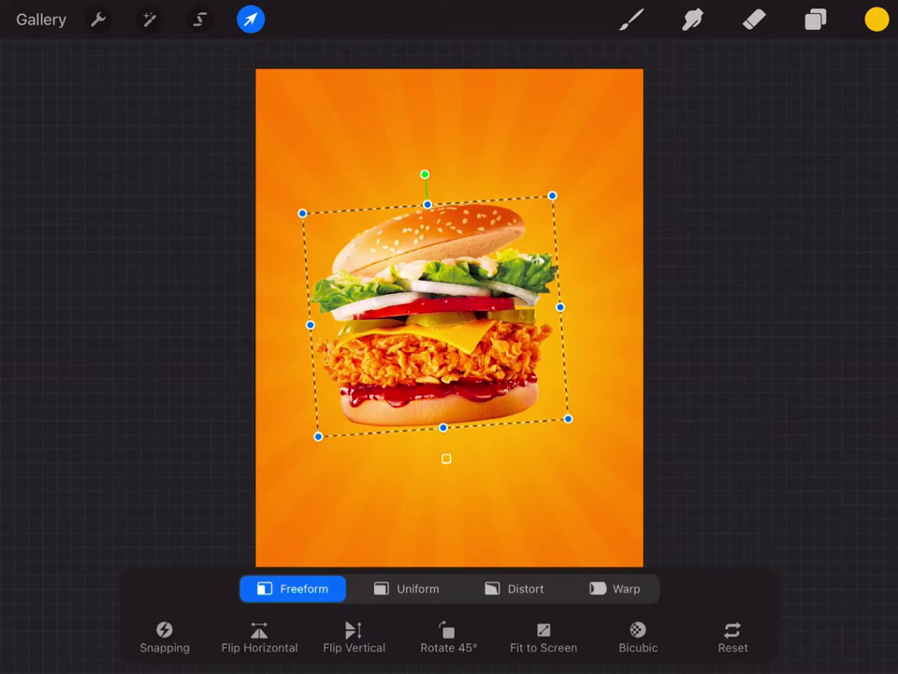
pyautogui.moveTo(443, 427); pyautogui.dragTo(444, 444)
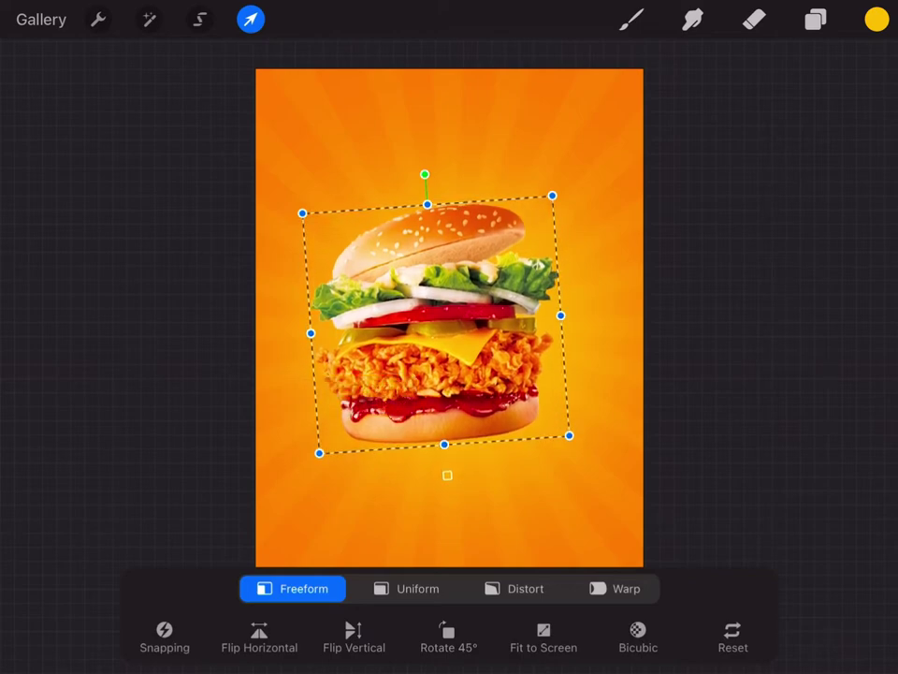
pyautogui.press('b')
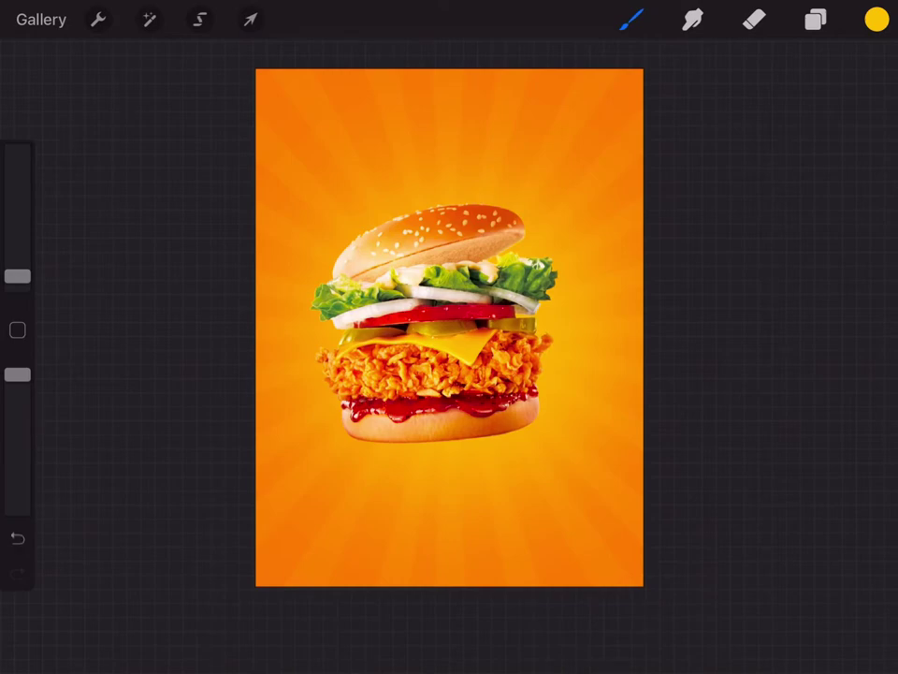
pyautogui.press('l')
pyautogui.press('l')
pyautogui.press('l')
pyautogui.moveTo(666, 202); pyautogui.dragTo(665, 243)
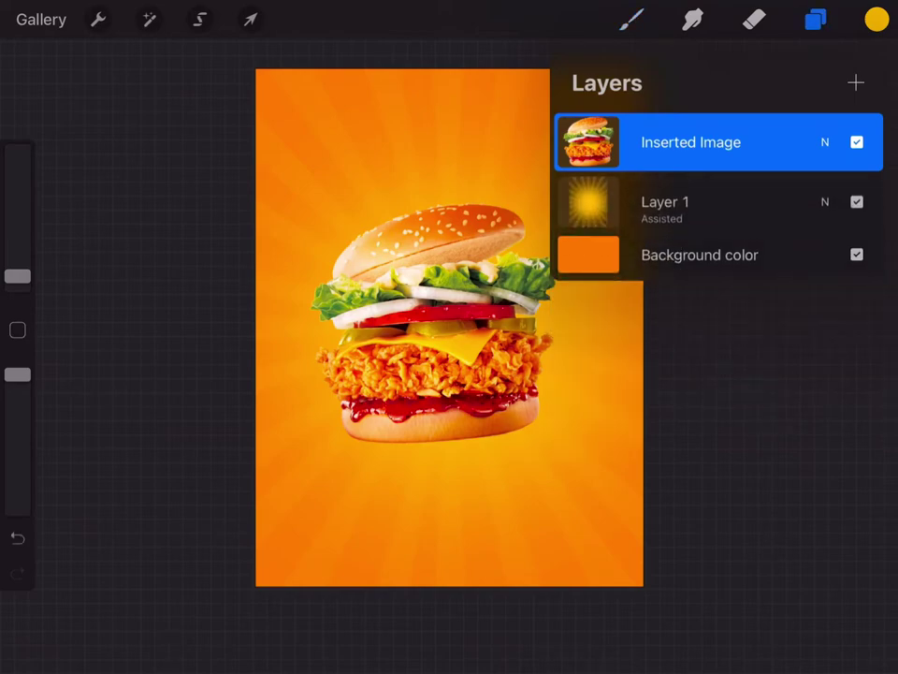
# - Close the layers and pick a deep dark red on the colour disc
pyautogui.press('b')
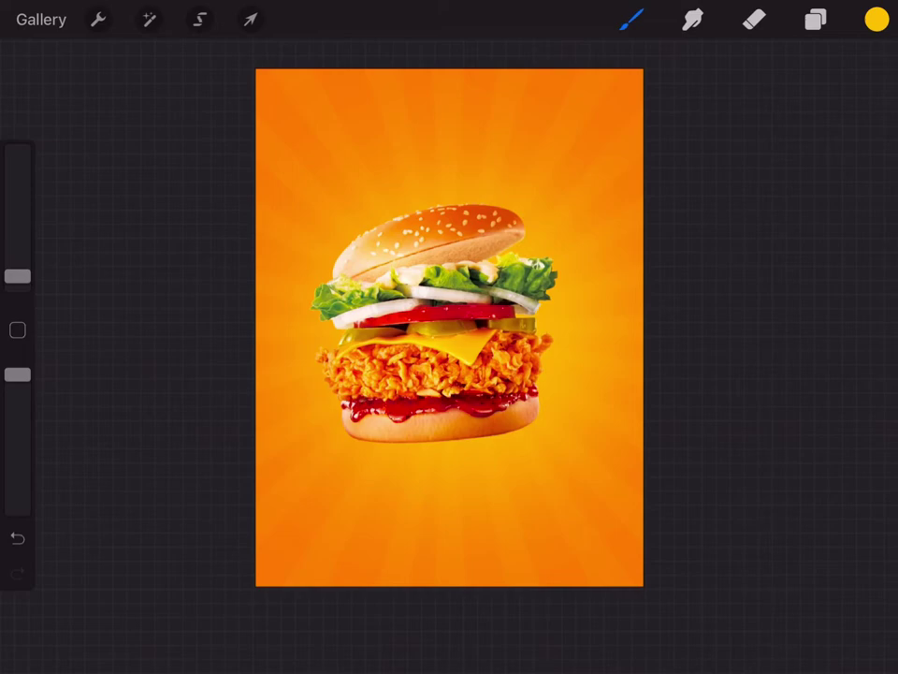
pyautogui.press('c')
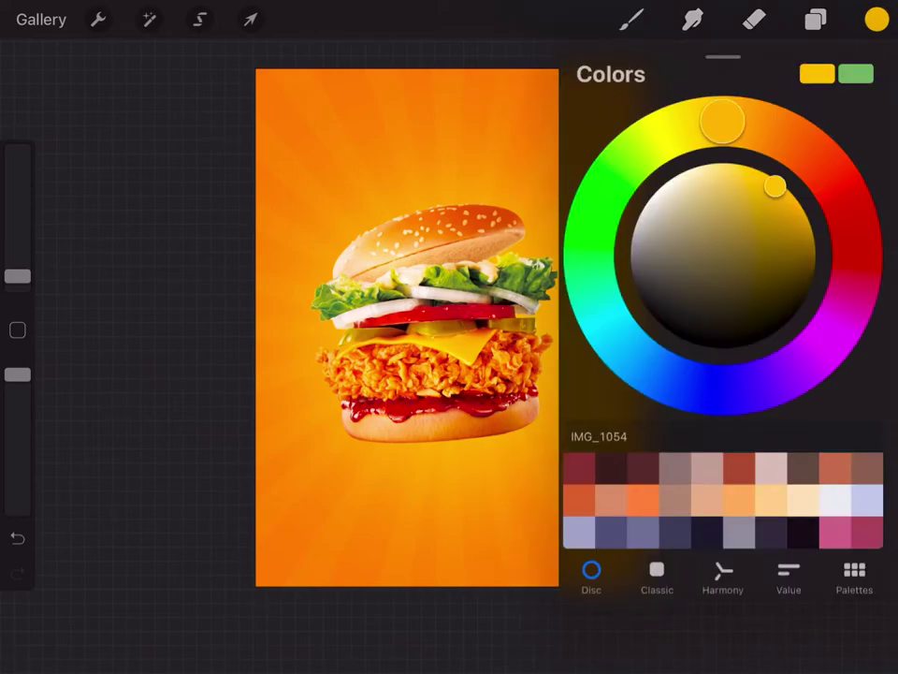
pyautogui.moveTo(723, 119); pyautogui.dragTo(852, 217)
pyautogui.moveTo(774, 186); pyautogui.dragTo(815, 267)
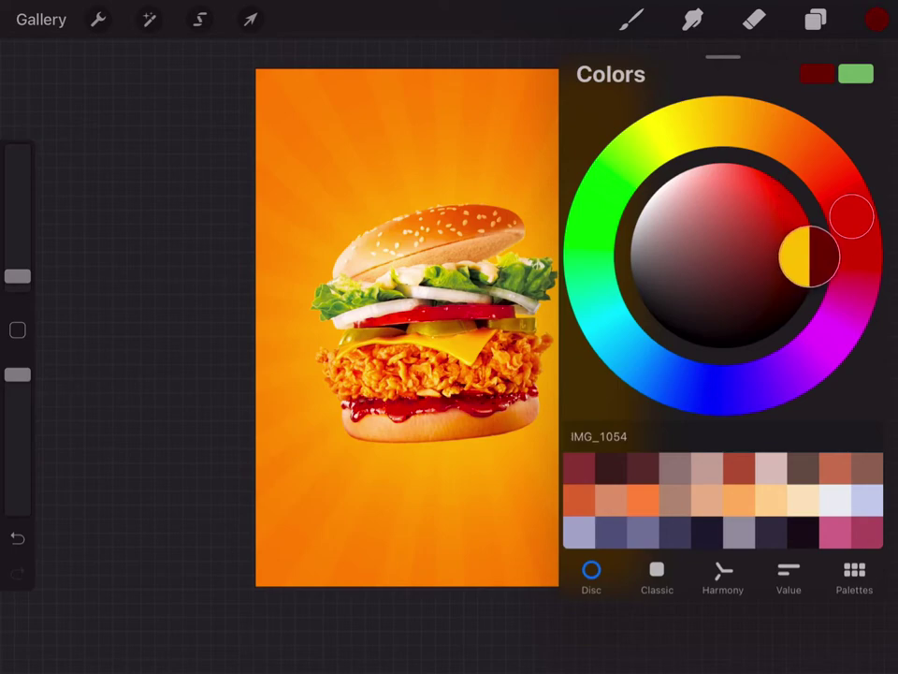
# - Draw a thin dark red rectangle bar below the burger using Rectangle selection with Color Fill
pyautogui.press('c')
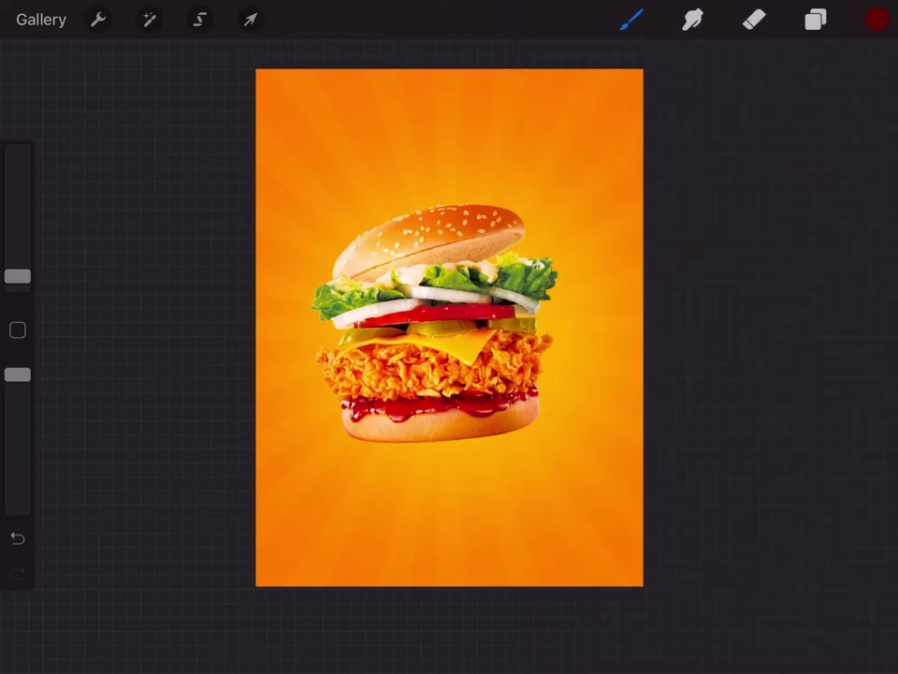
pyautogui.click(149, 19)
pyautogui.click(199, 19)
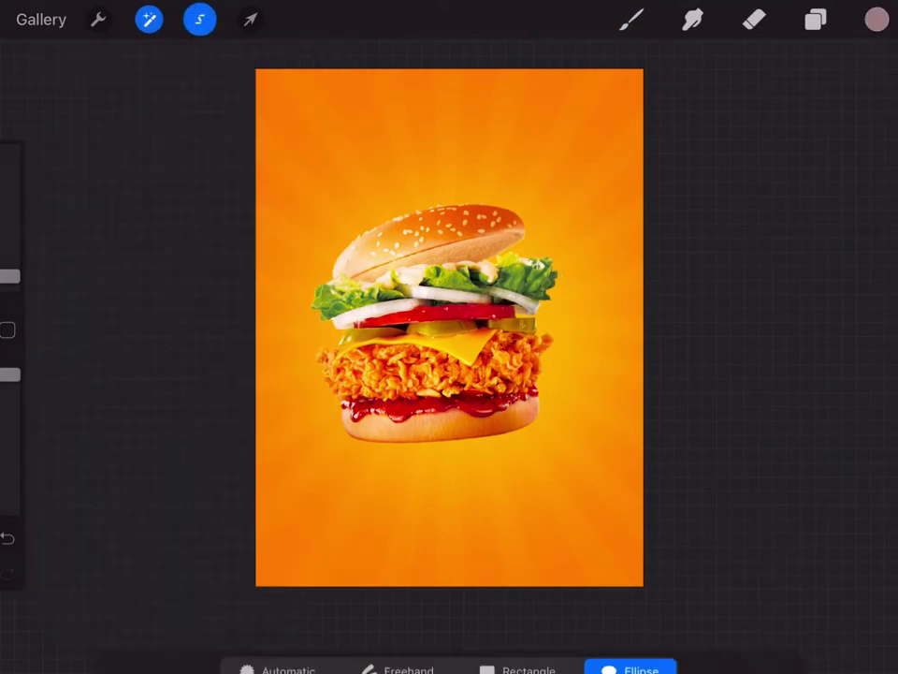
pyautogui.click(522, 587)
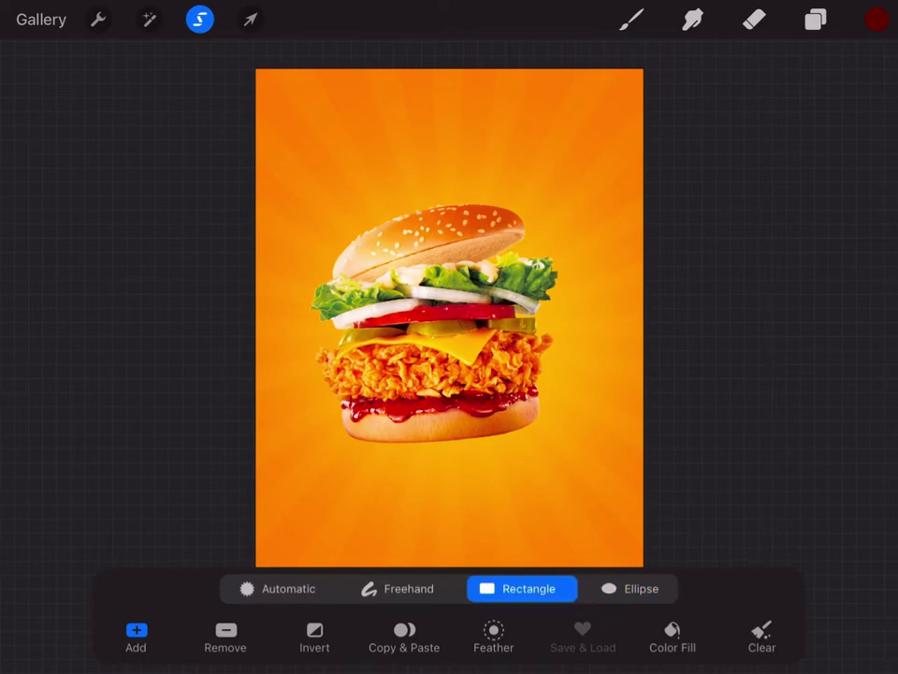
pyautogui.click(671, 635)
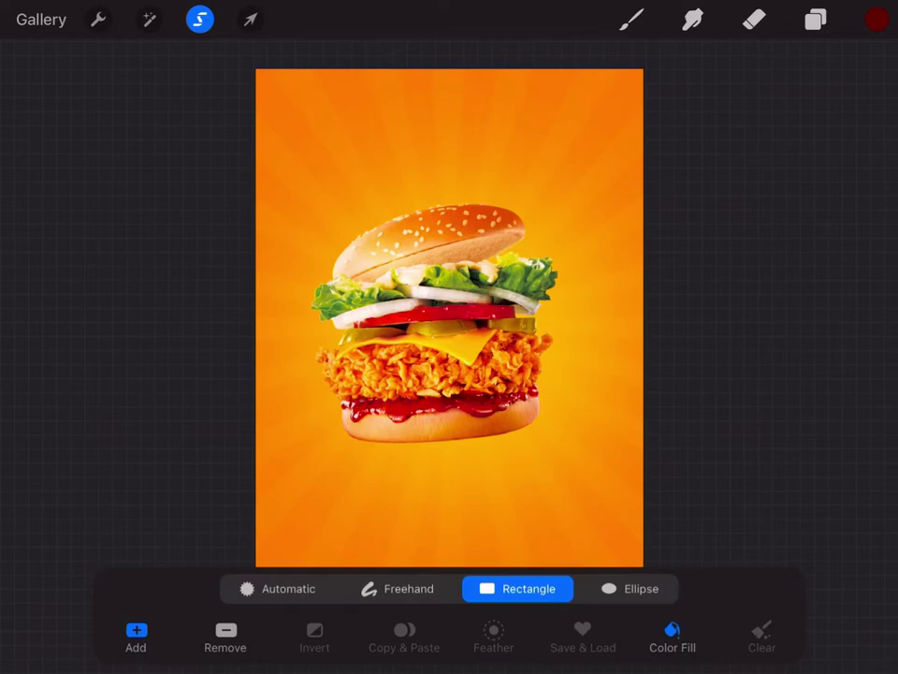
pyautogui.moveTo(276, 492); pyautogui.dragTo(456, 508)
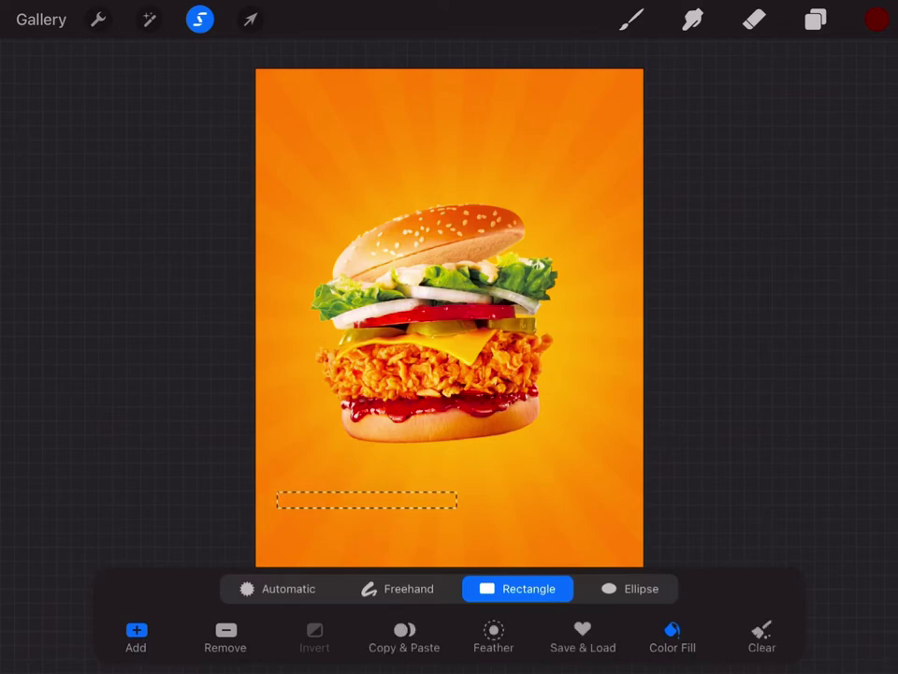
pyautogui.moveTo(456, 508); pyautogui.dragTo(459, 517)
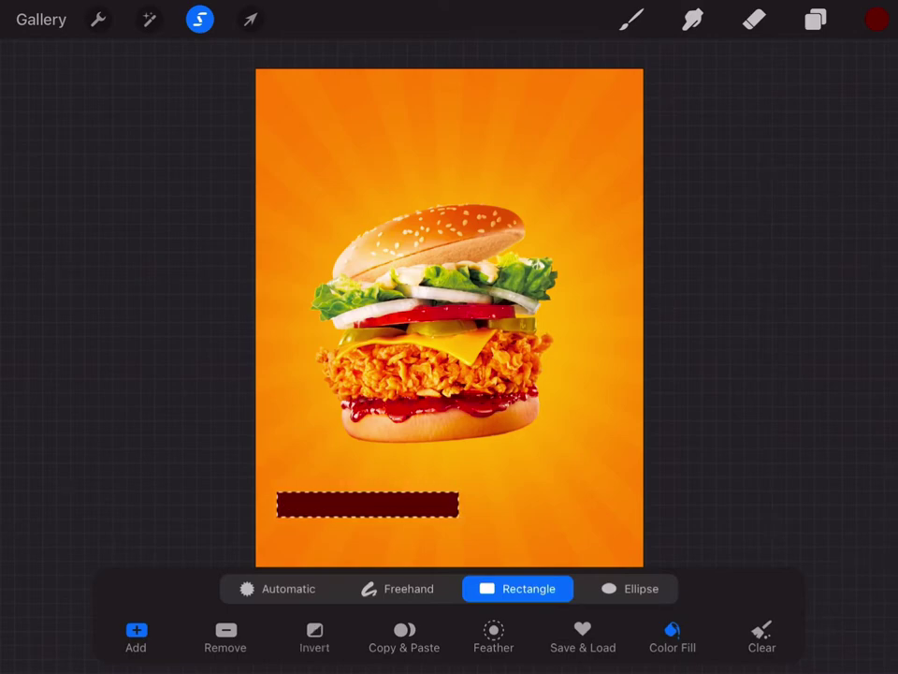
pyautogui.press('b')
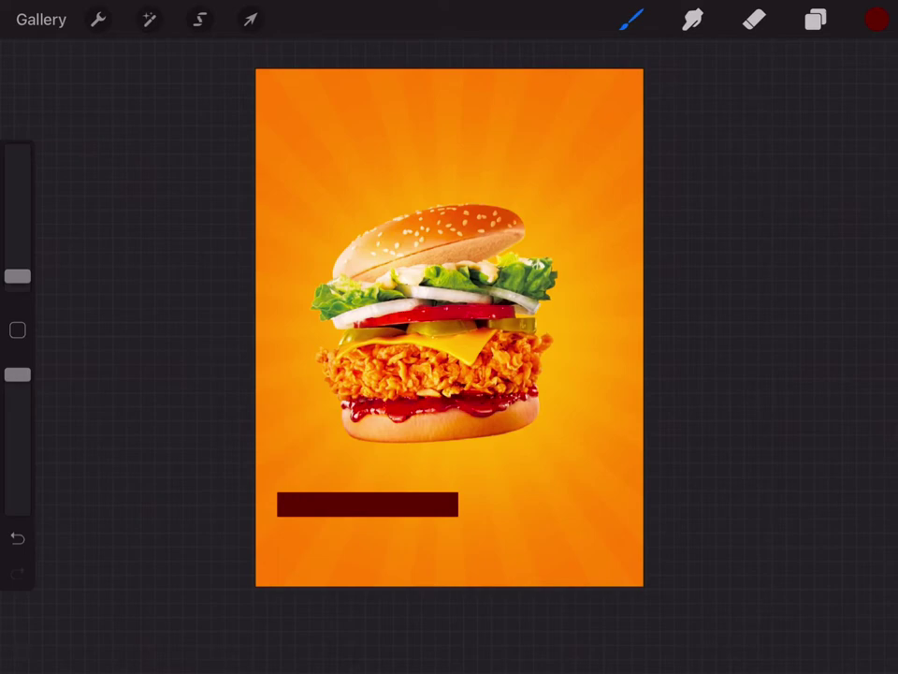
pyautogui.press('e')
pyautogui.click(754, 19)
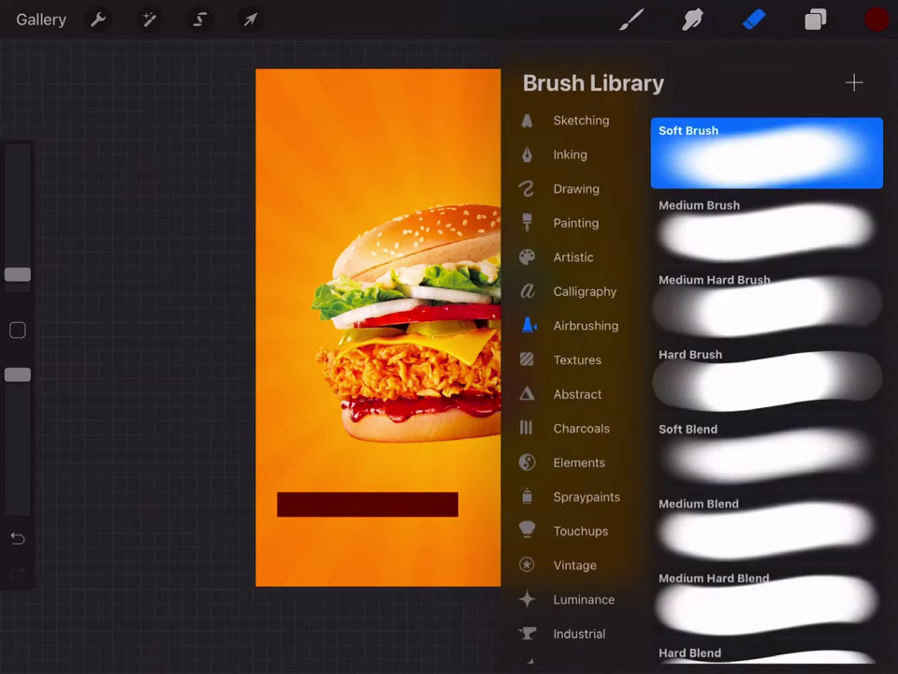
# - Erase both ends of the dark red bar with the Soft Brush airbrush eraser
pyautogui.click(754, 18)
pyautogui.moveTo(17, 274); pyautogui.dragTo(17, 259)
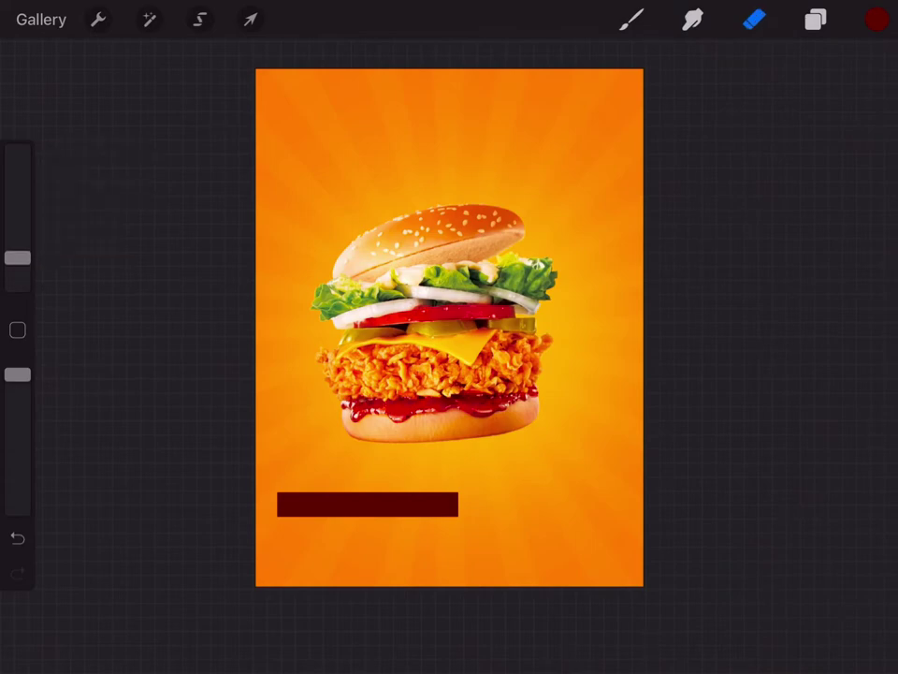
pyautogui.click(815, 19)
pyautogui.moveTo(17, 258); pyautogui.dragTo(17, 221)
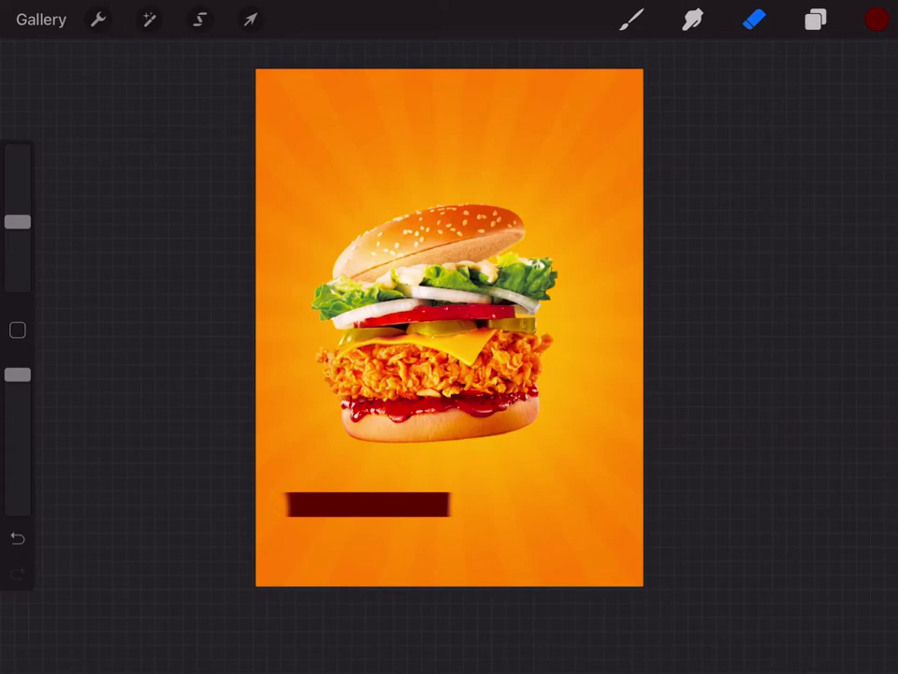
pyautogui.click(98, 18)
# - Add a new text box and set its colour to pale pink
pyautogui.click(95, 284)
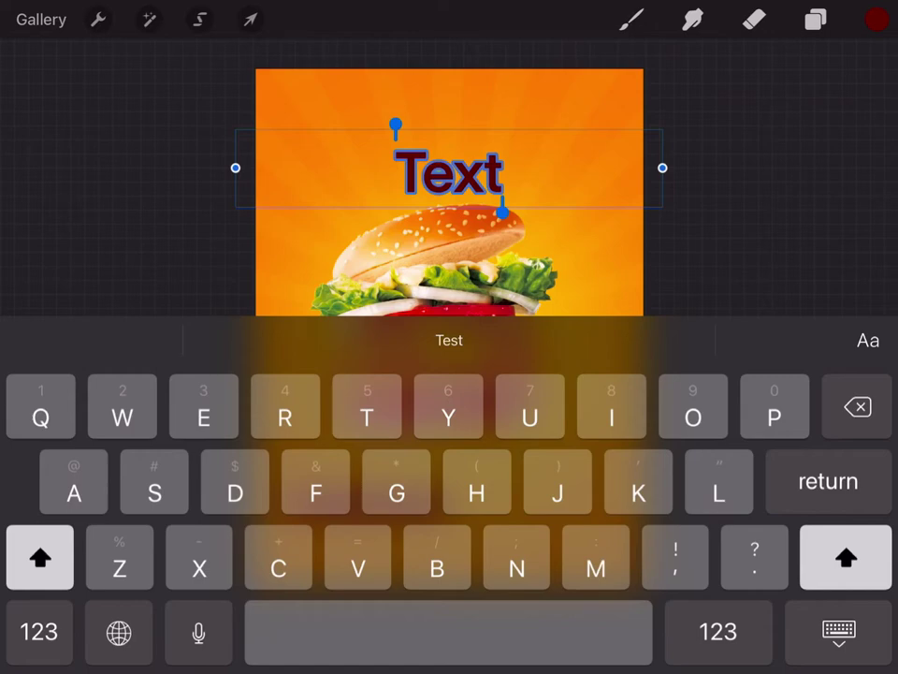
pyautogui.click(876, 18)
pyautogui.click(671, 181)
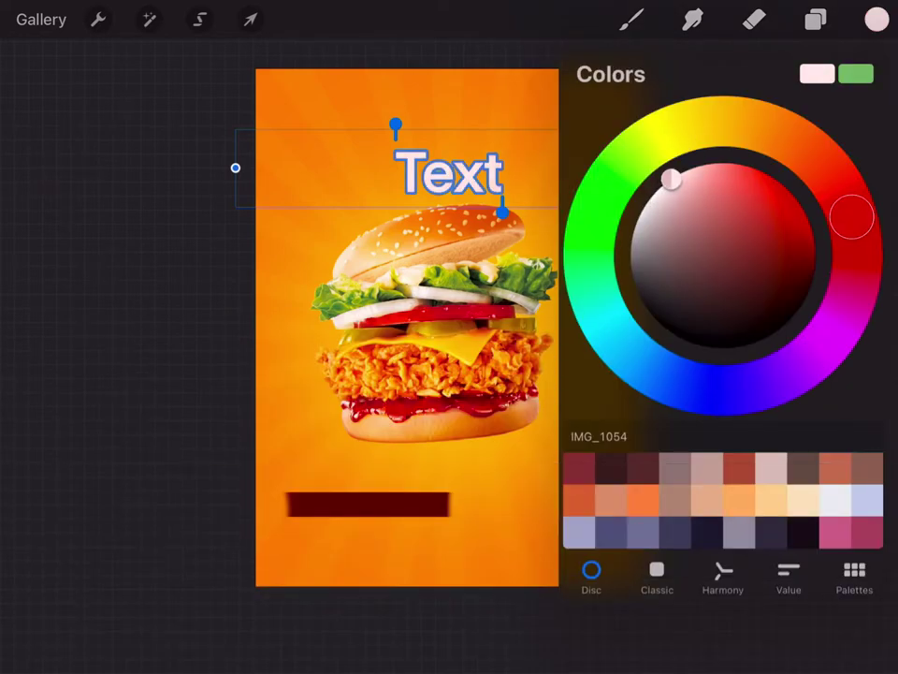
pyautogui.click(876, 19)
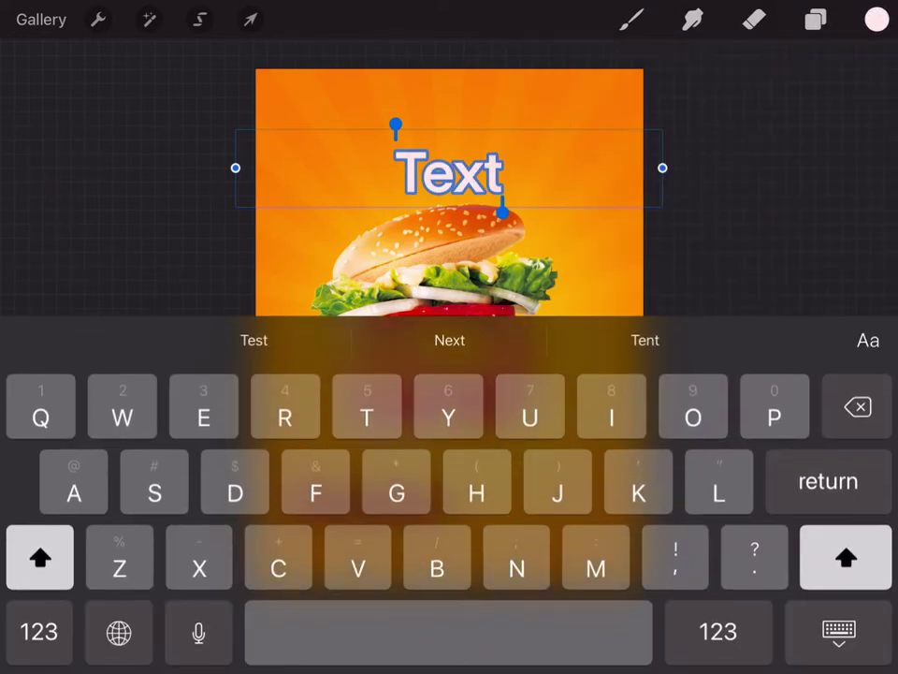
# - Set the text to Didot Bold and type 'Order Now' as the headline
pyautogui.click(869, 340)
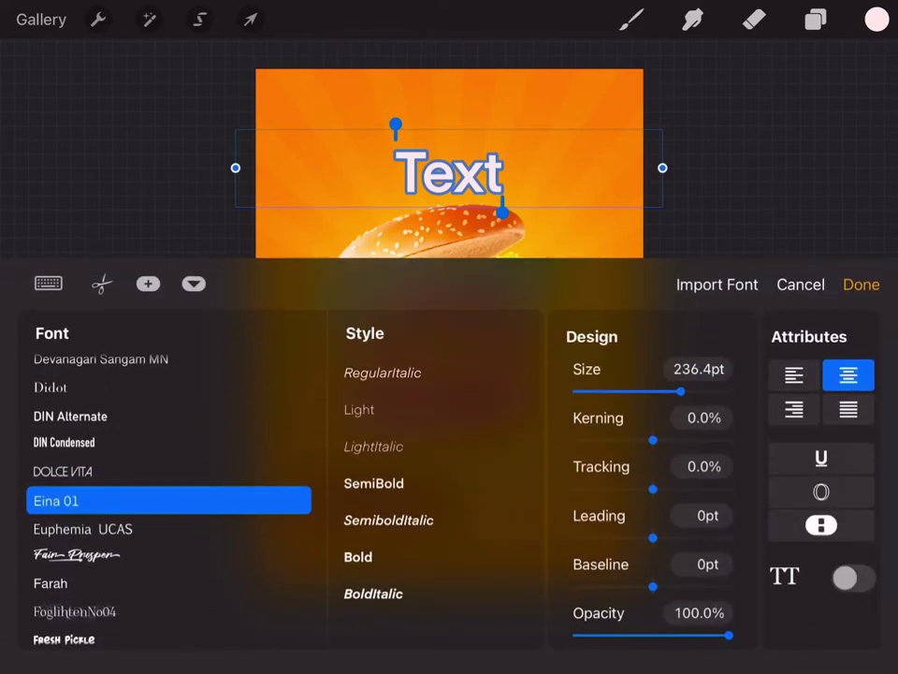
pyautogui.click(51, 386)
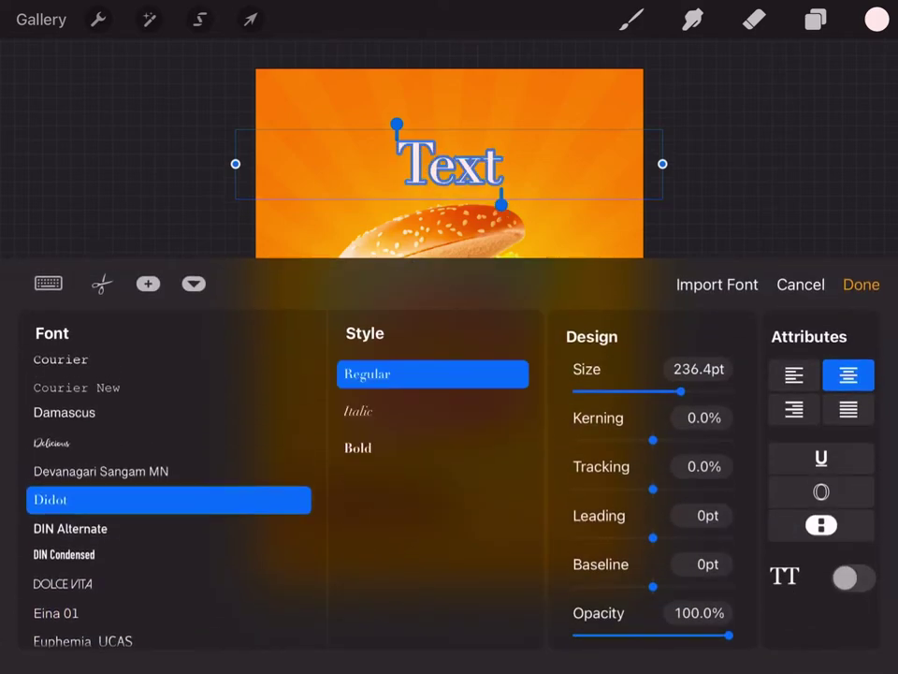
pyautogui.click(433, 448)
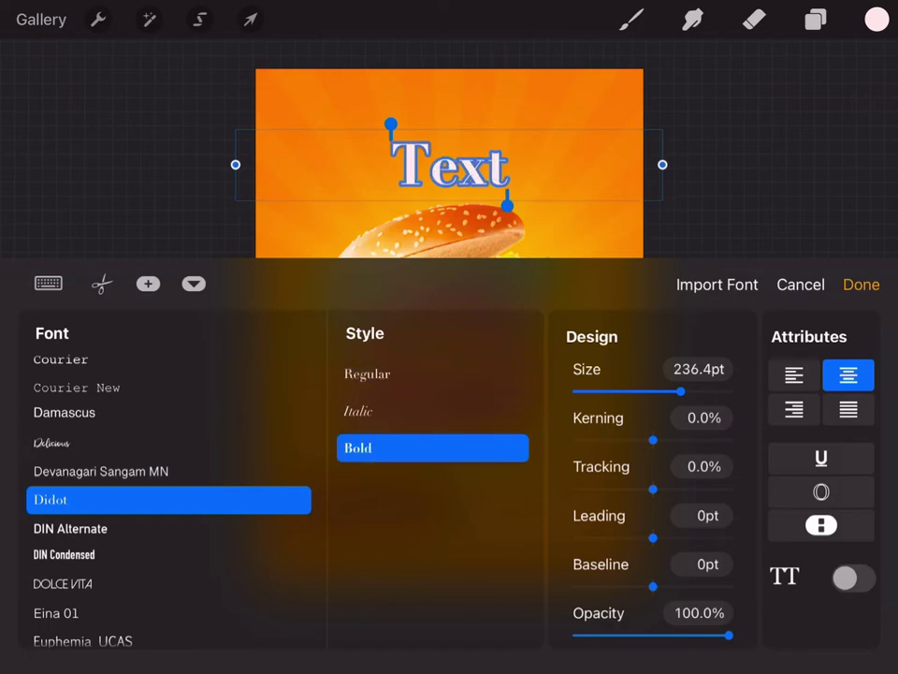
pyautogui.click(48, 283)
pyautogui.write('O')
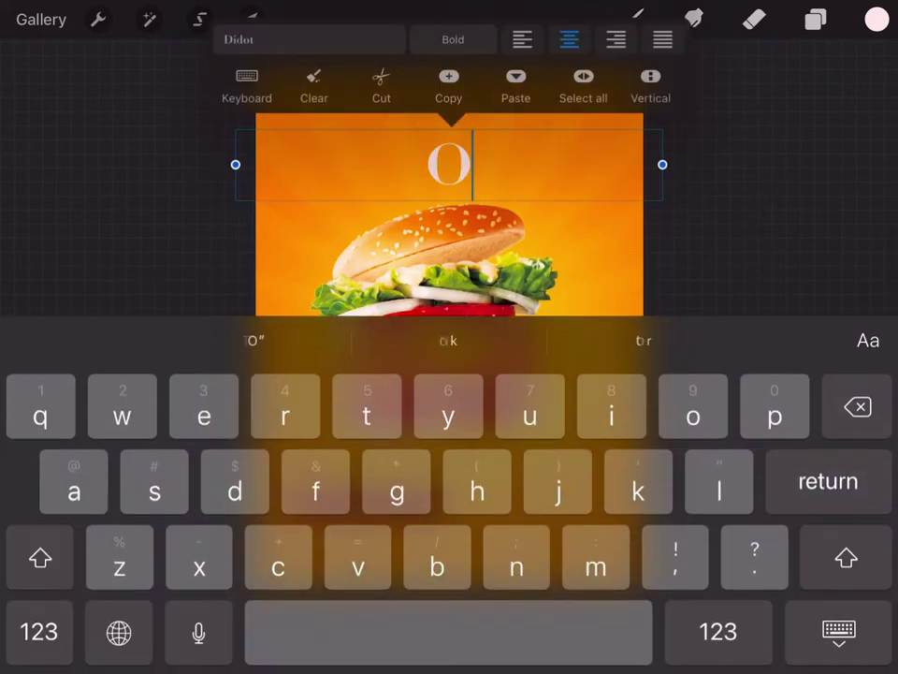
pyautogui.write('rde')
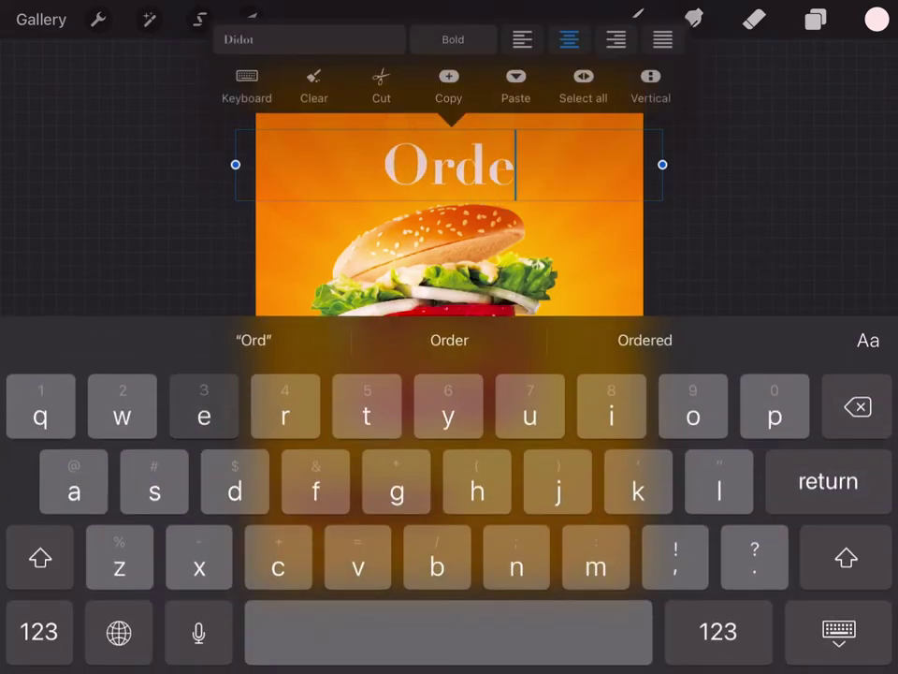
pyautogui.write('r')
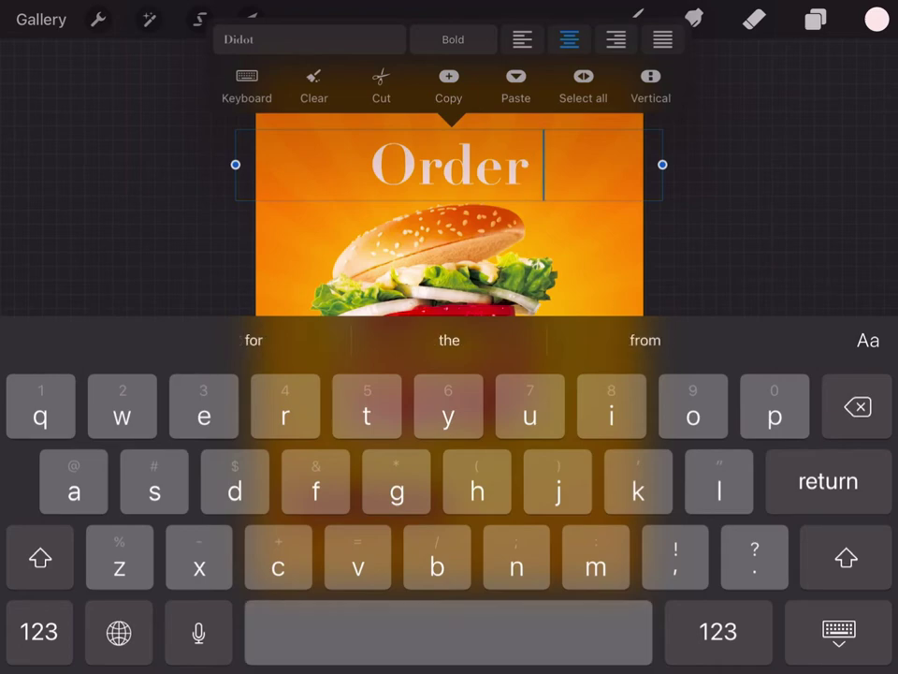
pyautogui.write(' Now')
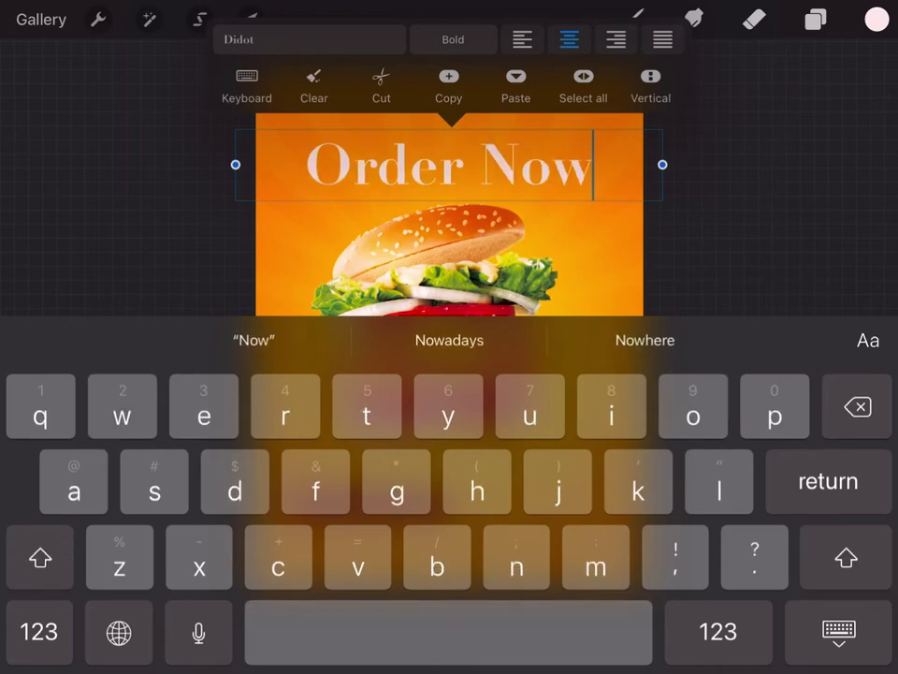
pyautogui.click(839, 631)
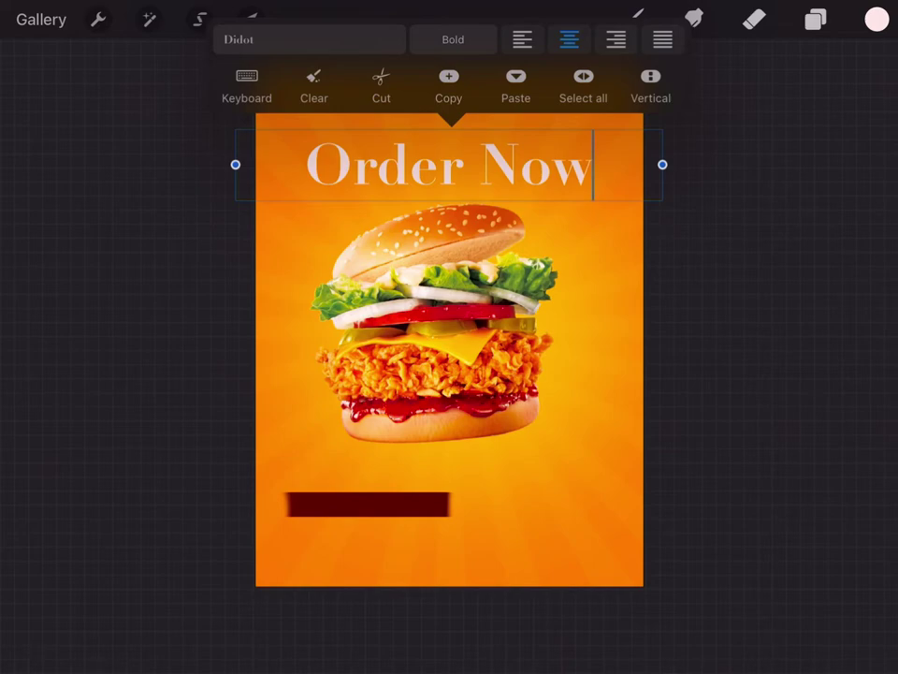
pyautogui.click(768, 374)
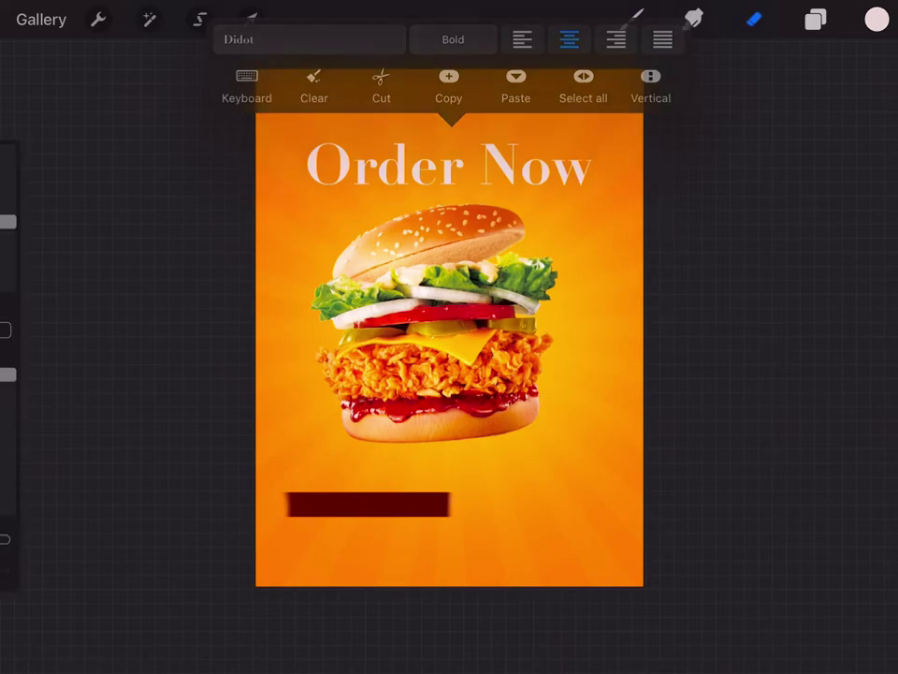
# - Stretch the Order Now text wider and rasterize its layer
pyautogui.click(250, 19)
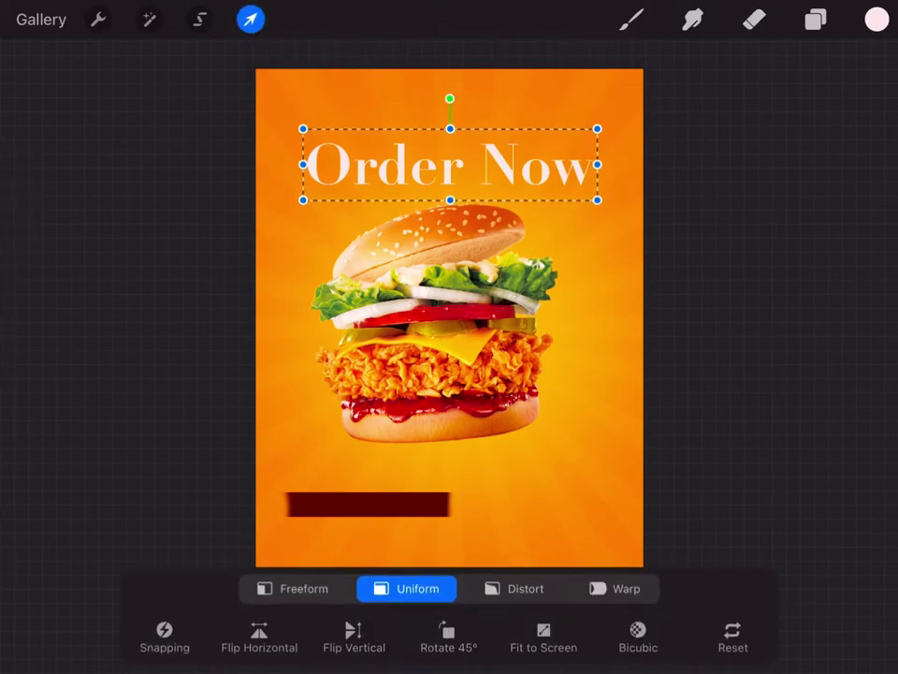
pyautogui.moveTo(595, 200); pyautogui.dragTo(645, 212)
pyautogui.moveTo(302, 170); pyautogui.dragTo(258, 175)
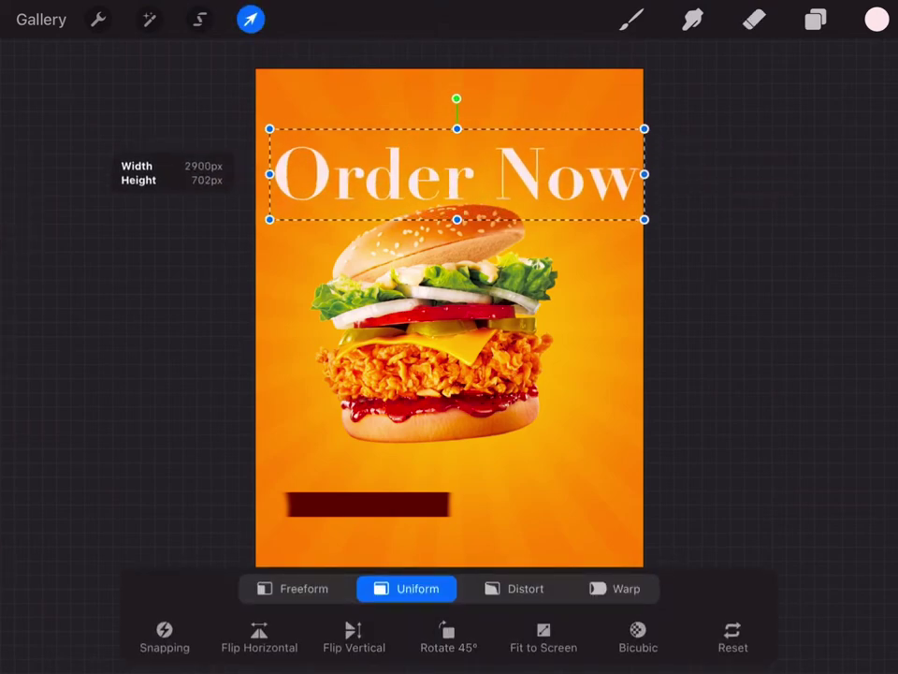
pyautogui.click(815, 19)
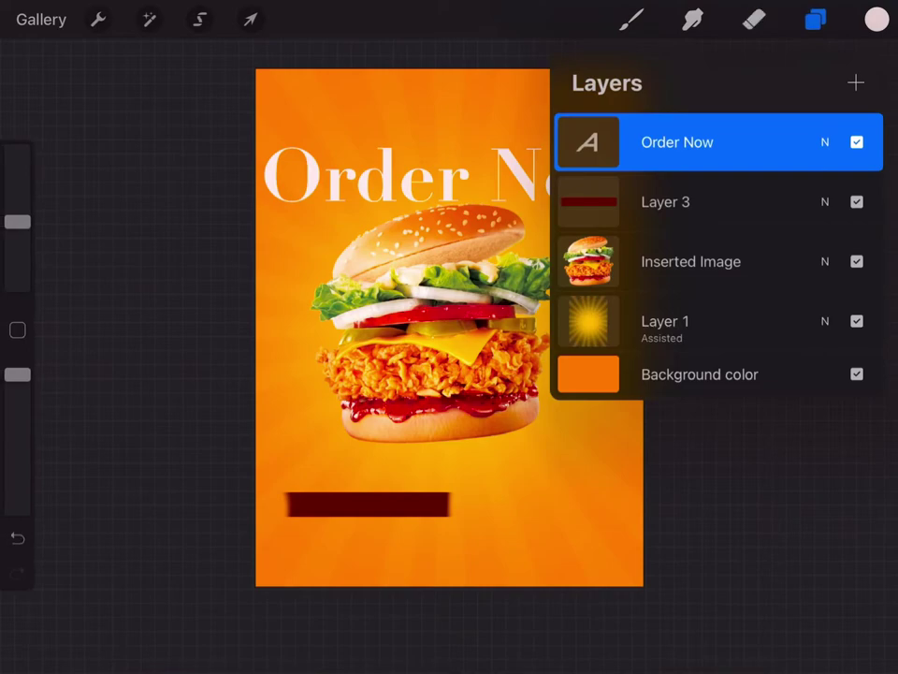
pyautogui.click(588, 141)
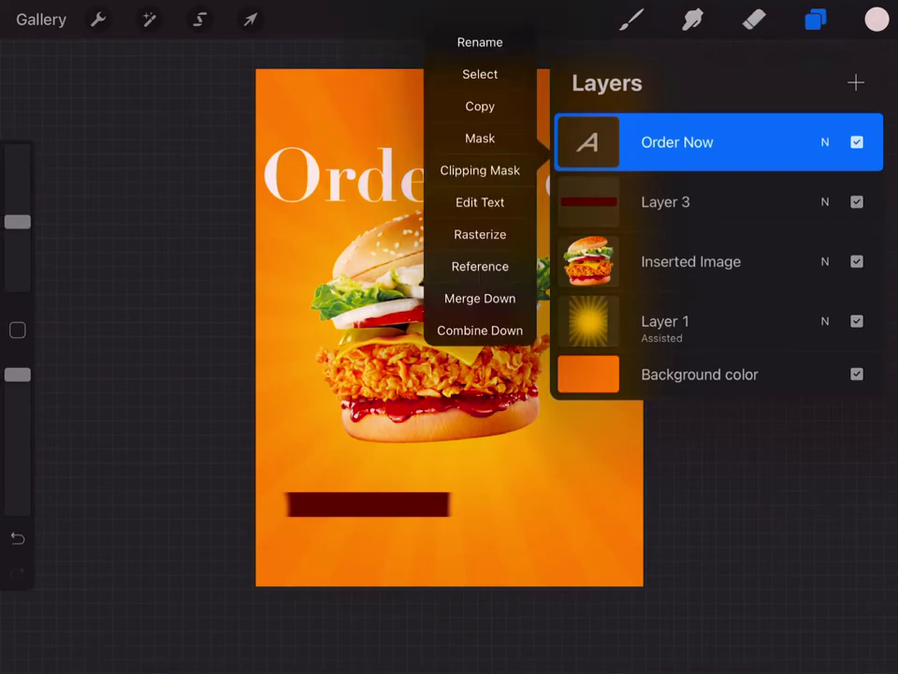
pyautogui.click(480, 234)
pyautogui.click(754, 19)
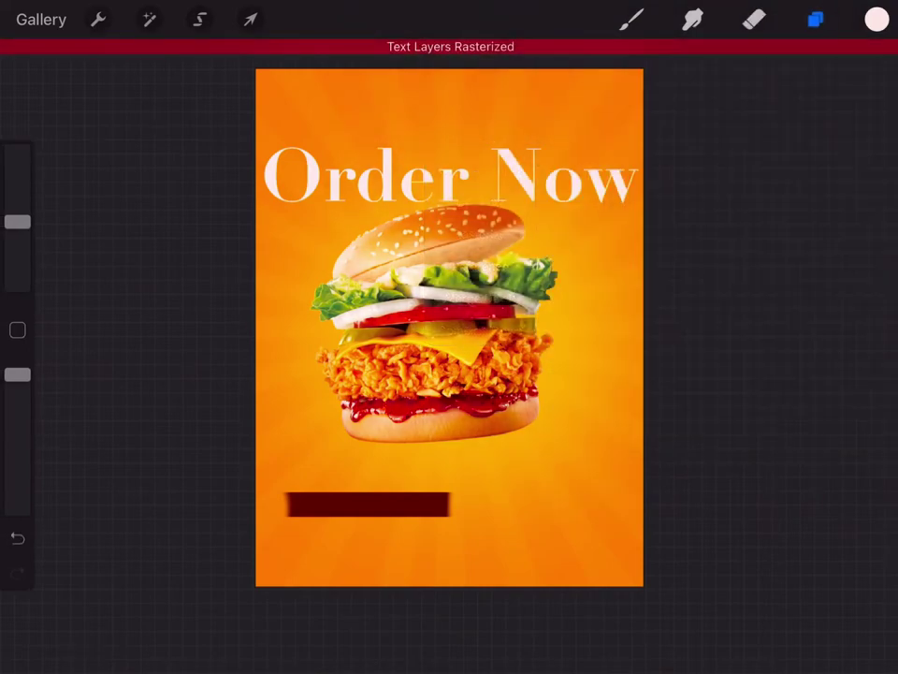
# - Move the Order Now text down and scale it to fit inside the dark red bar
pyautogui.click(250, 19)
pyautogui.moveTo(449, 176); pyautogui.dragTo(449, 445)
pyautogui.scroll(3, 439, 421)
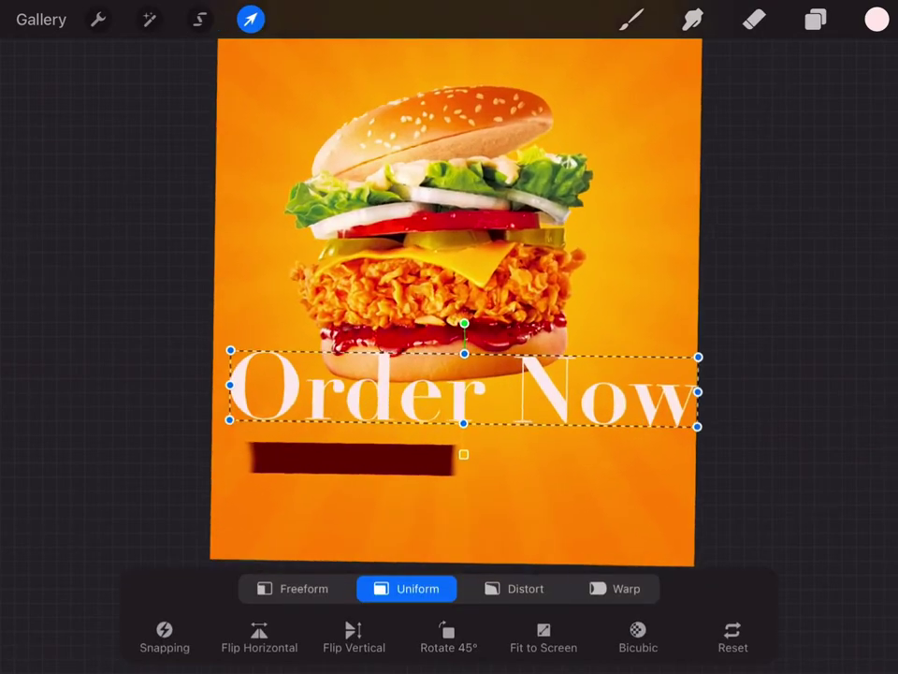
pyautogui.scroll(2, 449, 374)
pyautogui.scroll(2, 449, 375)
pyautogui.scroll(1, 449, 374)
pyautogui.moveTo(449, 254); pyautogui.dragTo(378, 273)
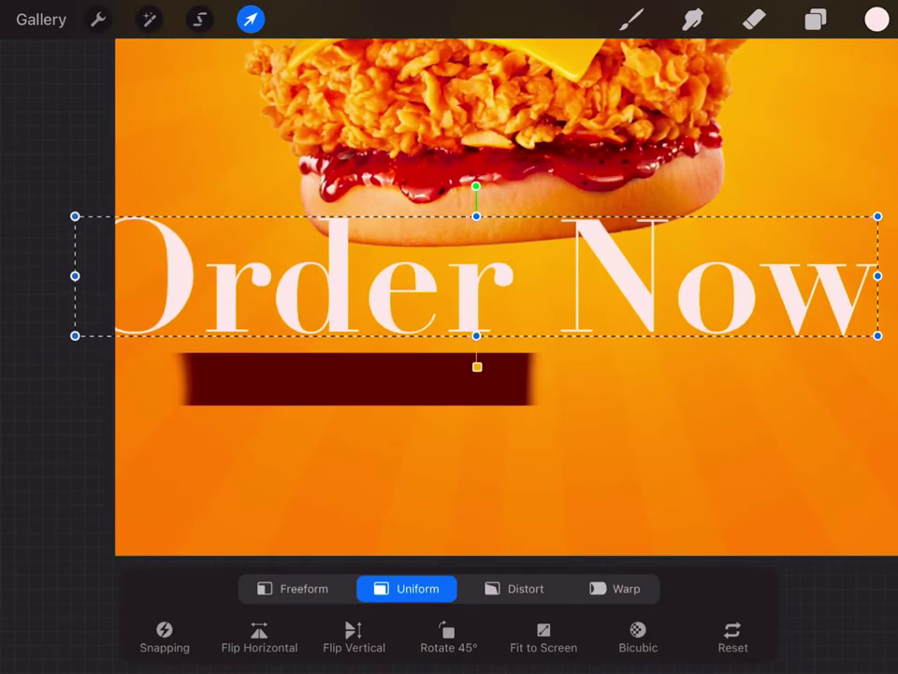
pyautogui.moveTo(876, 274); pyautogui.dragTo(859, 277)
pyautogui.moveTo(859, 219); pyautogui.dragTo(311, 300)
pyautogui.moveTo(192, 318); pyautogui.dragTo(347, 377)
pyautogui.click(754, 19)
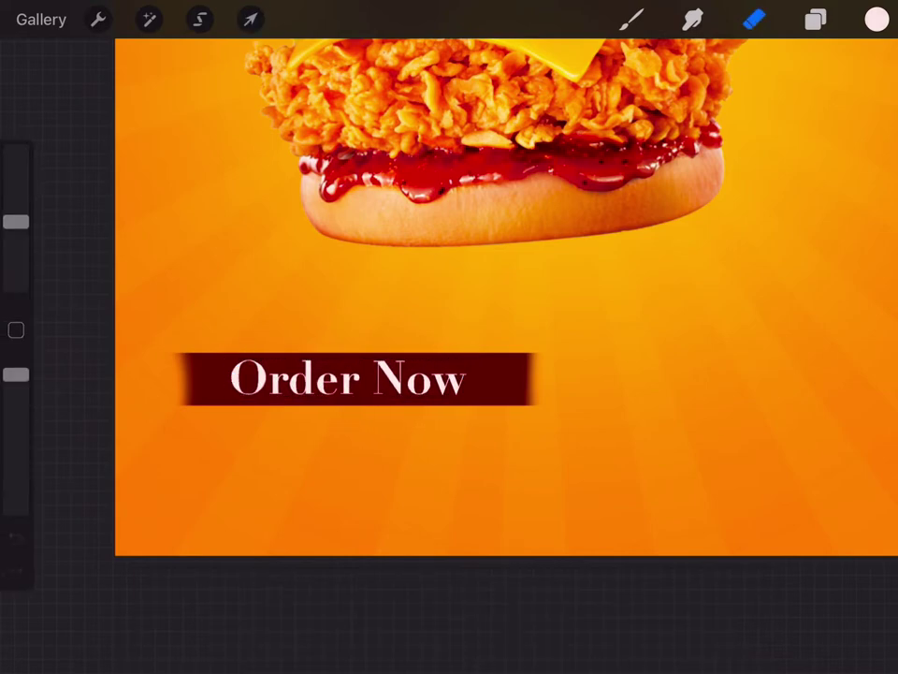
# - Zoom around the canvas to check the Order Now banner placement
pyautogui.scroll(-2, 506, 281)
pyautogui.scroll(-3, 501, 280)
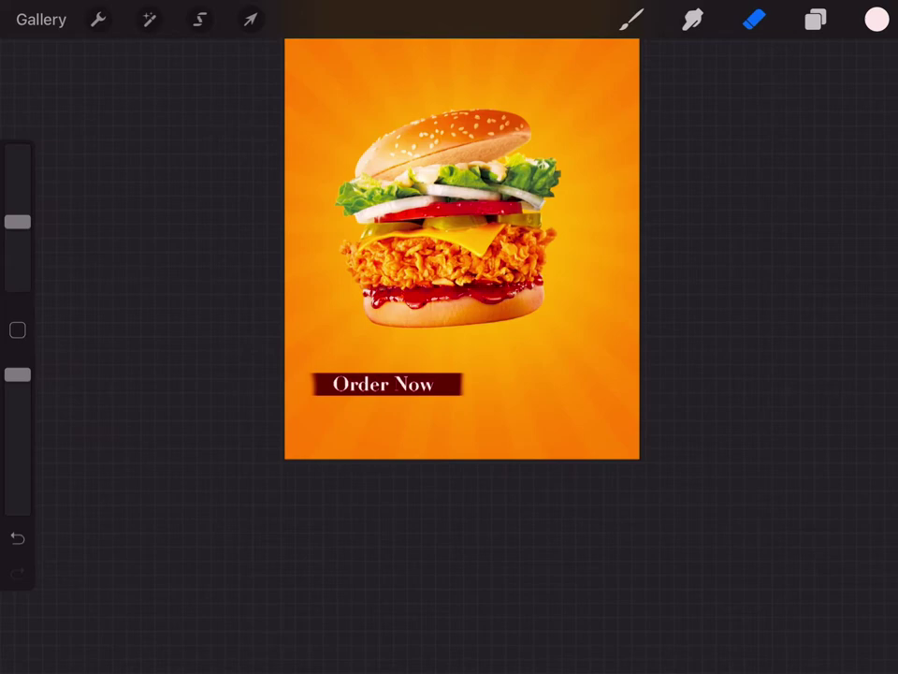
pyautogui.scroll(1, 421, 375)
pyautogui.scroll(3, 421, 374)
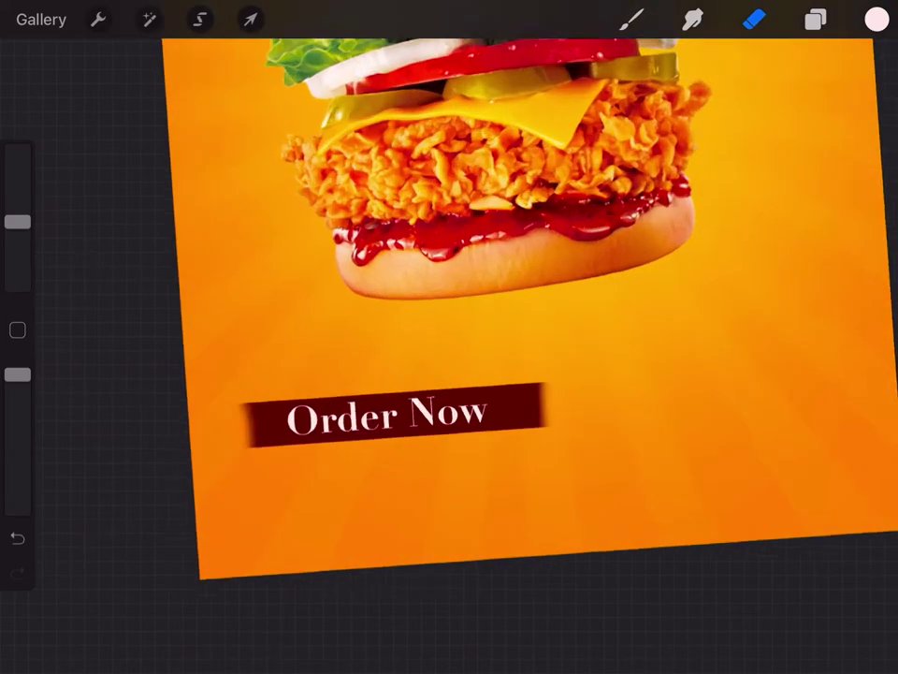
pyautogui.scroll(2, 421, 374)
pyautogui.scroll(1, 421, 374)
pyautogui.scroll(1, 430, 346)
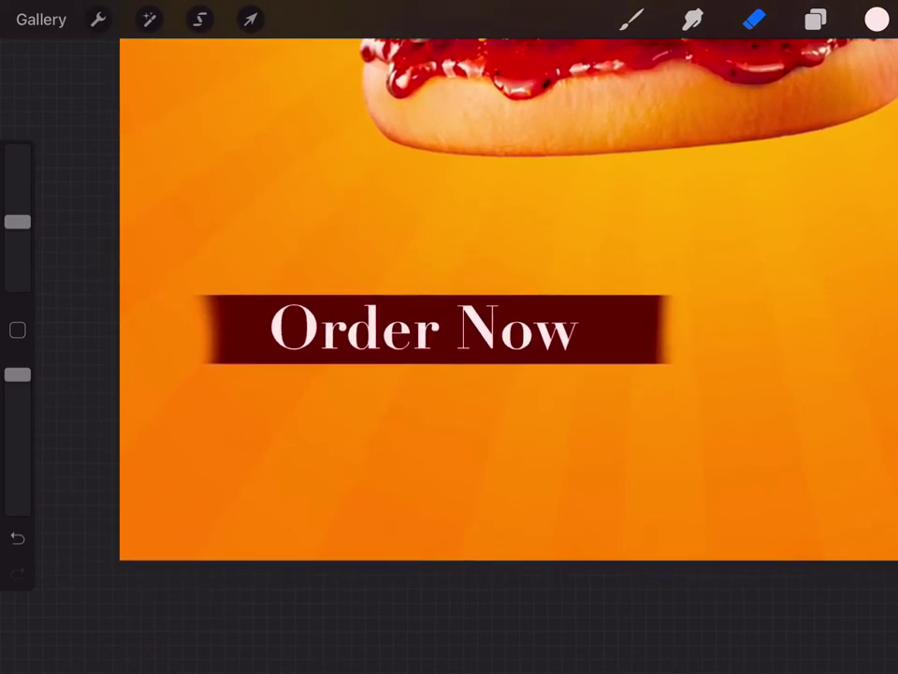
pyautogui.click(98, 19)
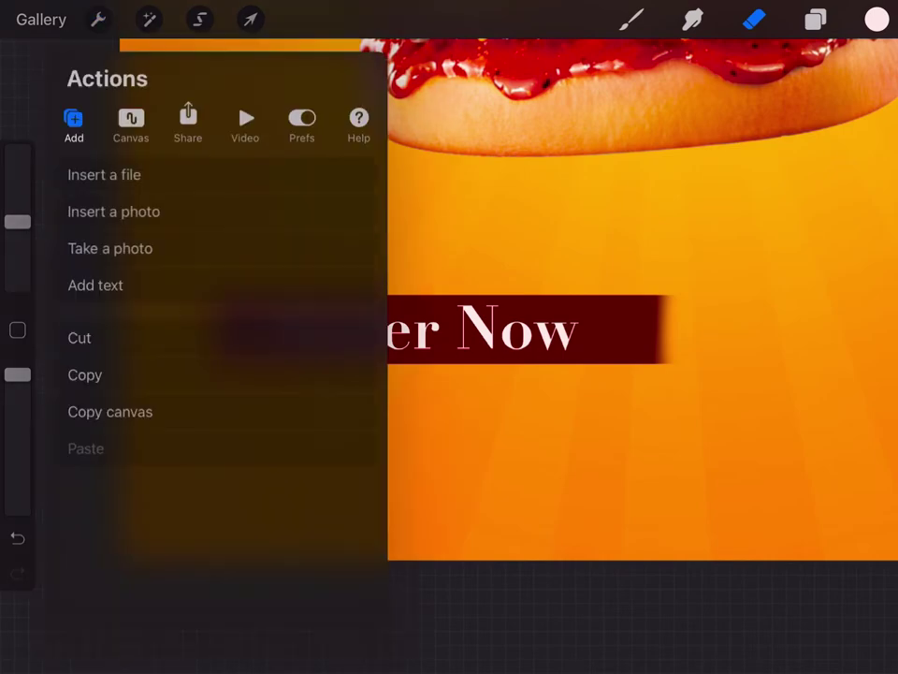
# - Add a text box reading 'Free Home Delivery' with correct capitalisation
pyautogui.click(95, 285)
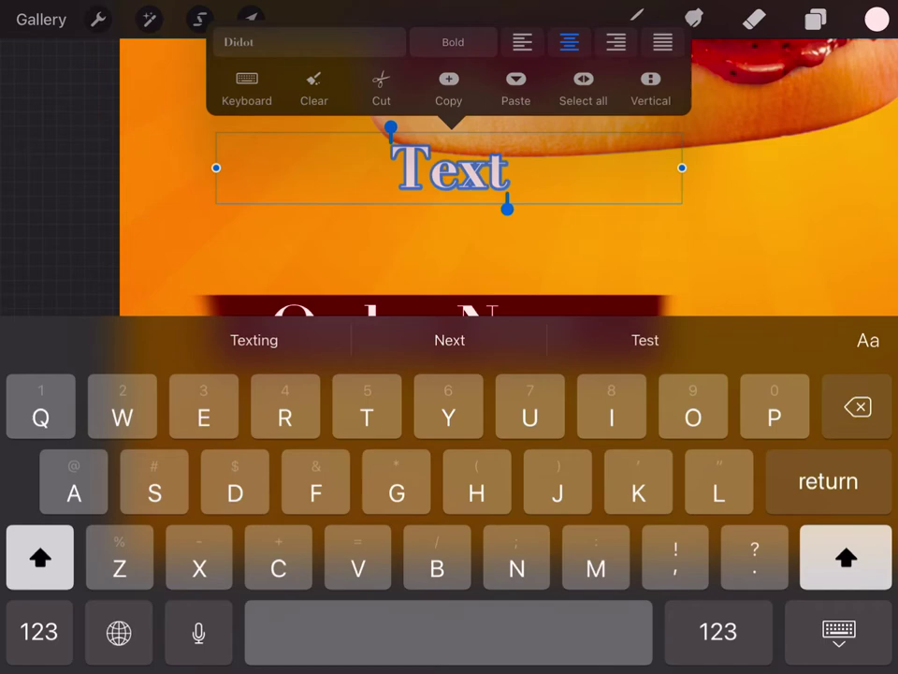
pyautogui.write('Free')
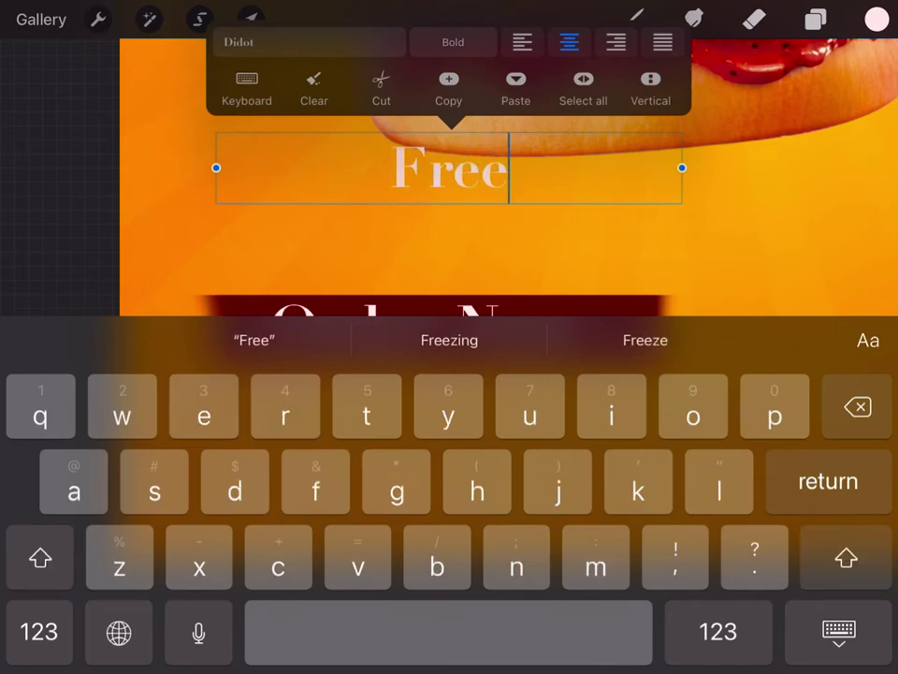
pyautogui.press('shift')
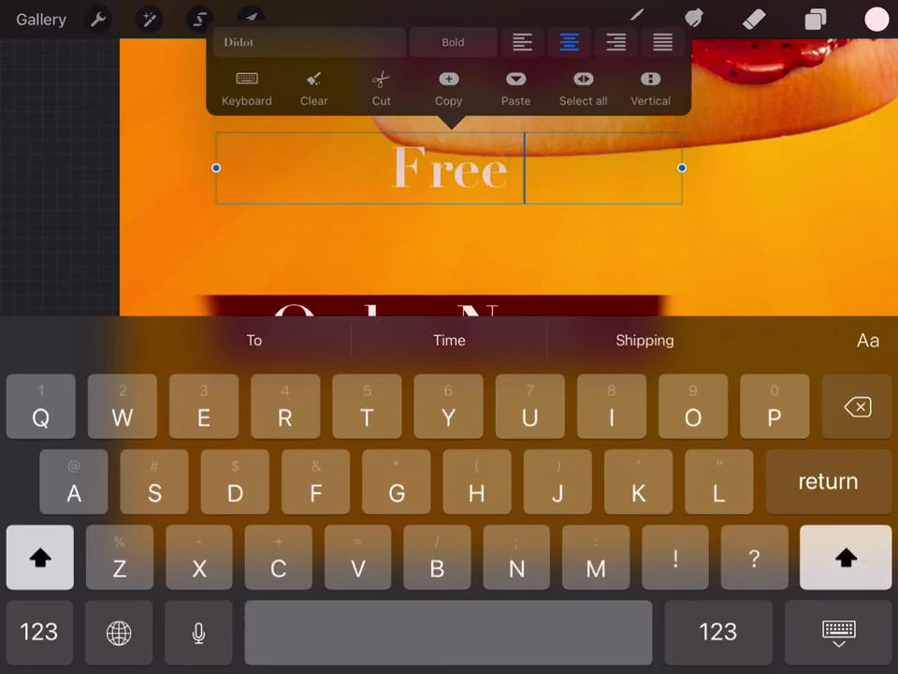
pyautogui.write('Home de')
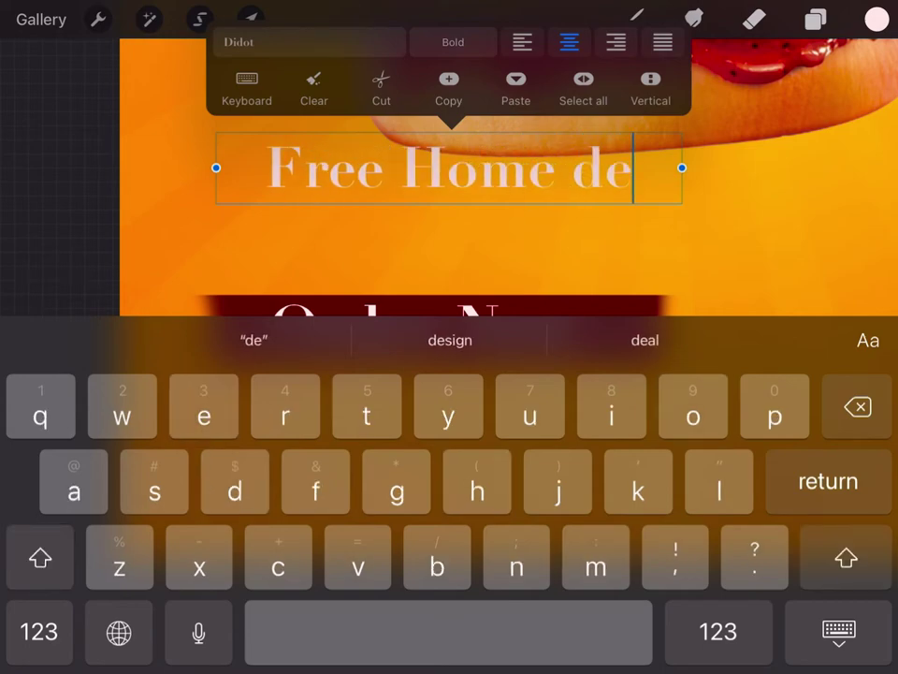
pyautogui.write('r')
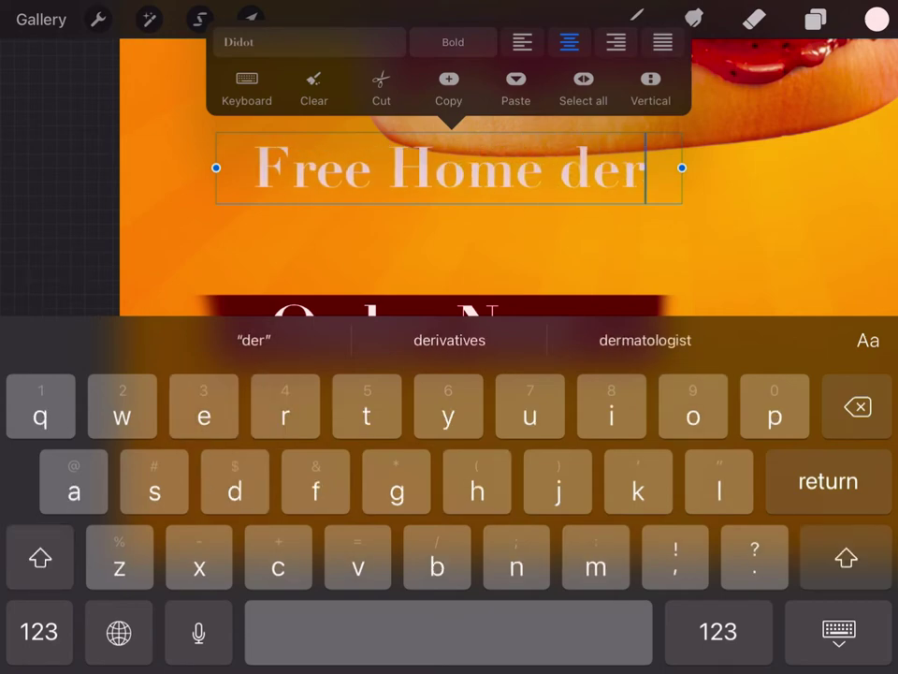
pyautogui.press('BackSpace')
pyautogui.write('li')
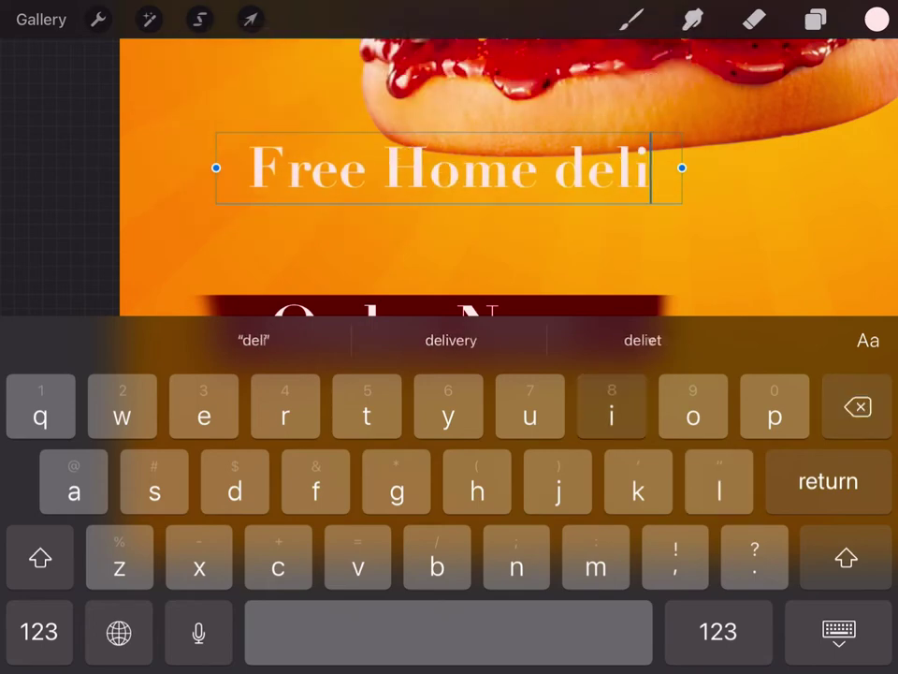
pyautogui.write('ver')
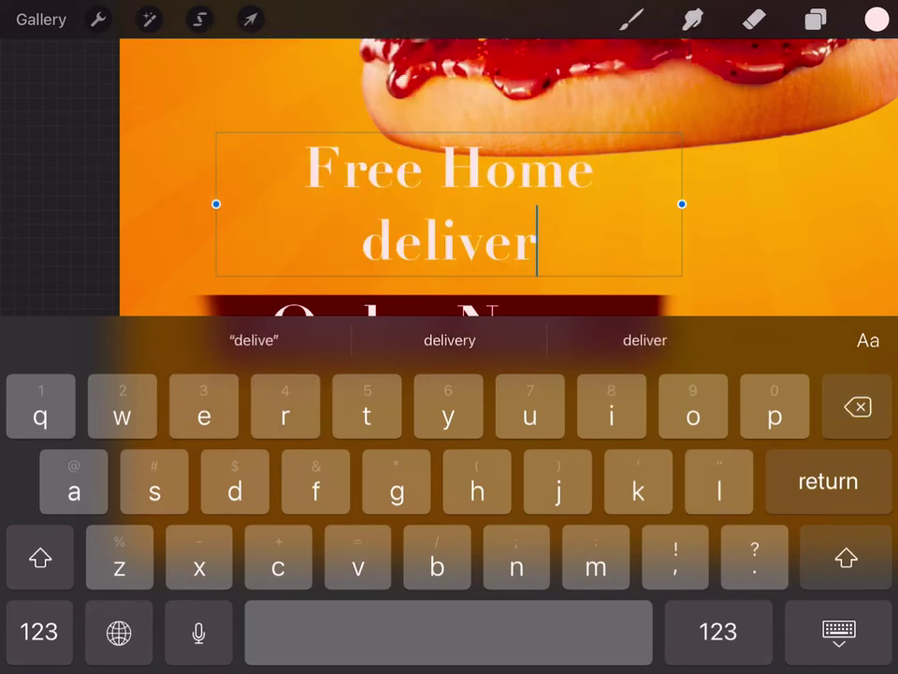
pyautogui.click(449, 339)
pyautogui.click(365, 242)
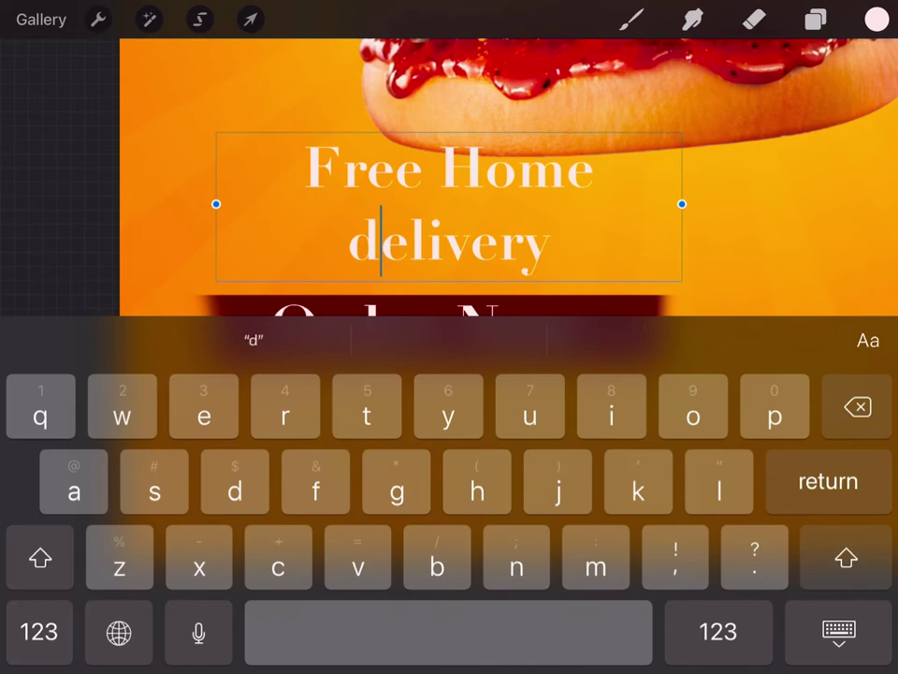
pyautogui.press('BackSpace')
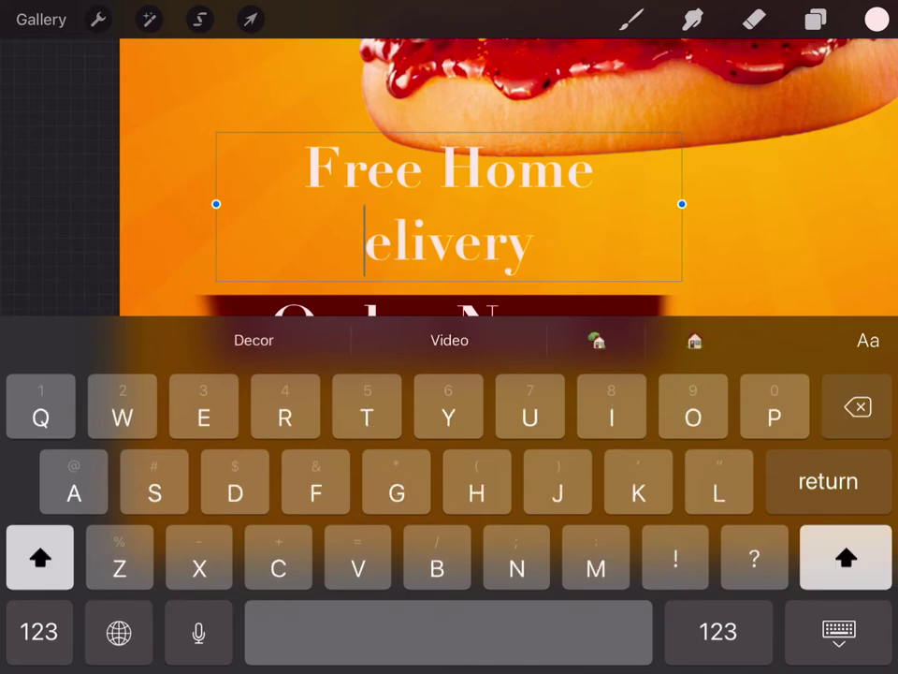
pyautogui.write('D')
pyautogui.click(839, 633)
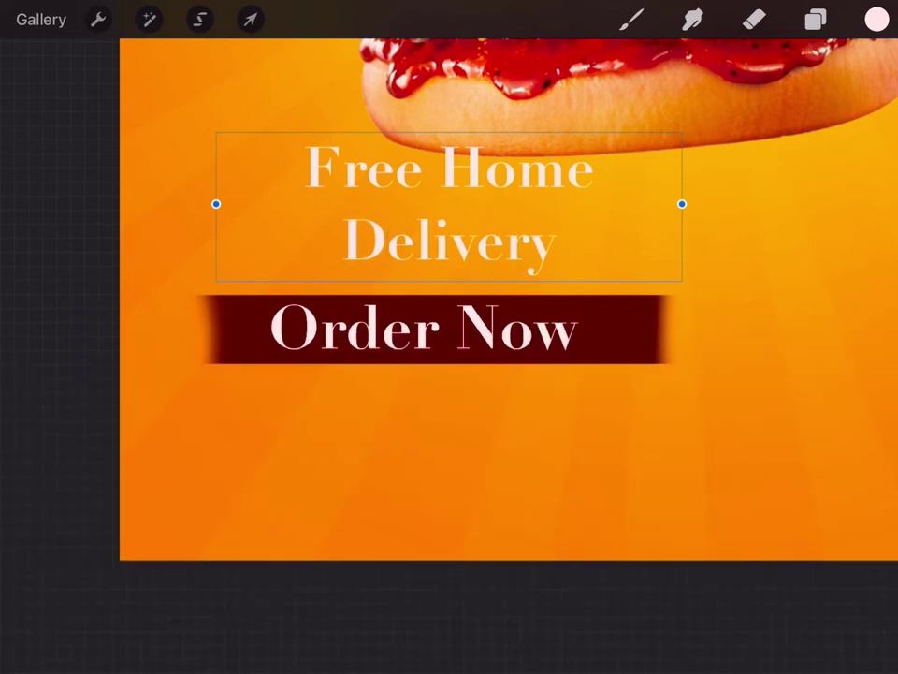
# - Widen the line, move it below the Order Now banner and shrink it slightly
pyautogui.moveTo(682, 204); pyautogui.dragTo(827, 167)
pyautogui.click(250, 18)
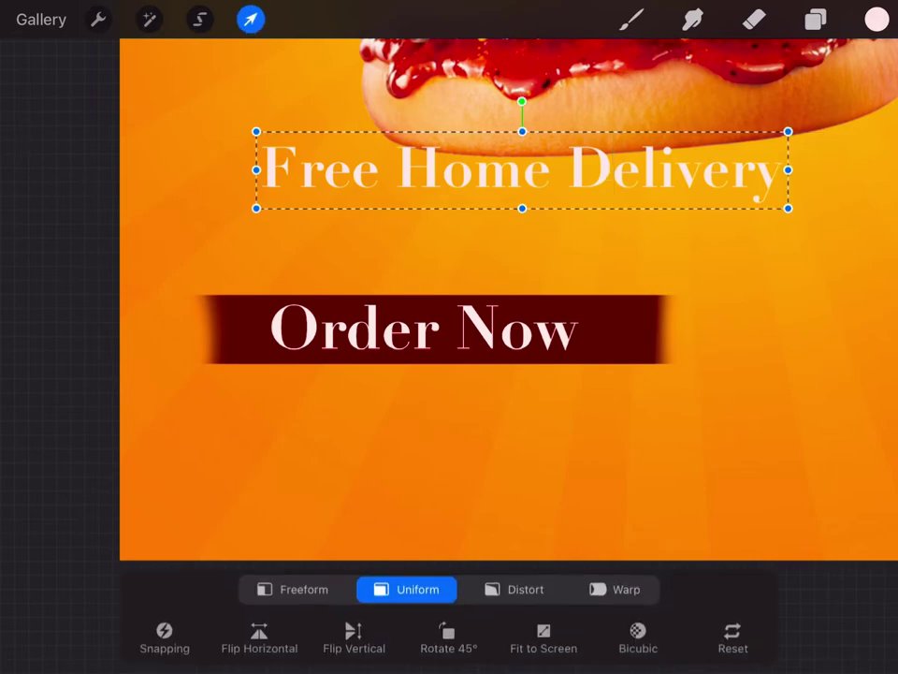
pyautogui.moveTo(516, 174); pyautogui.dragTo(462, 396)
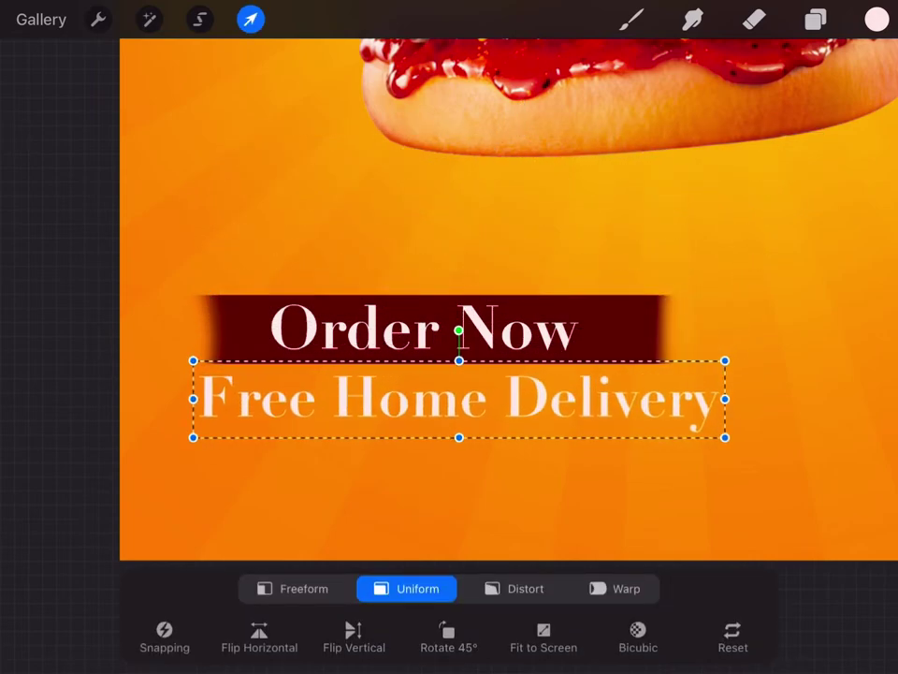
pyautogui.moveTo(728, 434); pyautogui.dragTo(659, 428)
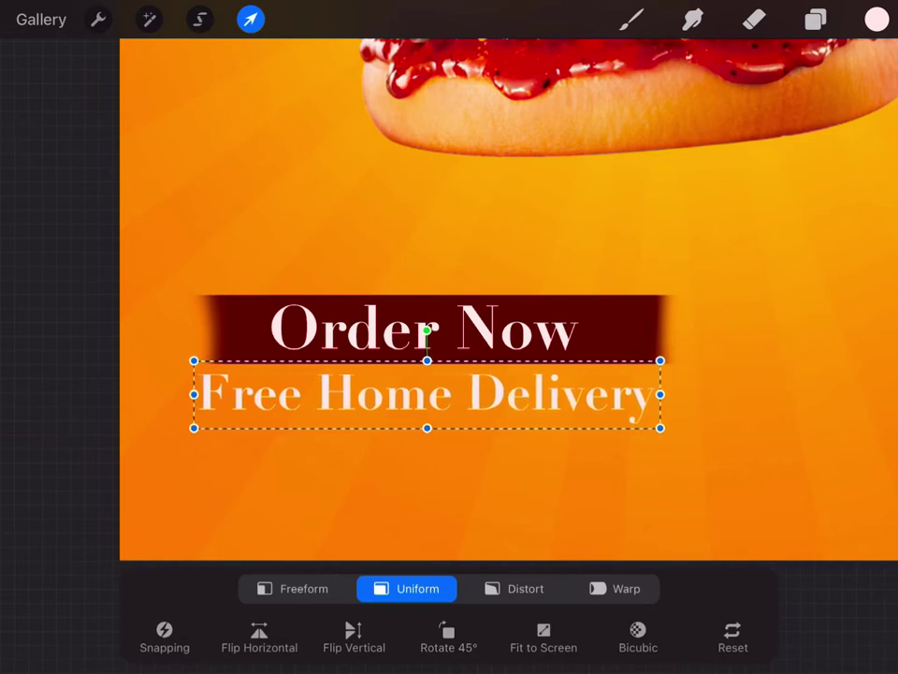
pyautogui.click(816, 19)
pyautogui.click(587, 142)
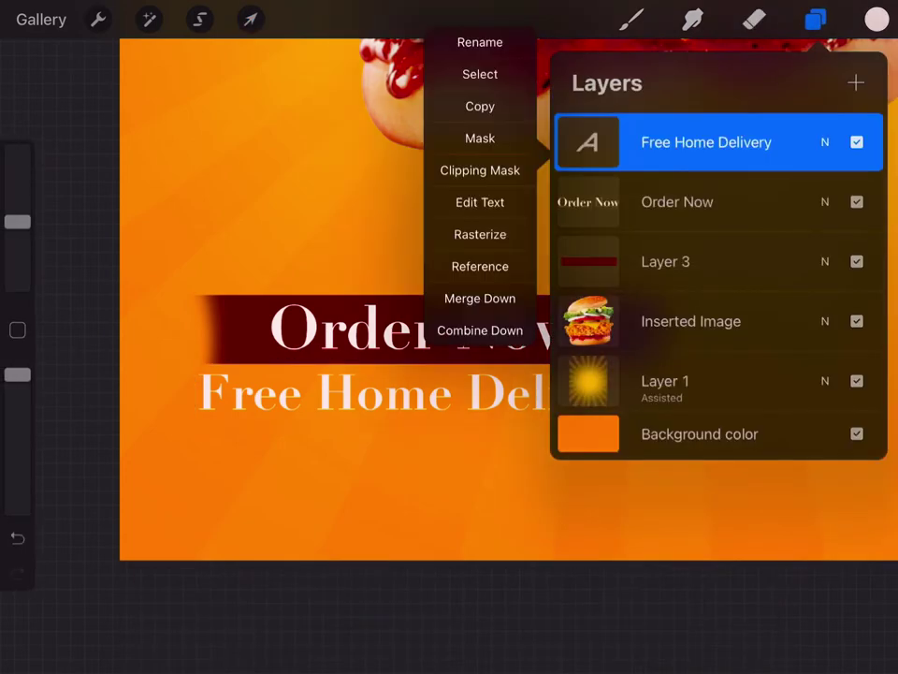
# - Select the whole Free Home Delivery line and apply Futura in Condensed Medium
pyautogui.click(480, 202)
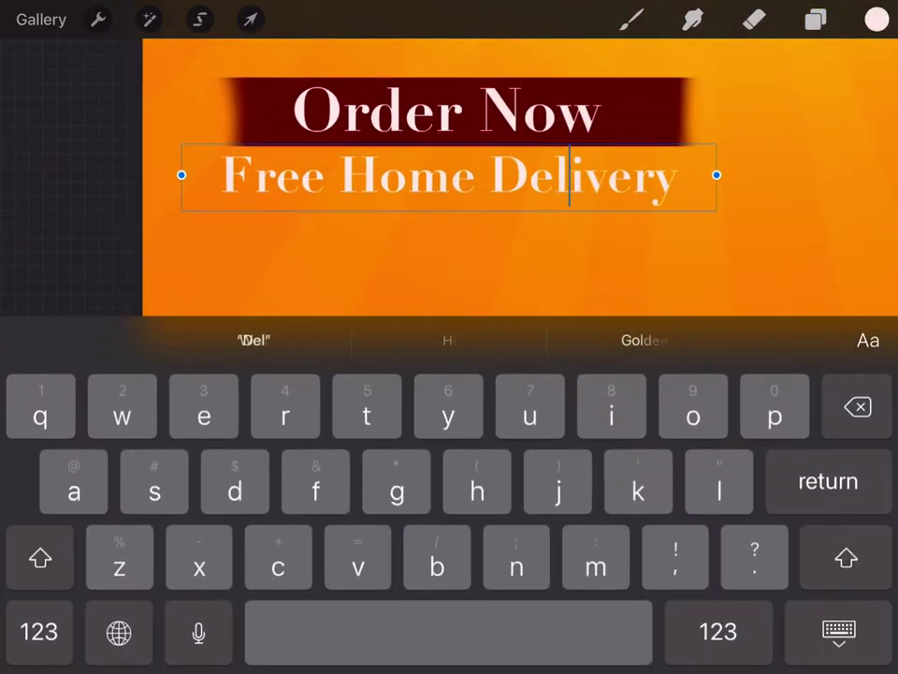
pyautogui.doubleClick(585, 176)
pyautogui.click(451, 176)
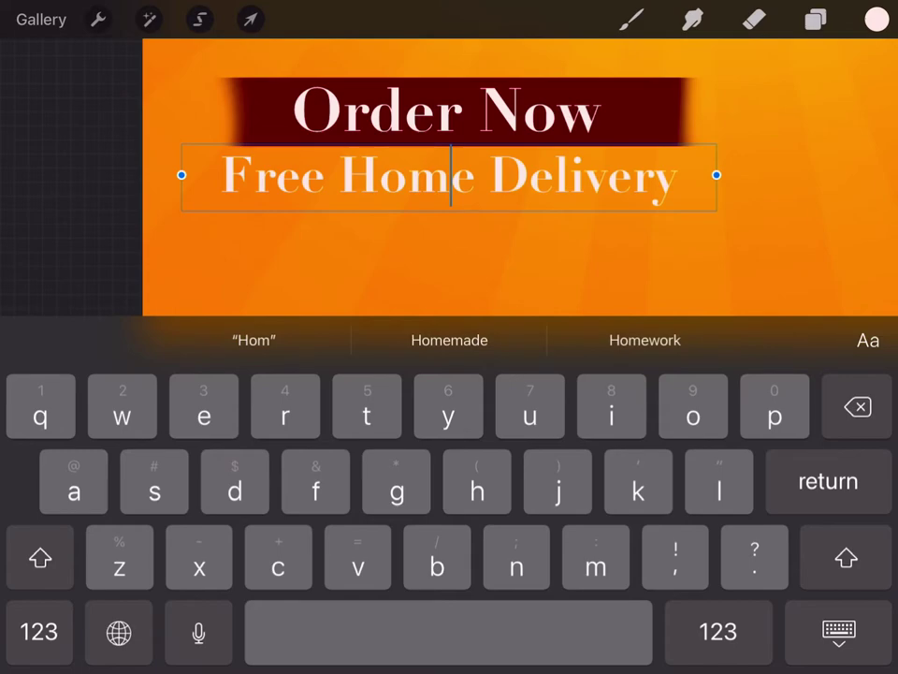
pyautogui.doubleClick(273, 176)
pyautogui.moveTo(324, 207); pyautogui.dragTo(691, 211)
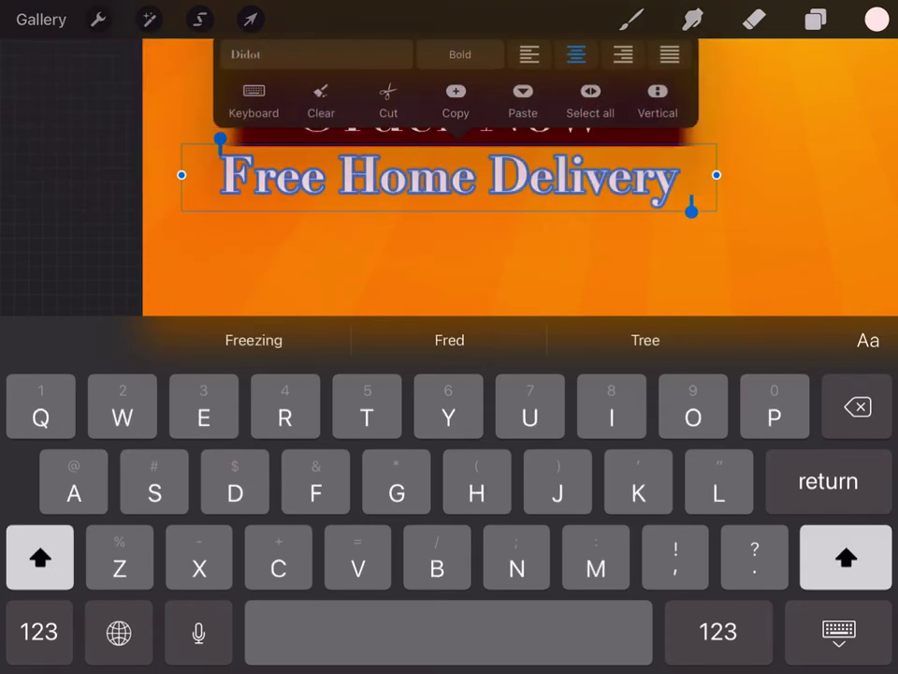
pyautogui.click(868, 339)
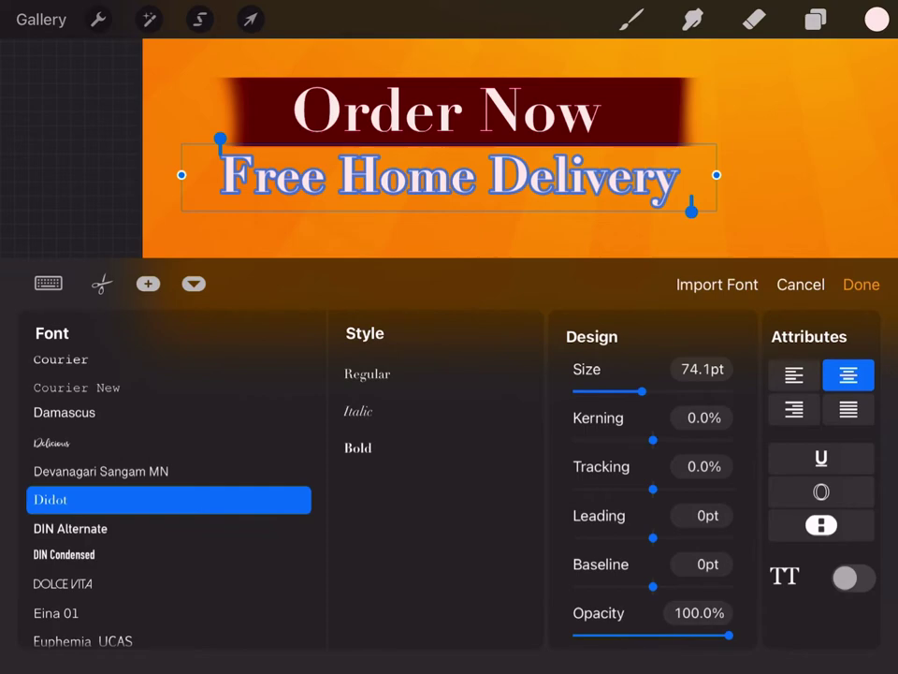
pyautogui.scroll(-10, 168, 496)
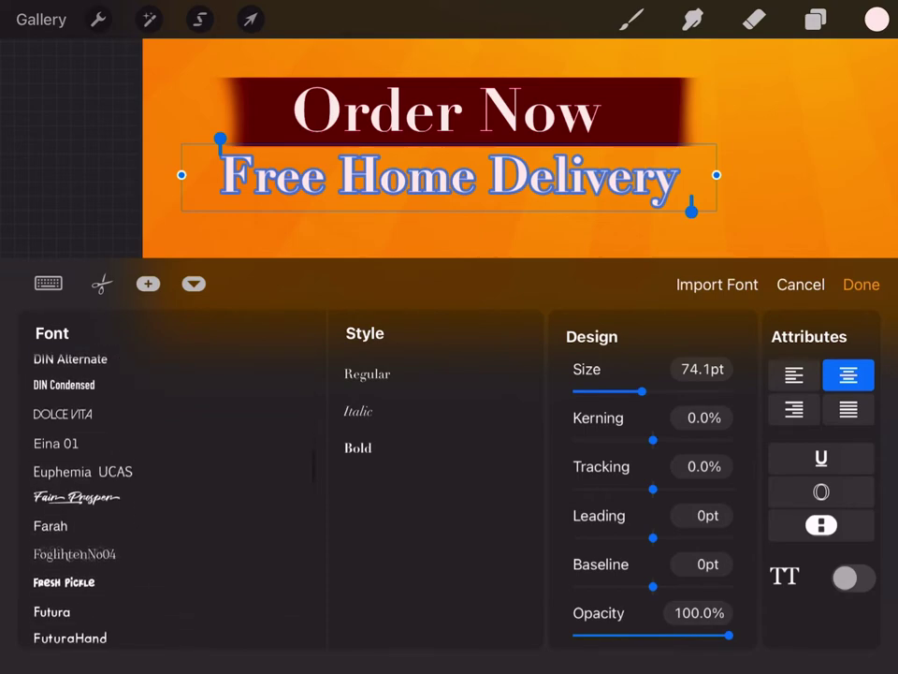
pyautogui.scroll(-2, 169, 496)
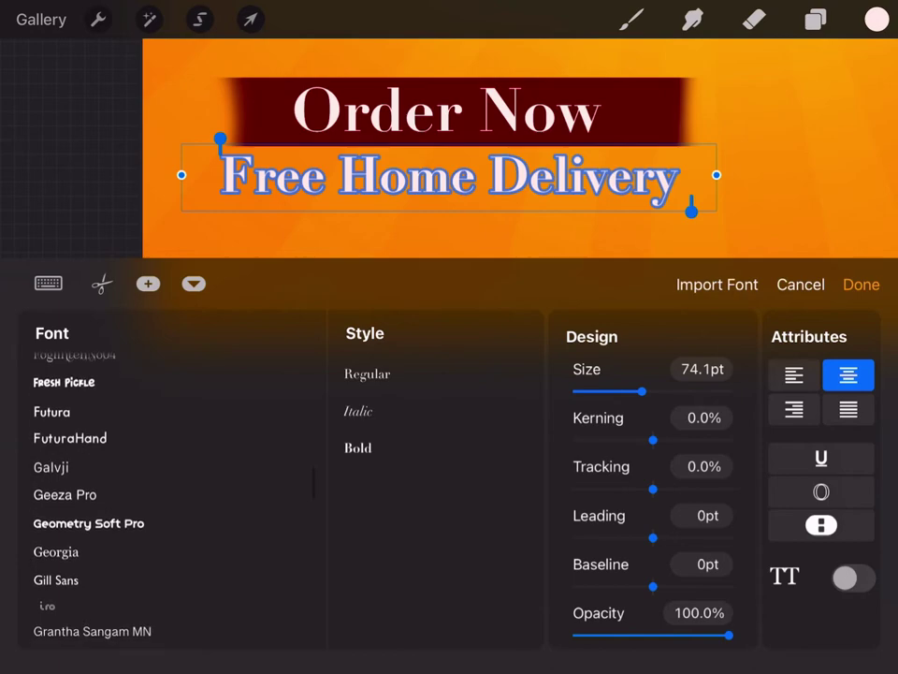
pyautogui.click(51, 412)
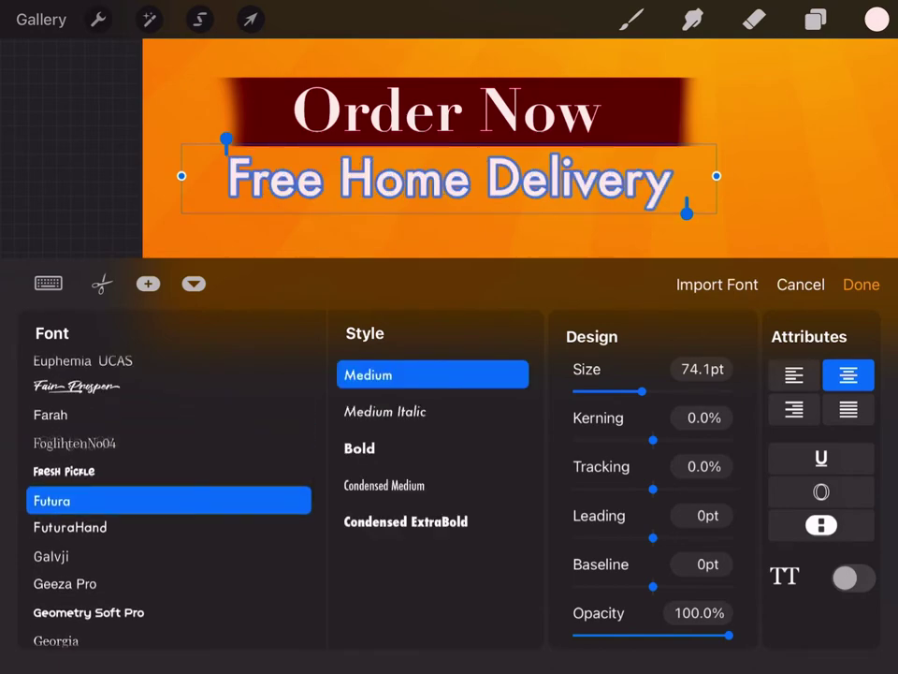
pyautogui.click(432, 485)
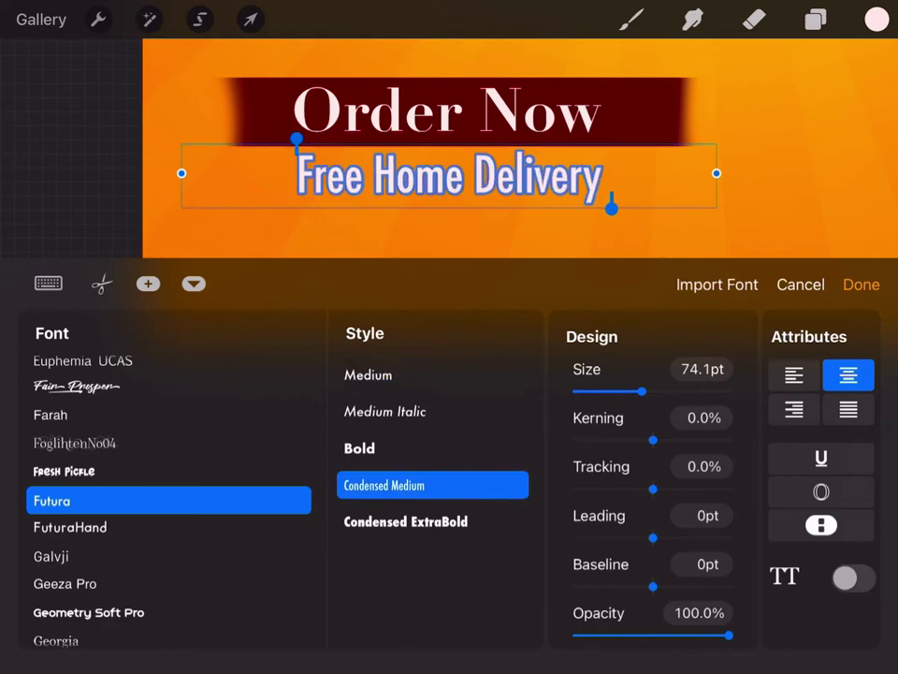
pyautogui.click(861, 285)
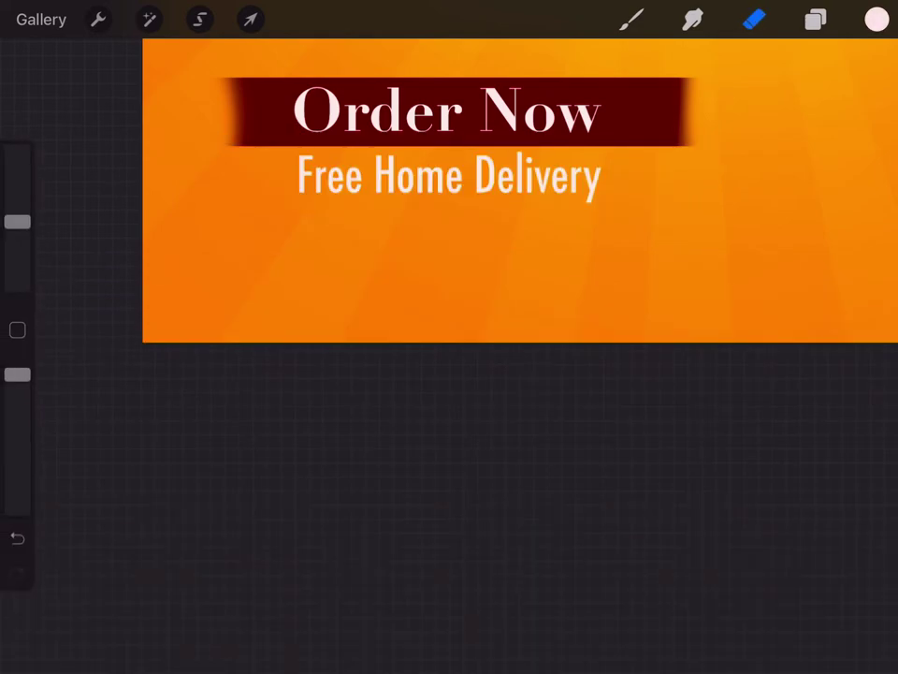
# - Stretch the Free Home Delivery text non-proportionally to span the Order Now banner's width
pyautogui.click(250, 19)
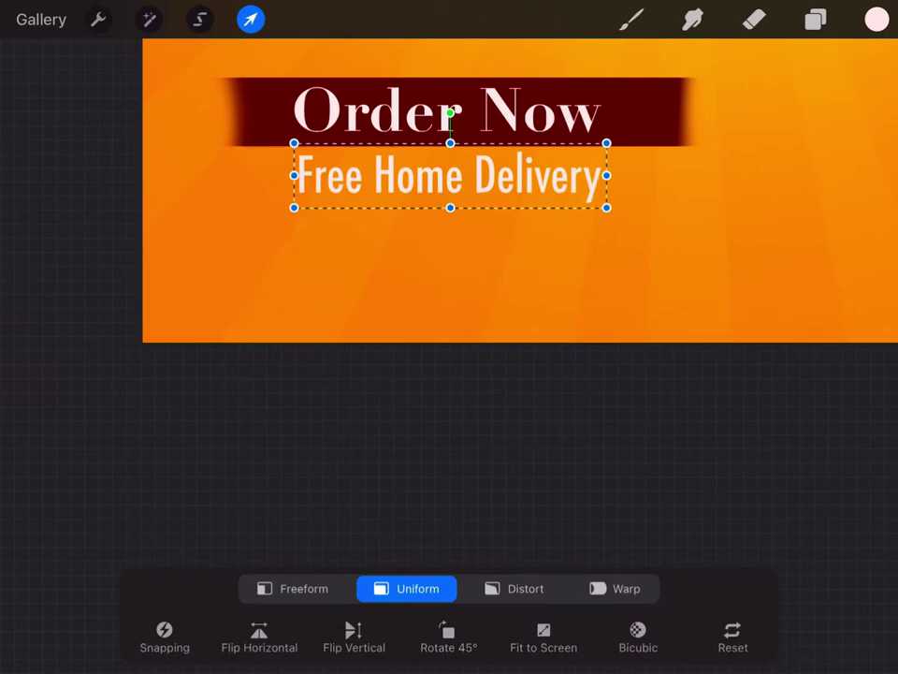
pyautogui.moveTo(607, 175); pyautogui.dragTo(667, 181)
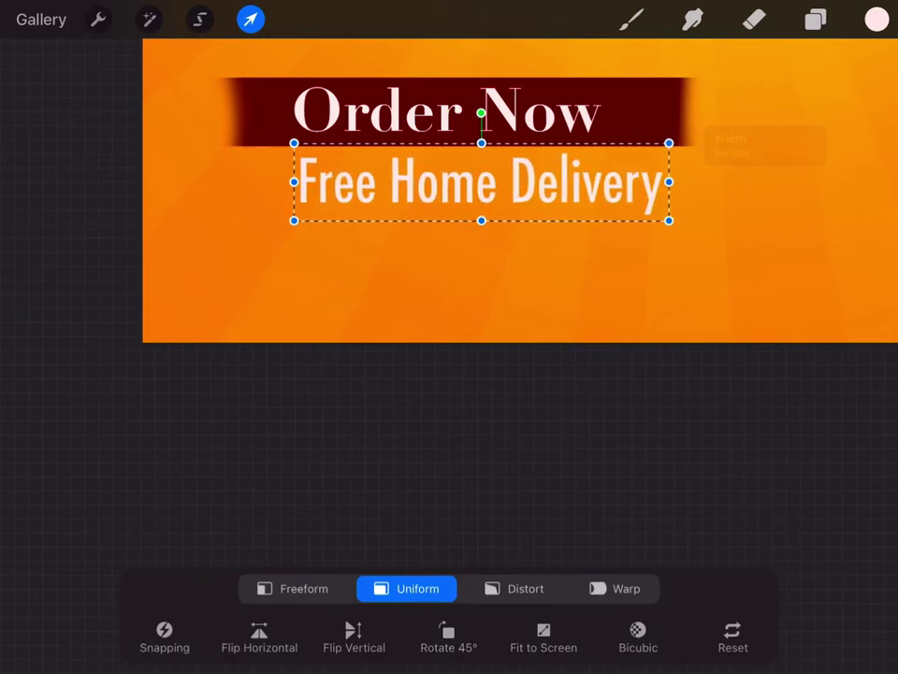
pyautogui.moveTo(481, 219); pyautogui.dragTo(481, 205)
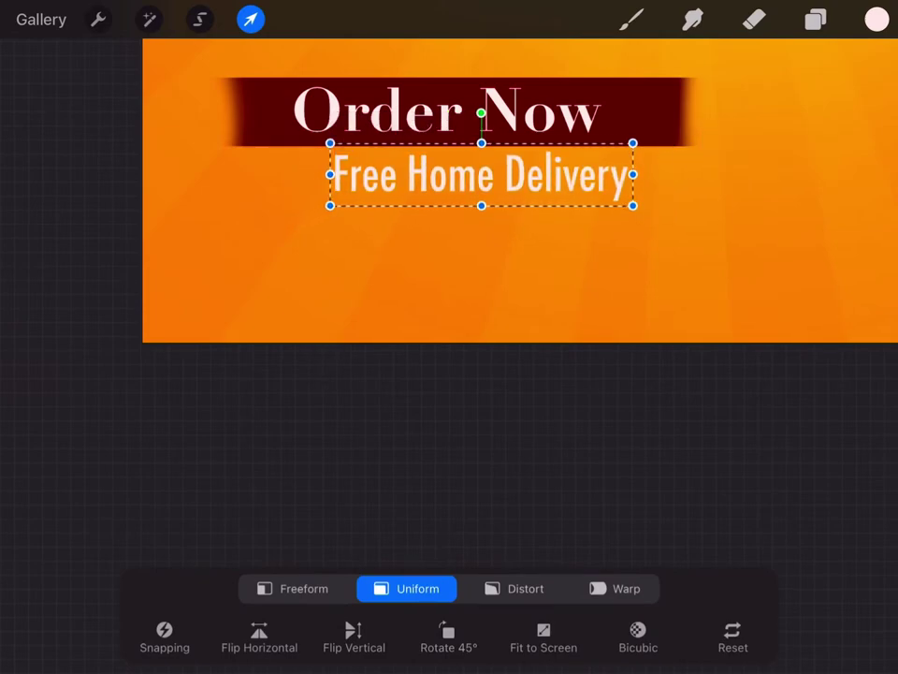
pyautogui.moveTo(329, 143); pyautogui.dragTo(334, 145)
pyautogui.click(293, 588)
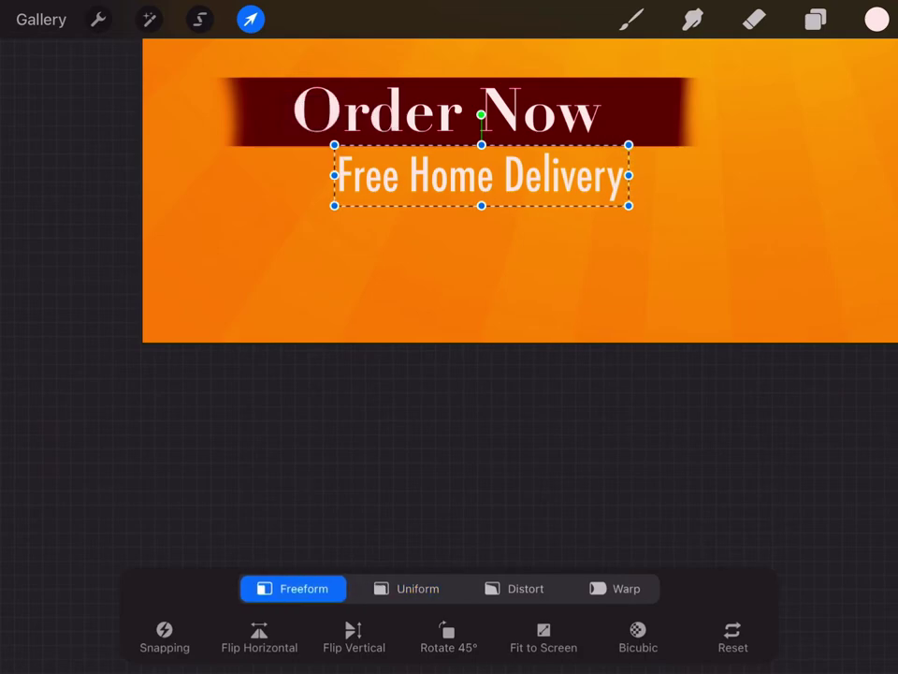
pyautogui.moveTo(334, 175); pyautogui.dragTo(234, 175)
pyautogui.moveTo(627, 175)
pyautogui.mouseDown()
pyautogui.moveTo(692, 175)
pyautogui.moveTo(683, 175)
pyautogui.mouseUp()
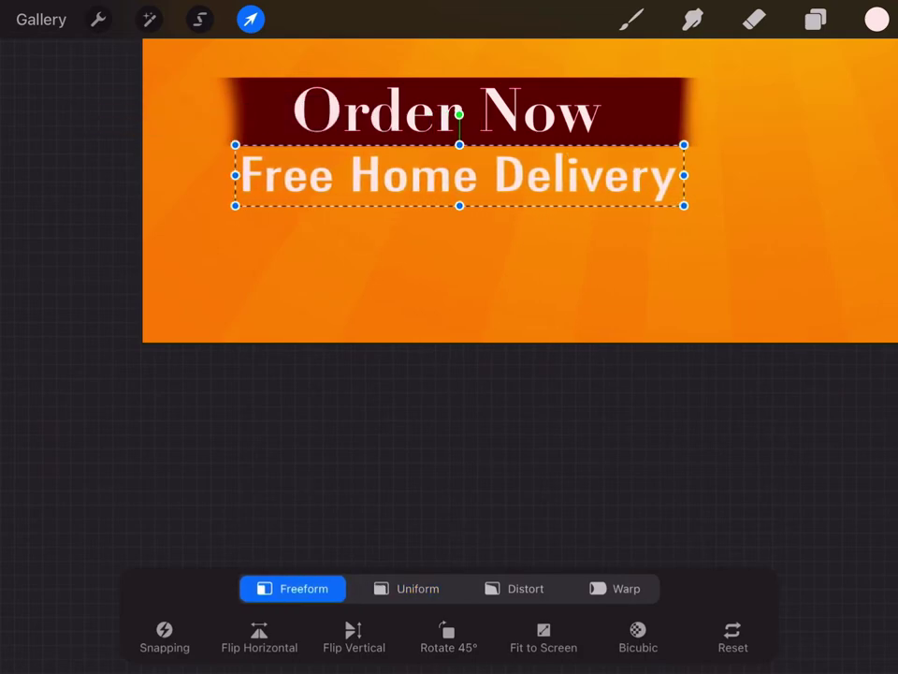
pyautogui.click(755, 19)
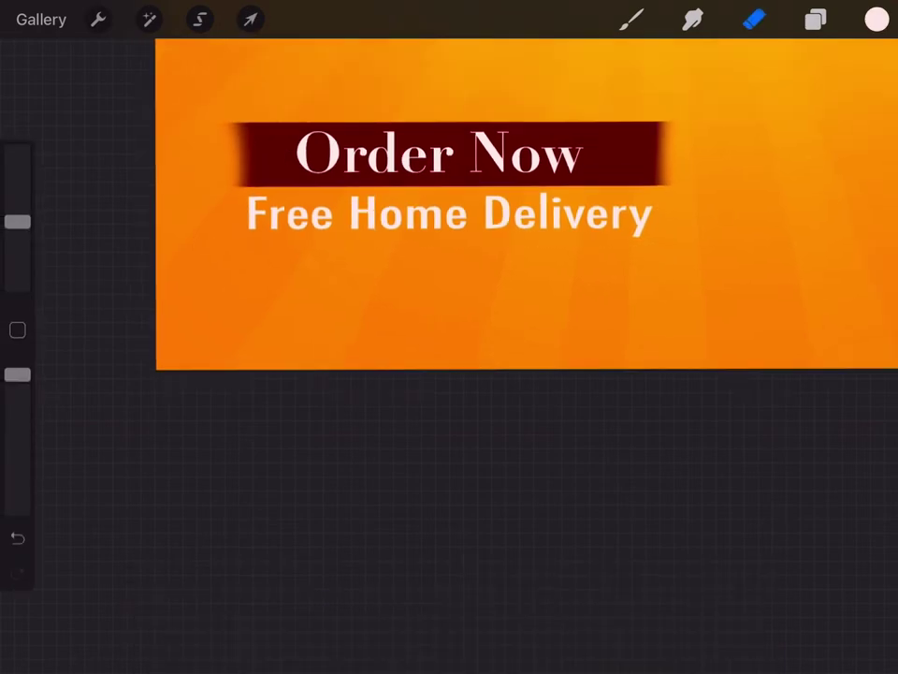
# - Zoom out to see the whole poster and bring up the Add actions menu
pyautogui.scroll(-3, 449, 280)
pyautogui.scroll(-3, 449, 280)
pyautogui.scroll(-2, 449, 308)
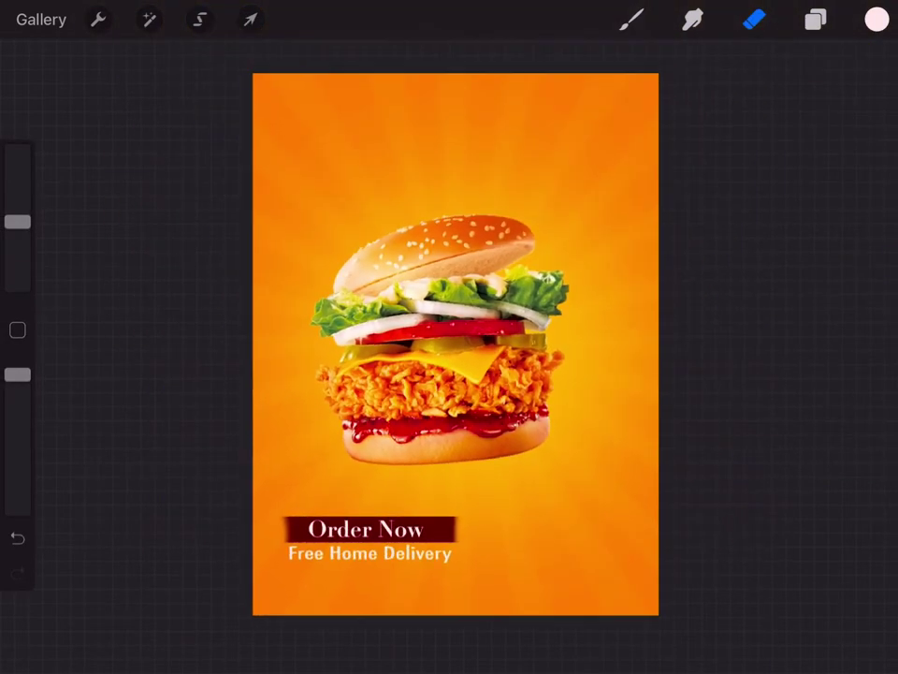
pyautogui.scroll(2, 449, 327)
pyautogui.scroll(1, 449, 327)
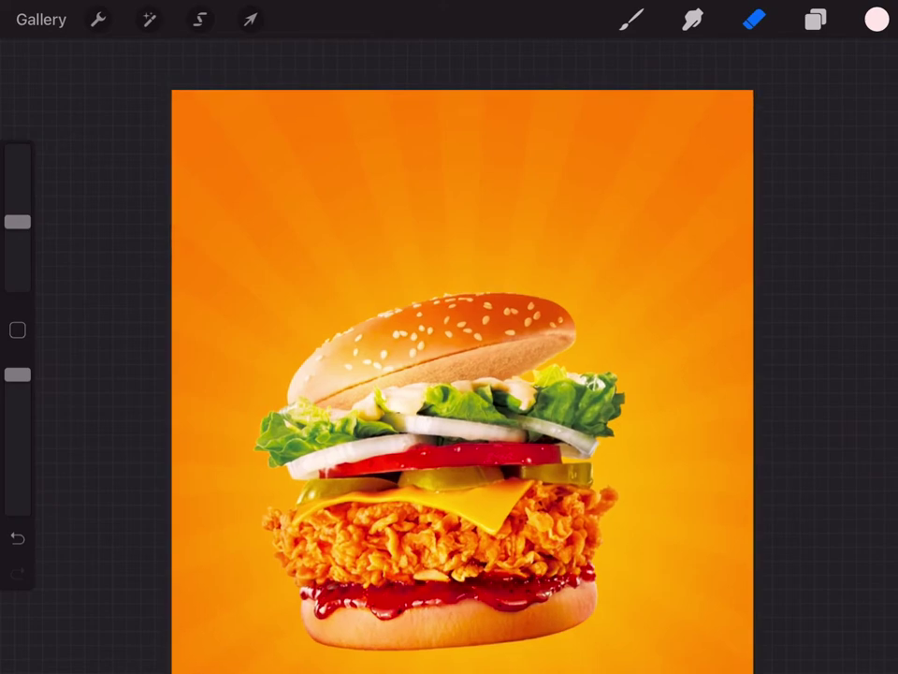
pyautogui.click(98, 19)
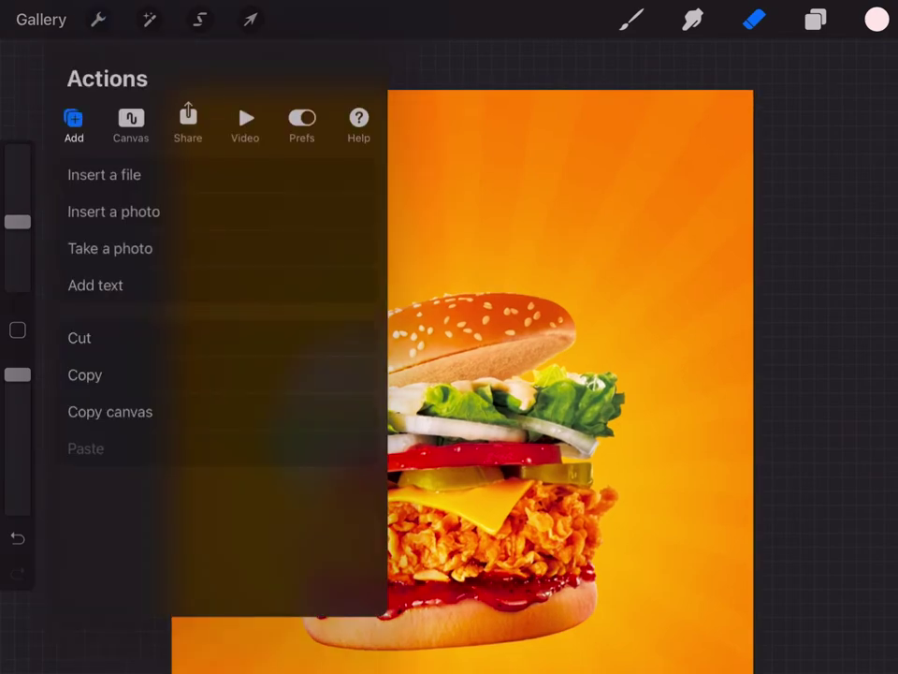
# - Add a new text box set in the Blackswörd script font
pyautogui.click(96, 284)
pyautogui.click(867, 340)
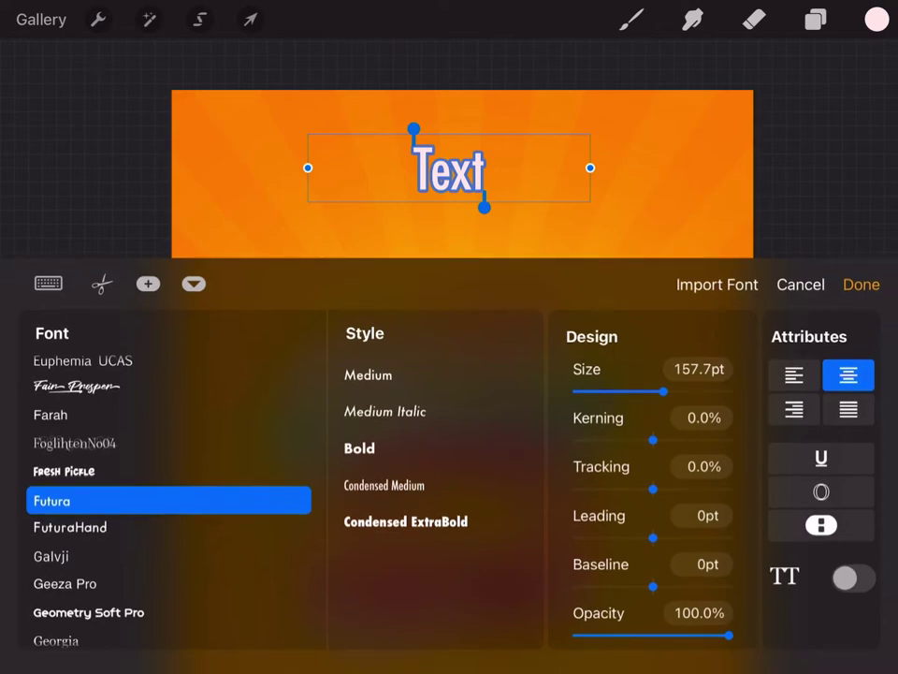
pyautogui.scroll(5, 168, 487)
pyautogui.scroll(3, 169, 486)
pyautogui.scroll(5, 168, 486)
pyautogui.scroll(3, 168, 486)
pyautogui.scroll(-3, 168, 487)
pyautogui.scroll(-2, 168, 486)
pyautogui.scroll(1, 168, 487)
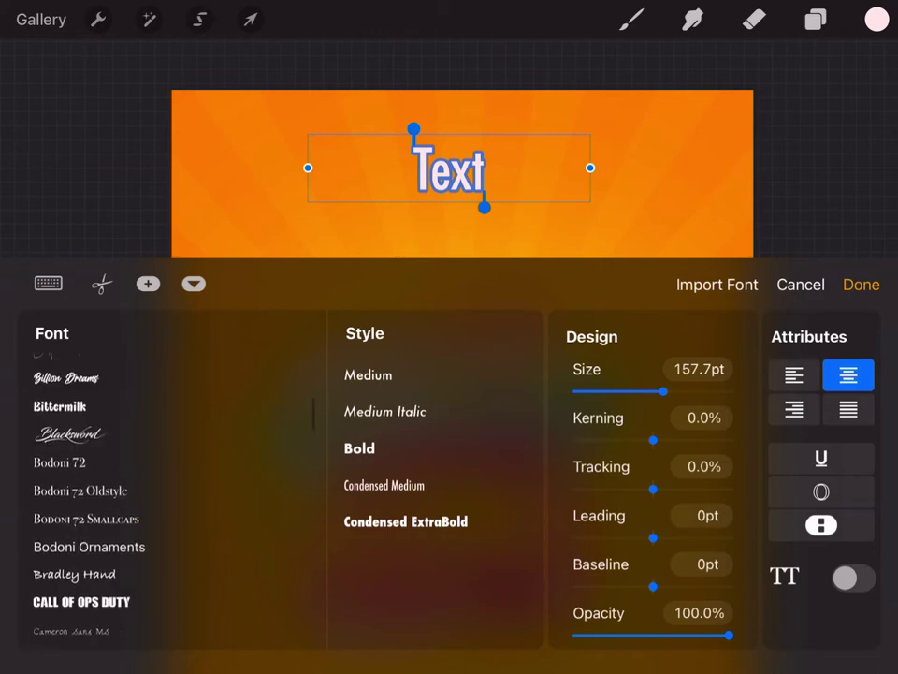
pyautogui.click(70, 434)
pyautogui.scroll(1, 168, 467)
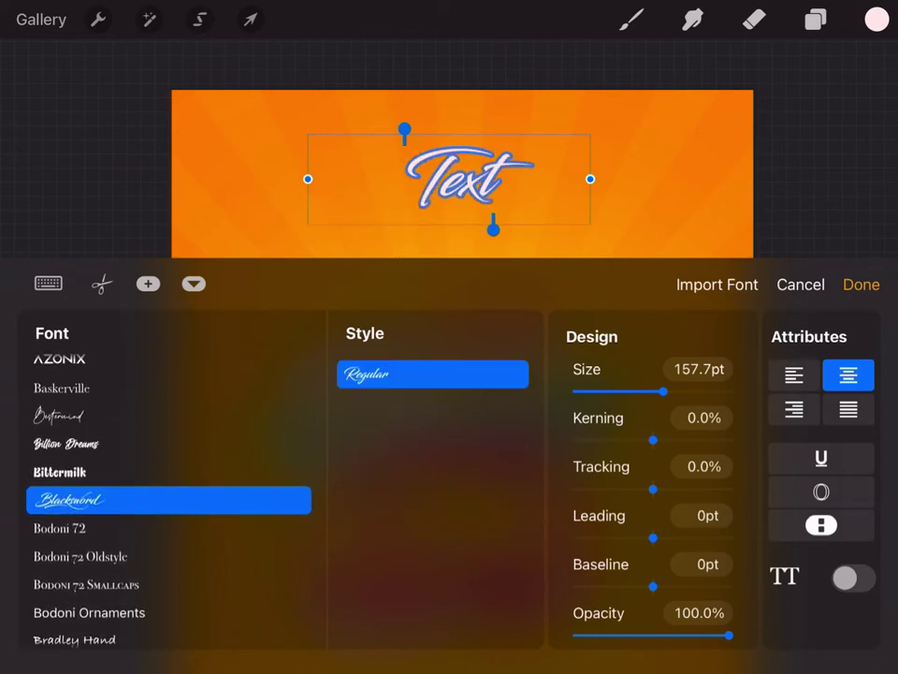
pyautogui.click(48, 283)
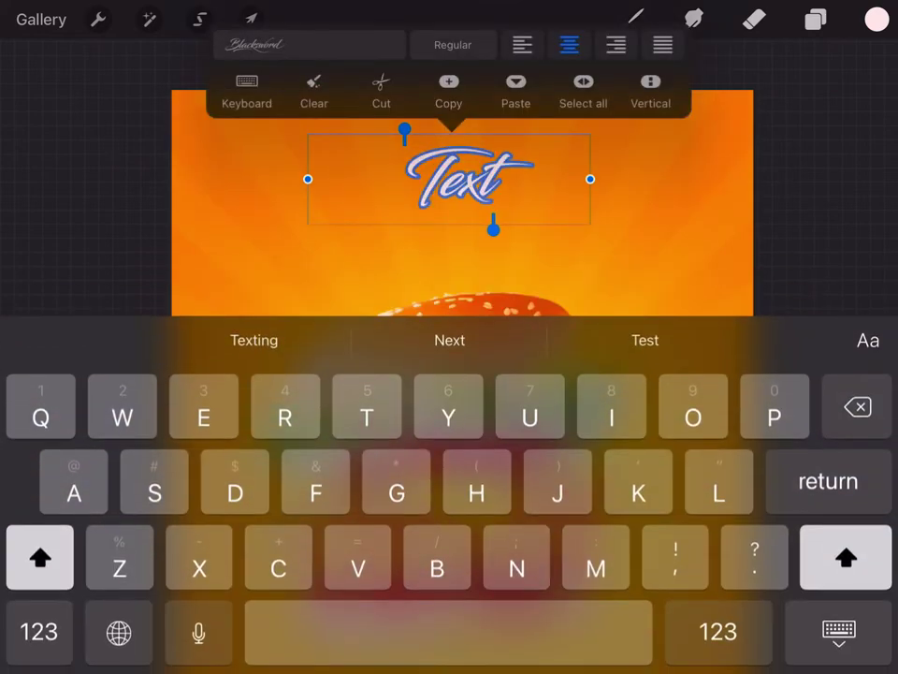
# - Sample the Order Now banner's dark maroon as the colour and resume editing the new text
pyautogui.click(877, 19)
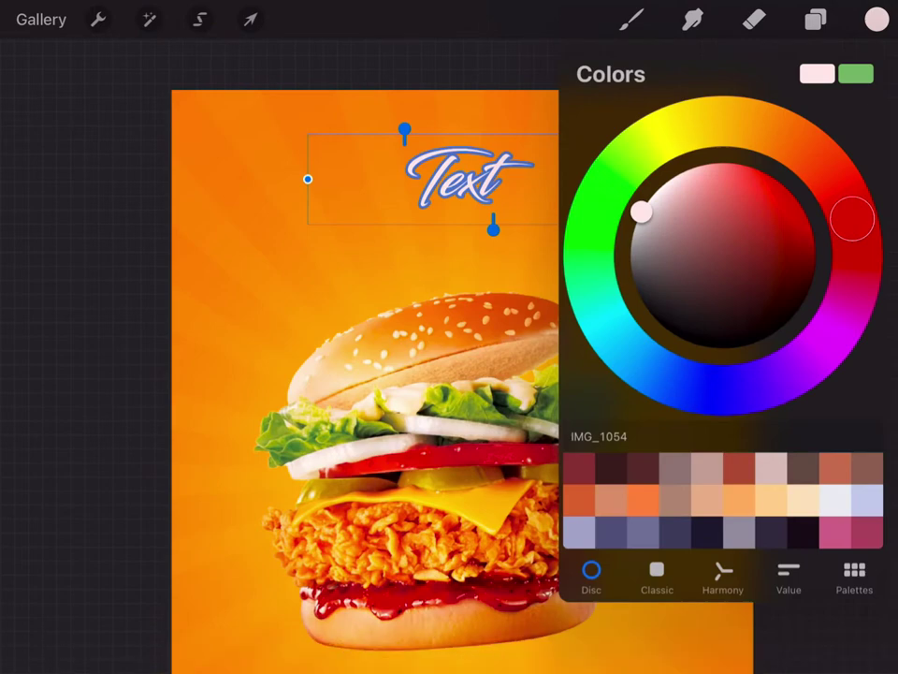
pyautogui.click(877, 19)
pyautogui.click(839, 632)
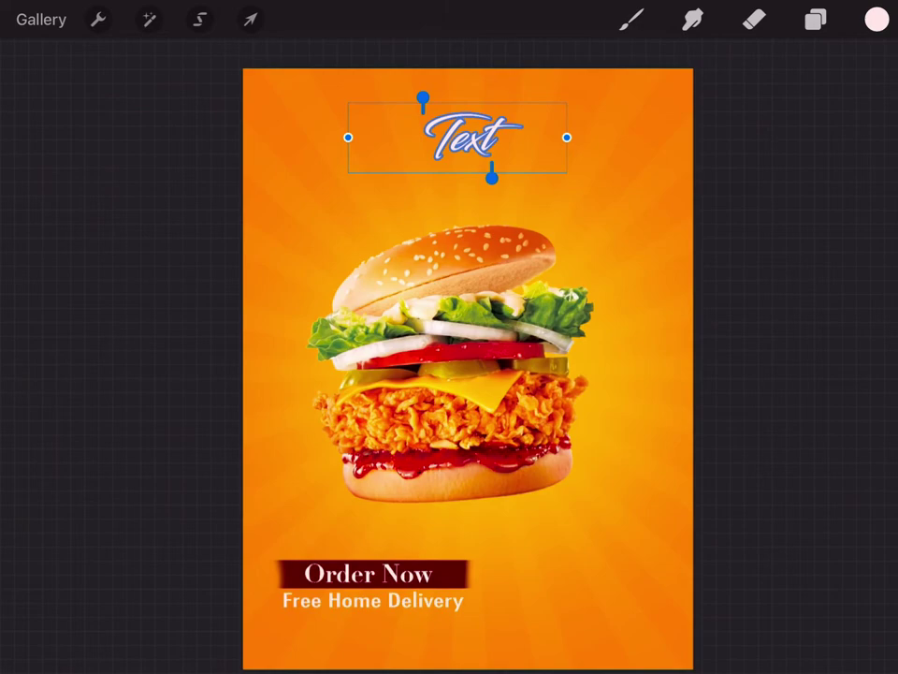
pyautogui.click(446, 540)
pyautogui.scroll(5, 524, 187)
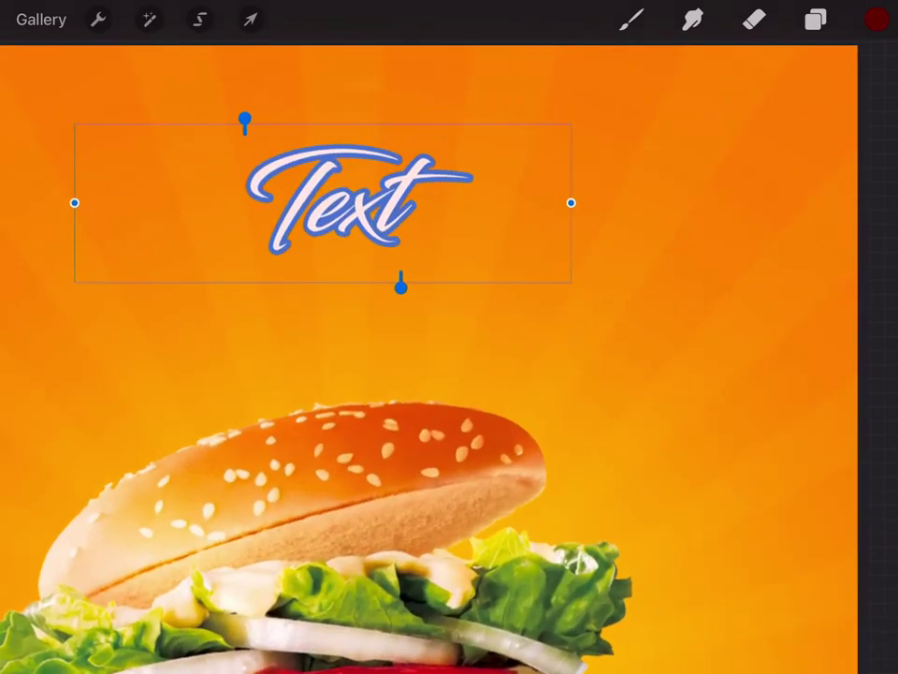
pyautogui.click(631, 19)
pyautogui.doubleClick(358, 196)
# - Replace the placeholder 'Text' with 'Awesome Food', using the Awesome word suggestion
pyautogui.click(527, 178)
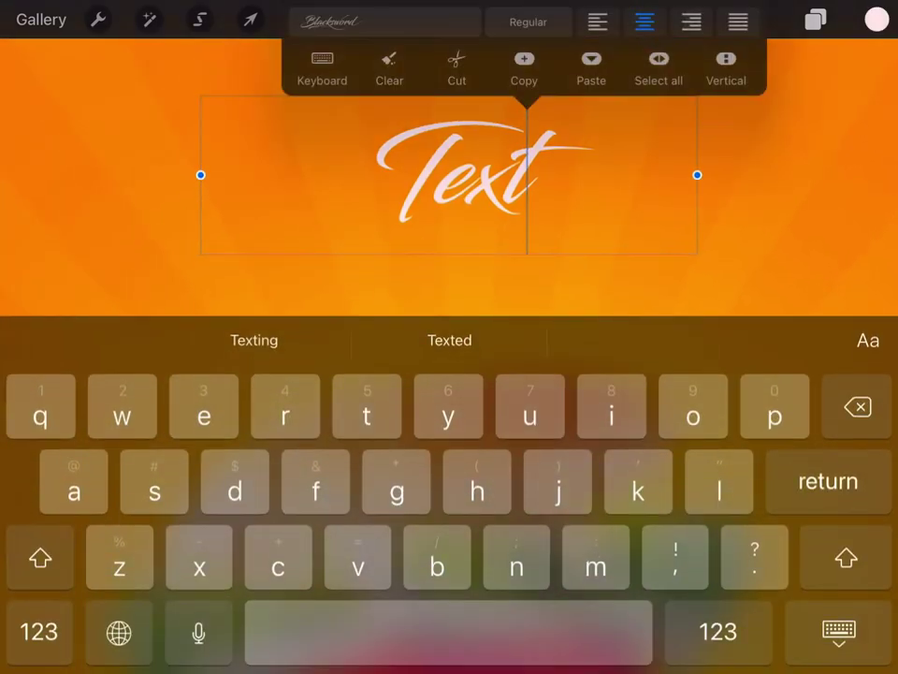
pyautogui.click(659, 70)
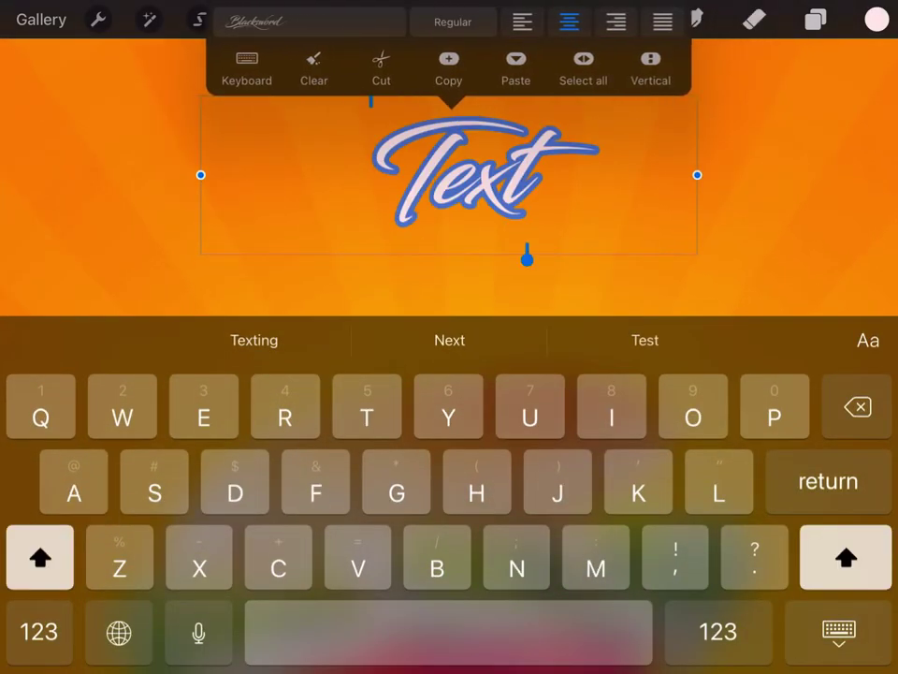
pyautogui.write('Awe')
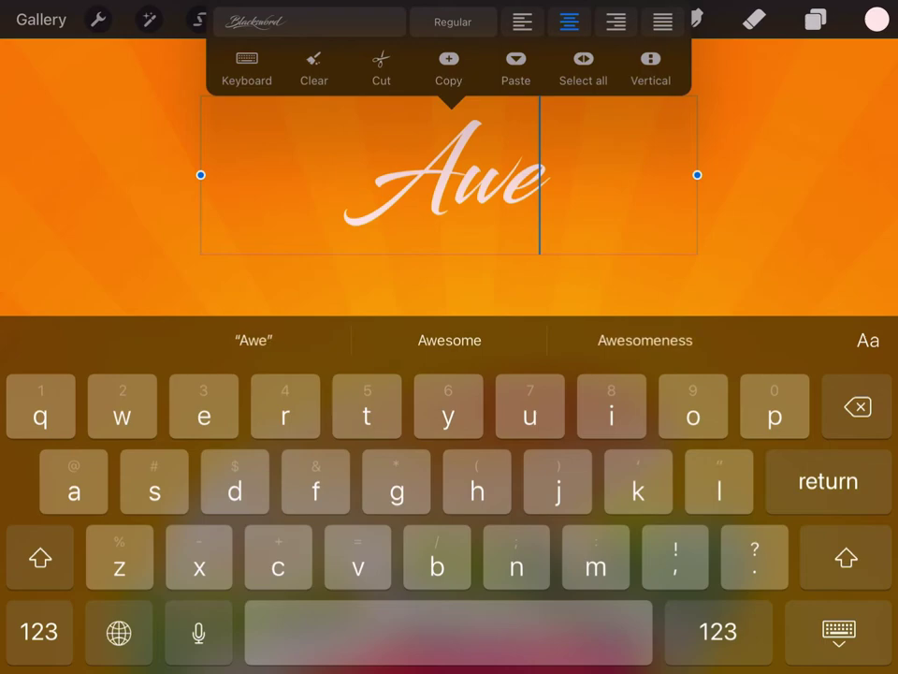
pyautogui.click(449, 340)
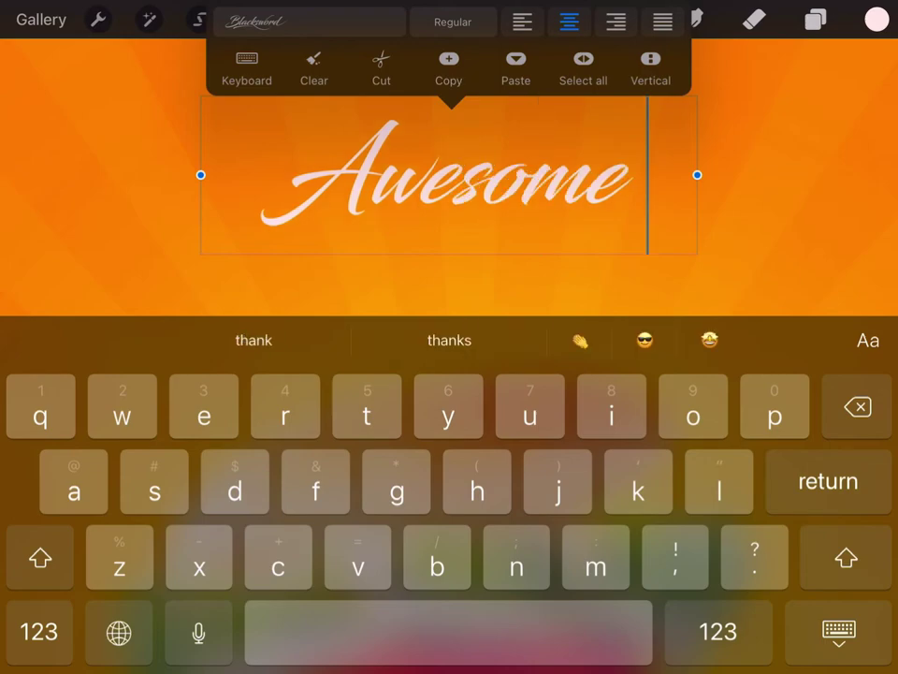
pyautogui.write('Fo')
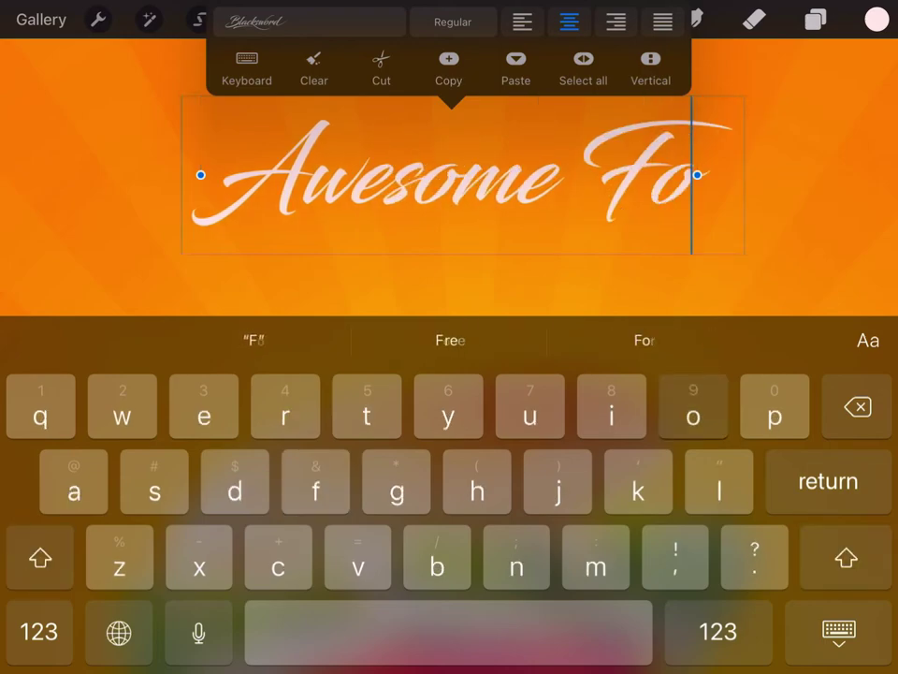
pyautogui.write('od')
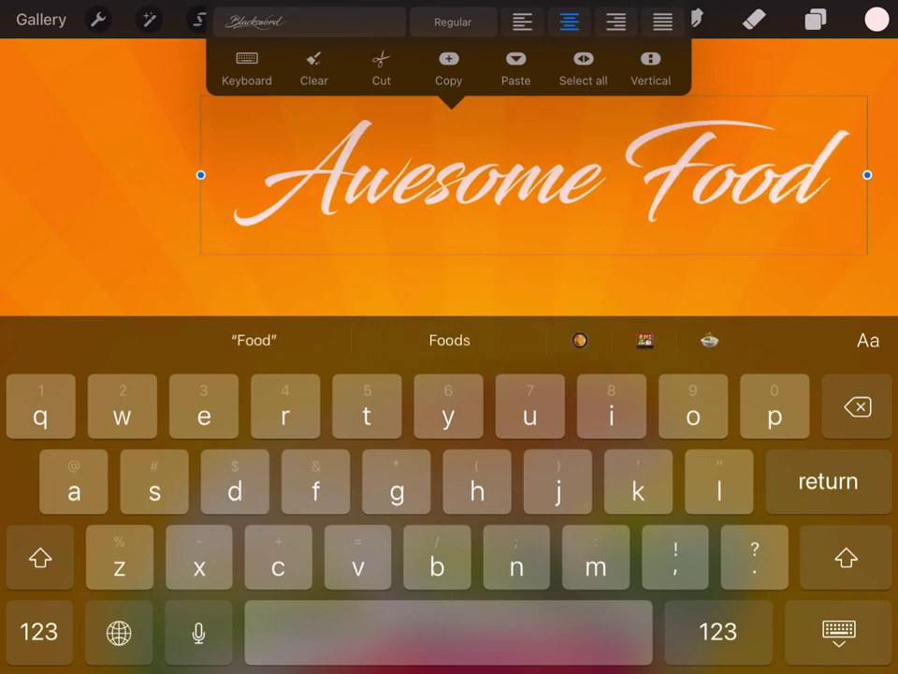
pyautogui.click(839, 631)
pyautogui.scroll(-5, 450, 374)
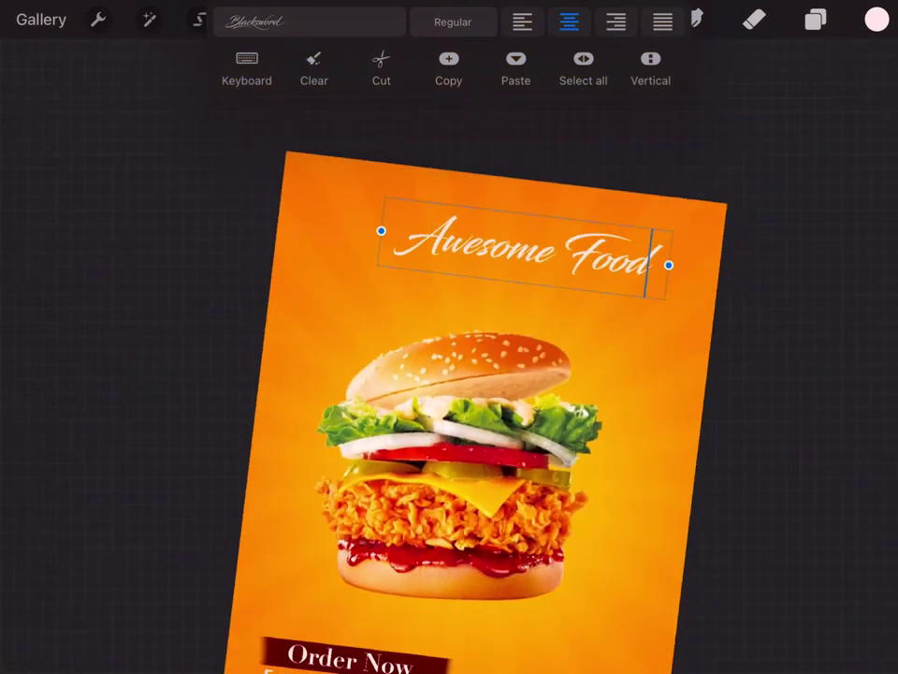
# - Eyedrop the banner's dark red onto the Awesome Food headline, then exit text editing
pyautogui.click(583, 70)
pyautogui.click(877, 19)
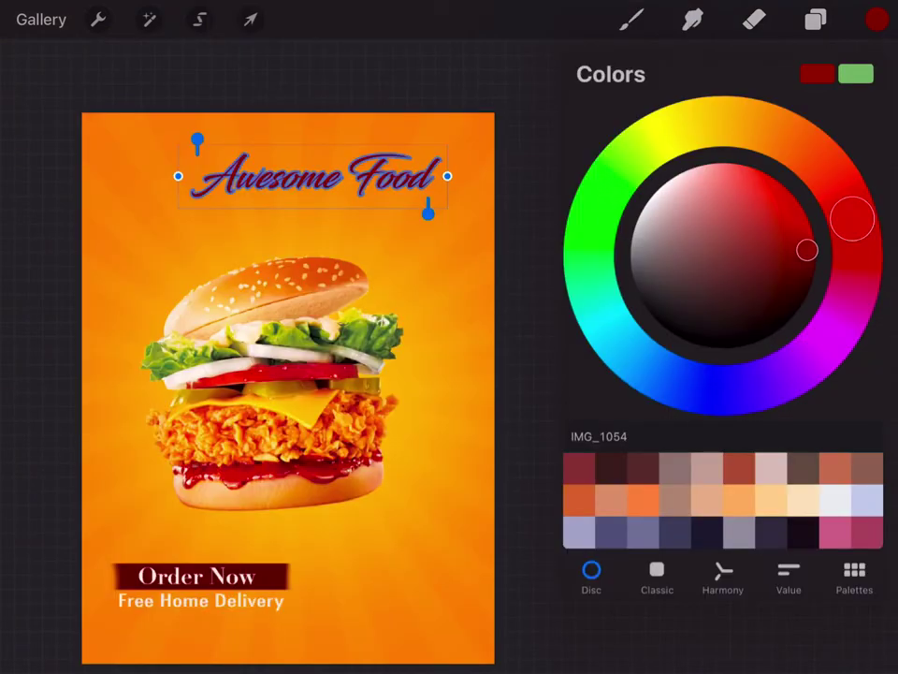
pyautogui.click(262, 566)
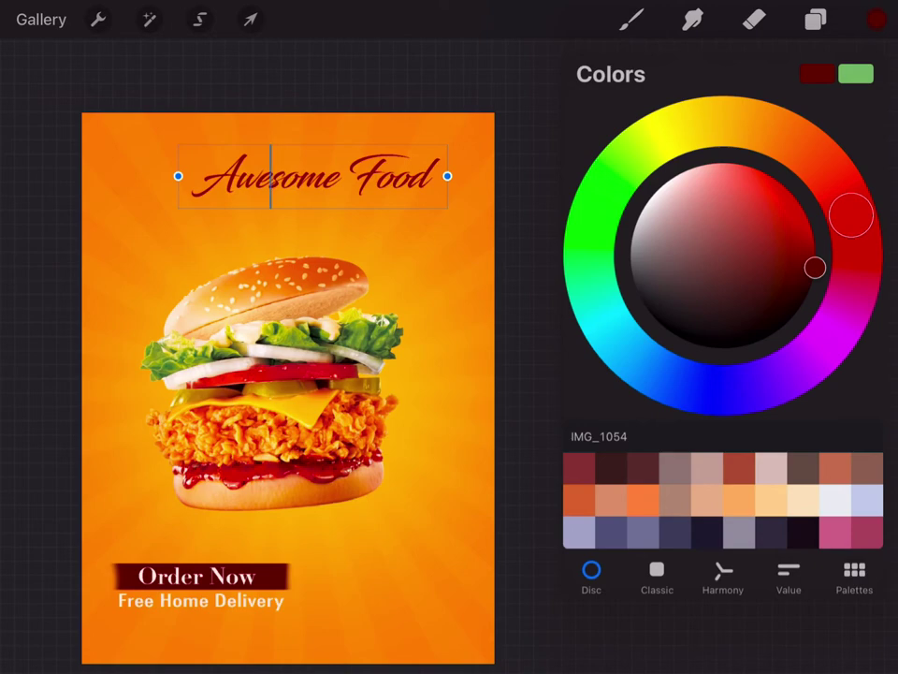
pyautogui.click(877, 19)
pyautogui.click(838, 632)
pyautogui.click(251, 19)
pyautogui.click(632, 18)
pyautogui.moveTo(288, 388); pyautogui.dragTo(450, 333)
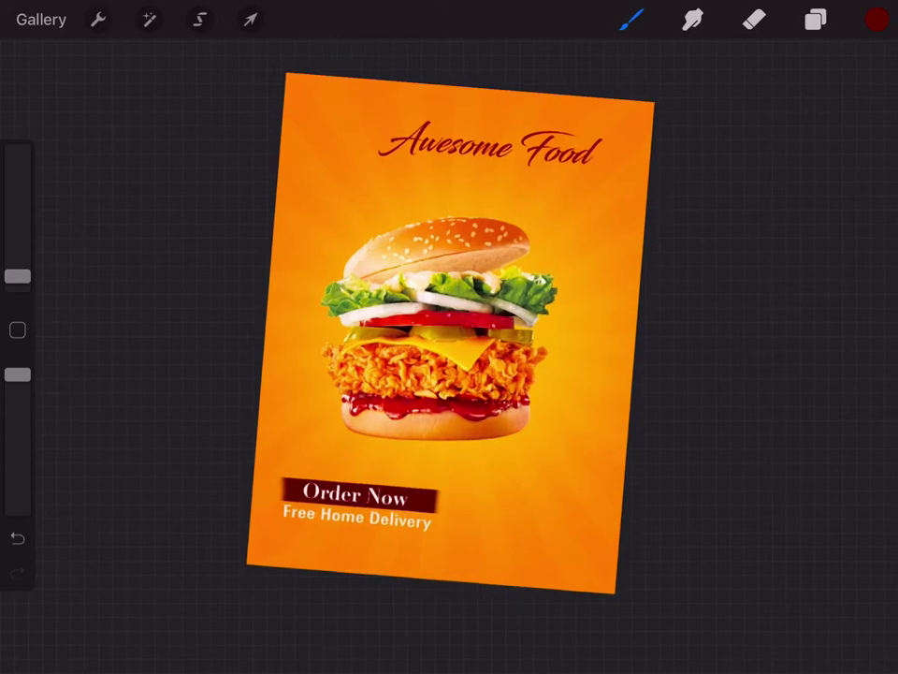
# - Scale the Awesome Food headline and centre it above the burger
pyautogui.click(251, 19)
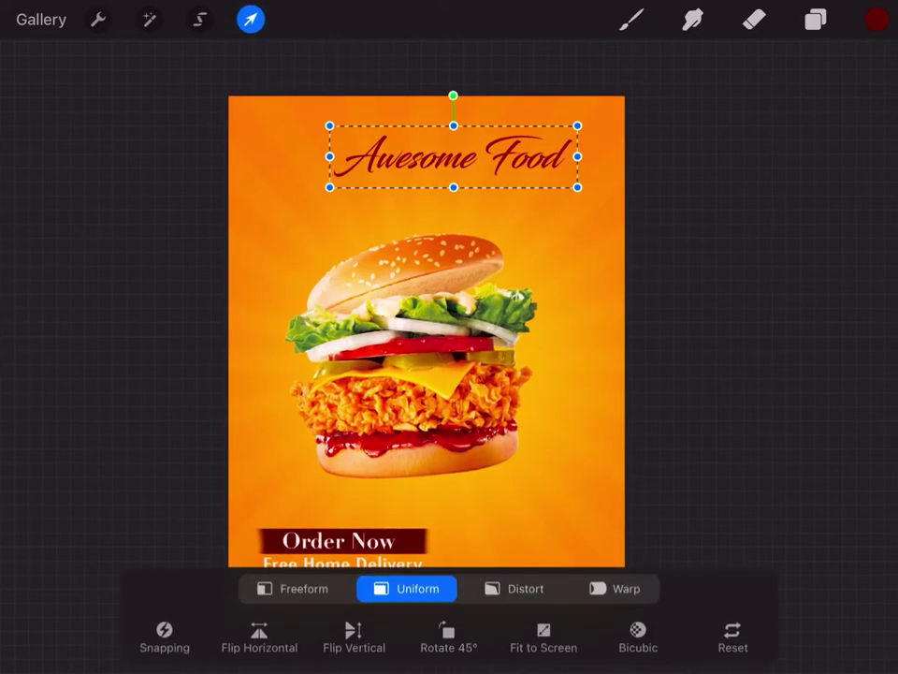
pyautogui.moveTo(329, 188); pyautogui.dragTo(278, 199)
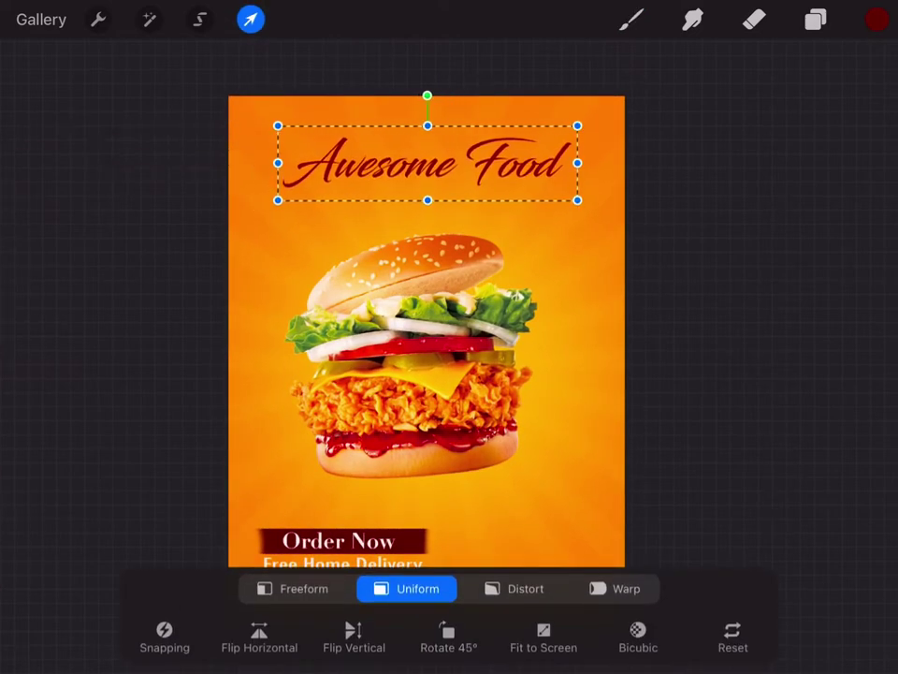
pyautogui.moveTo(577, 199); pyautogui.dragTo(507, 182)
pyautogui.moveTo(391, 153); pyautogui.dragTo(420, 155)
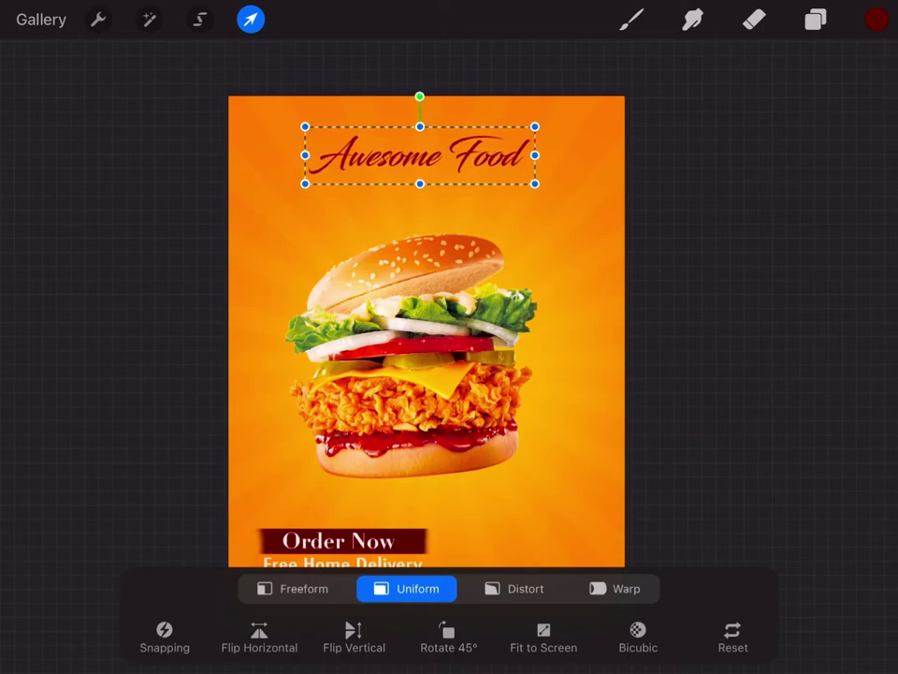
pyautogui.click(632, 18)
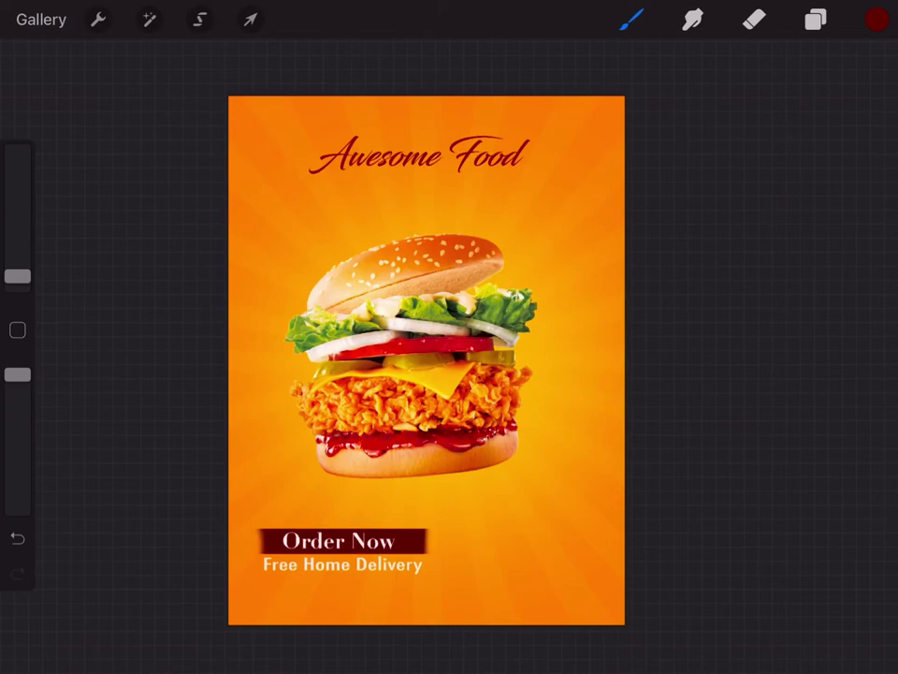
# - Pick a light pink as the active painting colour
pyautogui.click(199, 19)
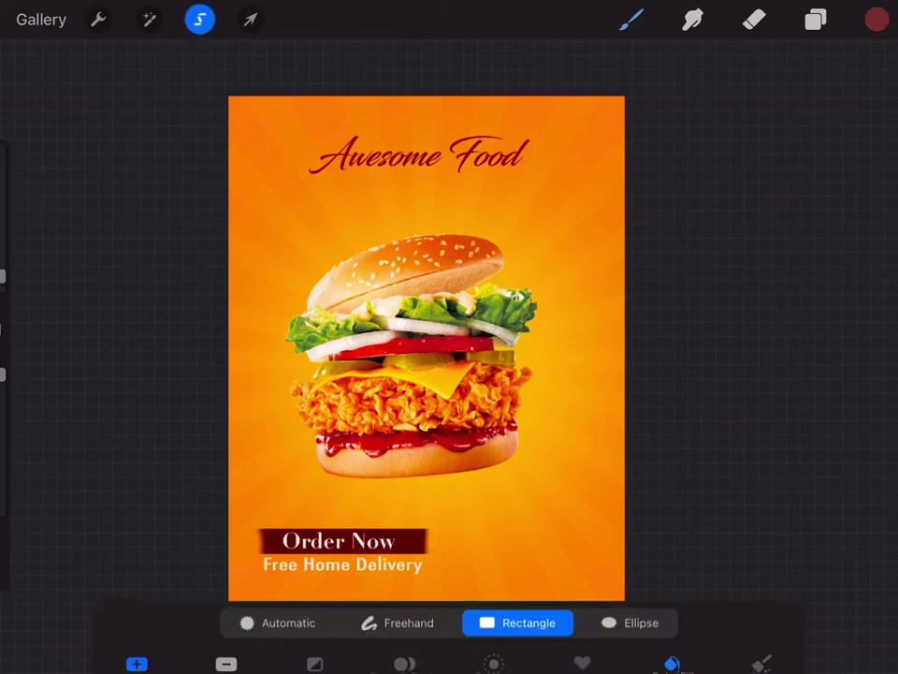
pyautogui.click(877, 19)
pyautogui.moveTo(814, 266); pyautogui.dragTo(673, 178)
pyautogui.click(877, 19)
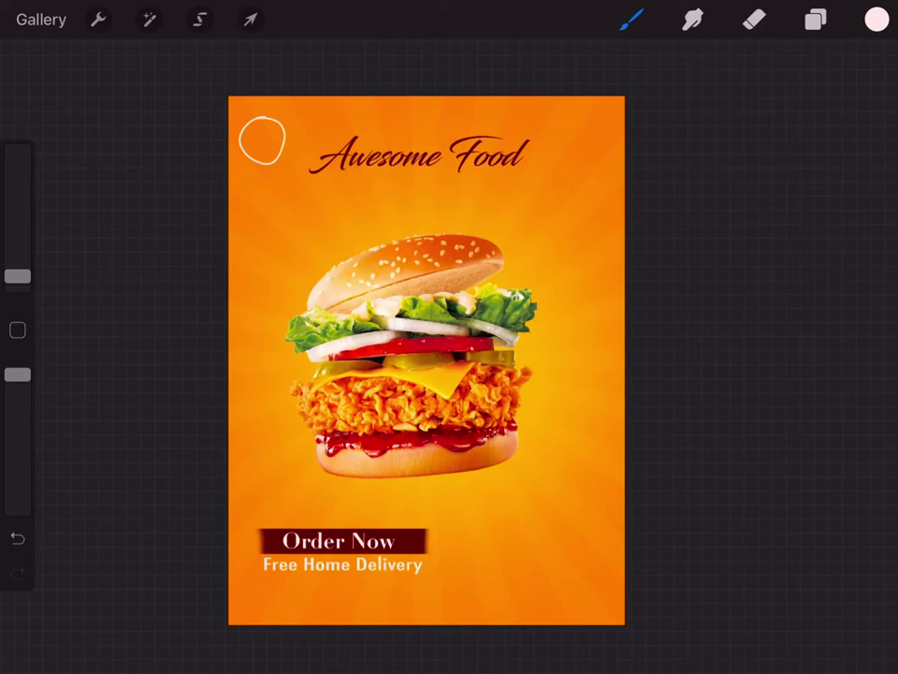
# - Snap the sketched outline into a perfect circle and fill it with pale pink
pyautogui.click(451, 51)
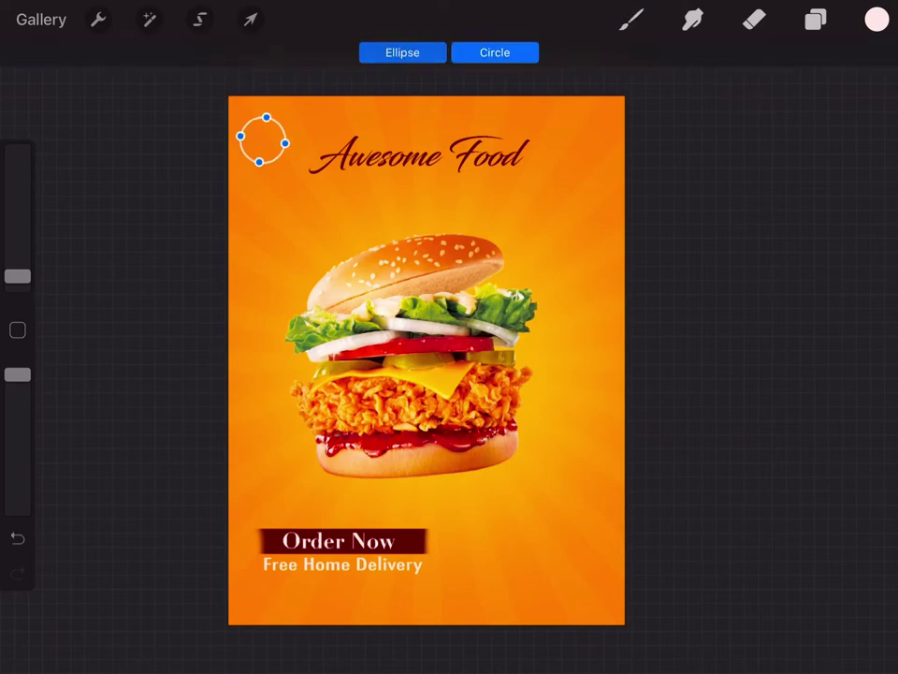
pyautogui.moveTo(877, 19)
pyautogui.mouseDown()
pyautogui.moveTo(513, 72)
pyautogui.moveTo(263, 141)
pyautogui.mouseUp()
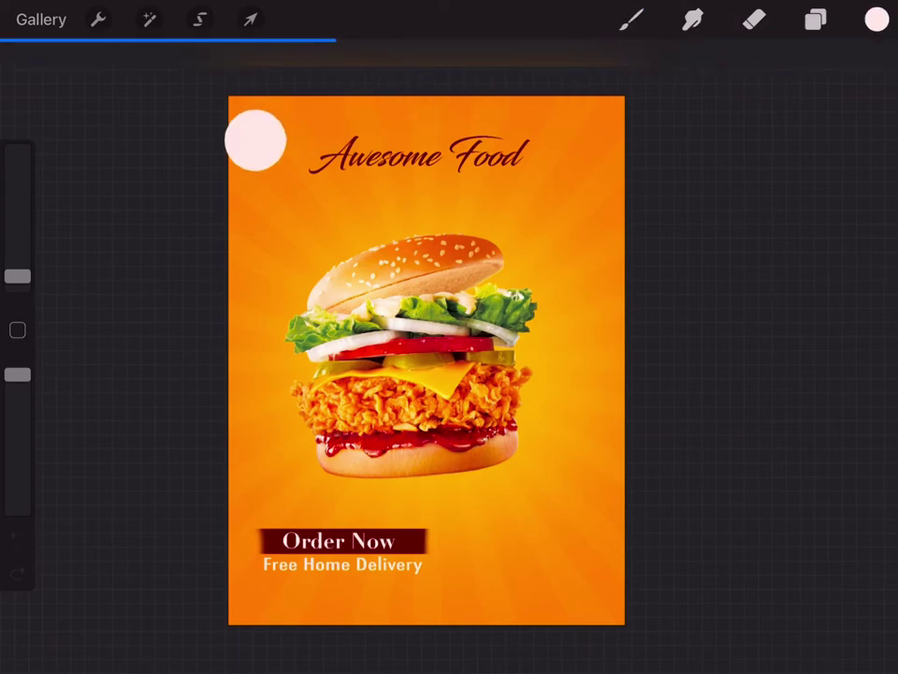
pyautogui.scroll(3, 249, 114)
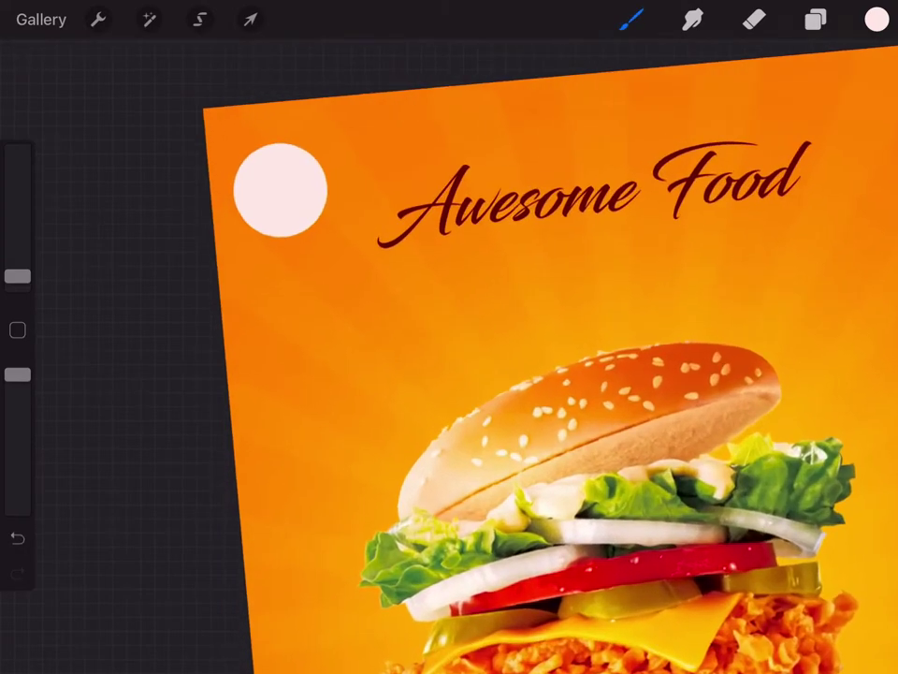
pyautogui.scroll(3, 250, 114)
pyautogui.scroll(2, 250, 114)
pyautogui.scroll(1, 250, 115)
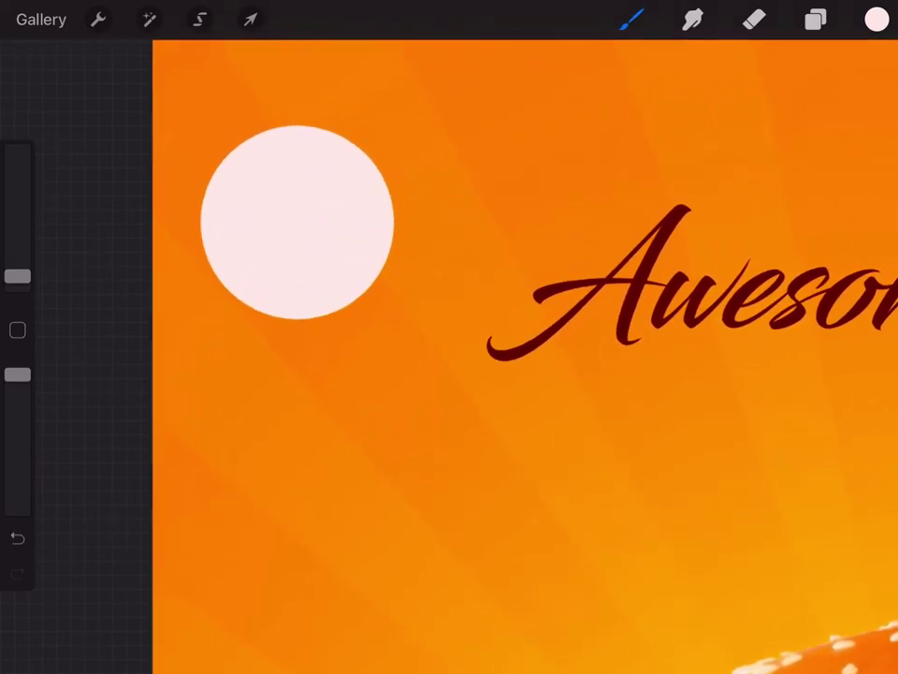
# - Draw a rectangular selection over the pink circle's lower half
pyautogui.click(199, 19)
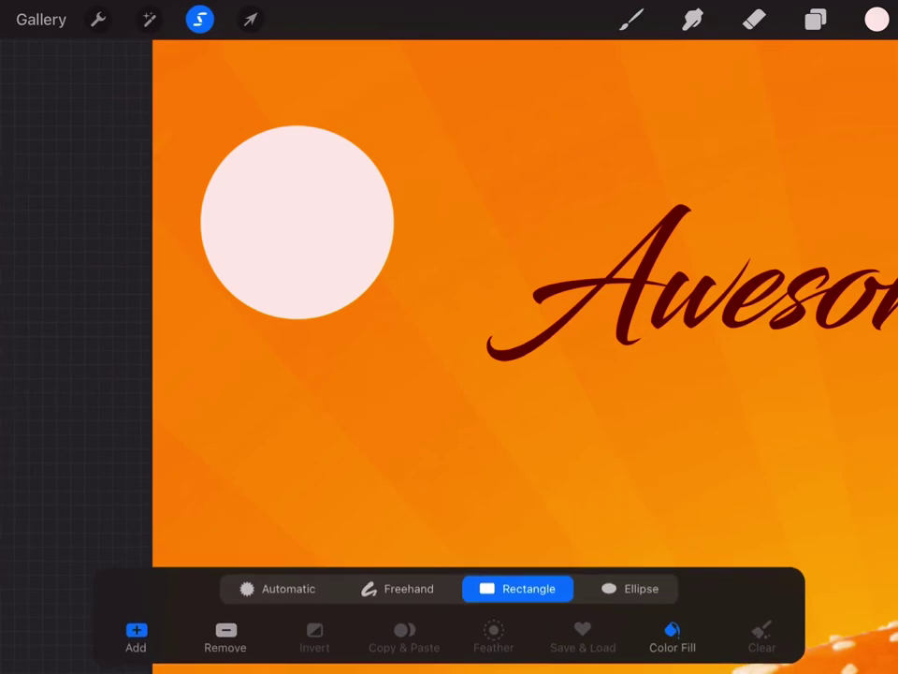
pyautogui.click(225, 636)
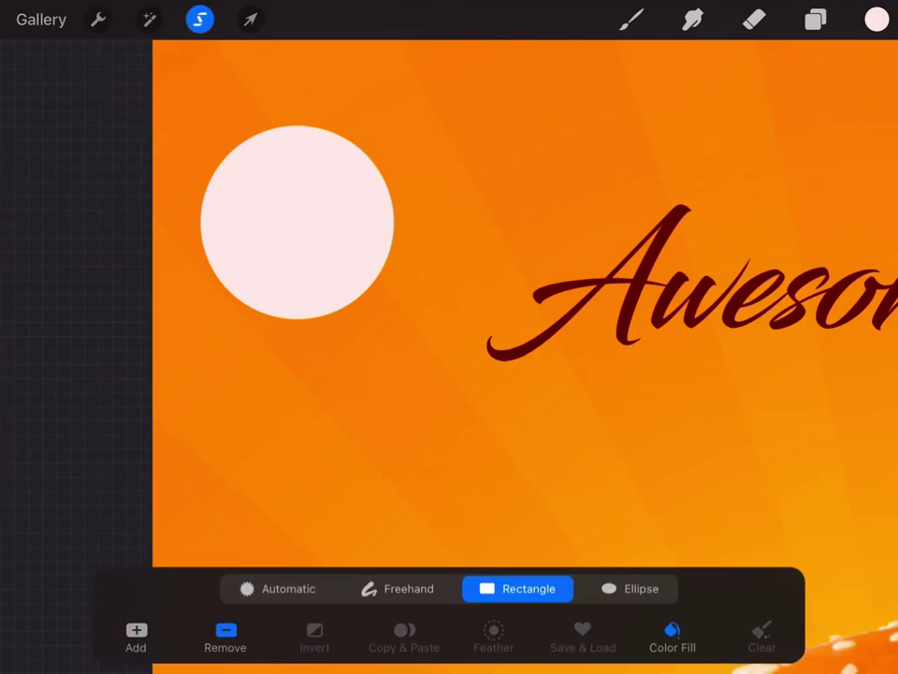
pyautogui.click(136, 636)
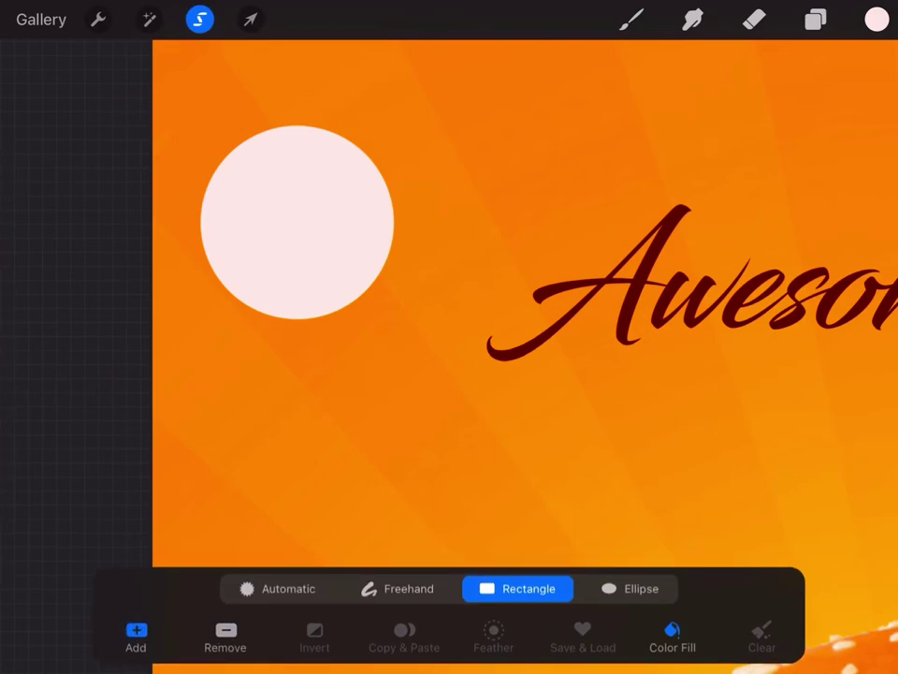
pyautogui.moveTo(236, 473); pyautogui.dragTo(303, 472)
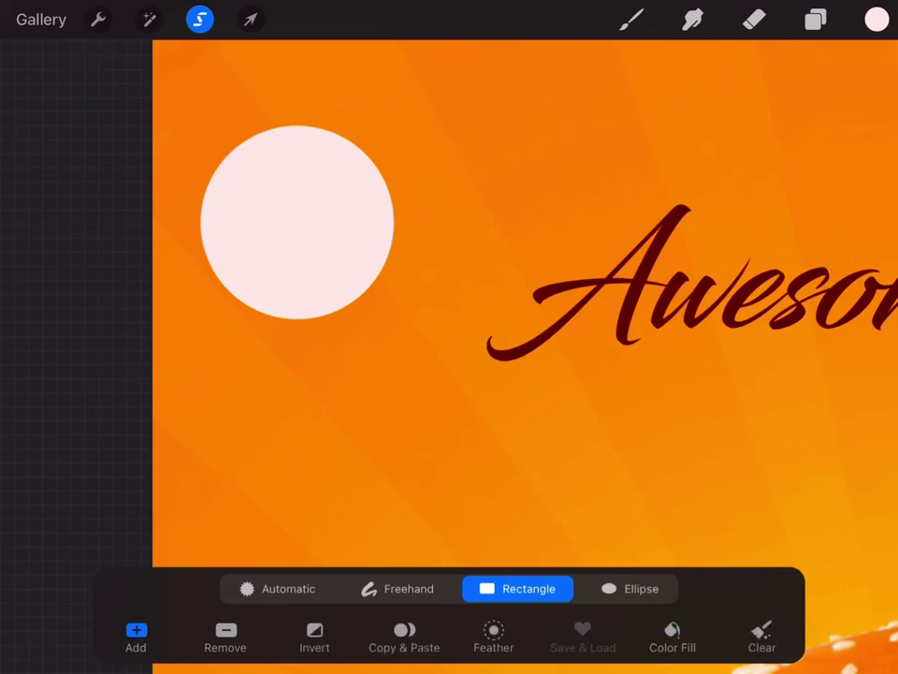
pyautogui.moveTo(181, 220)
pyautogui.mouseDown()
pyautogui.moveTo(311, 265)
pyautogui.moveTo(417, 281)
pyautogui.moveTo(428, 333)
pyautogui.mouseUp()
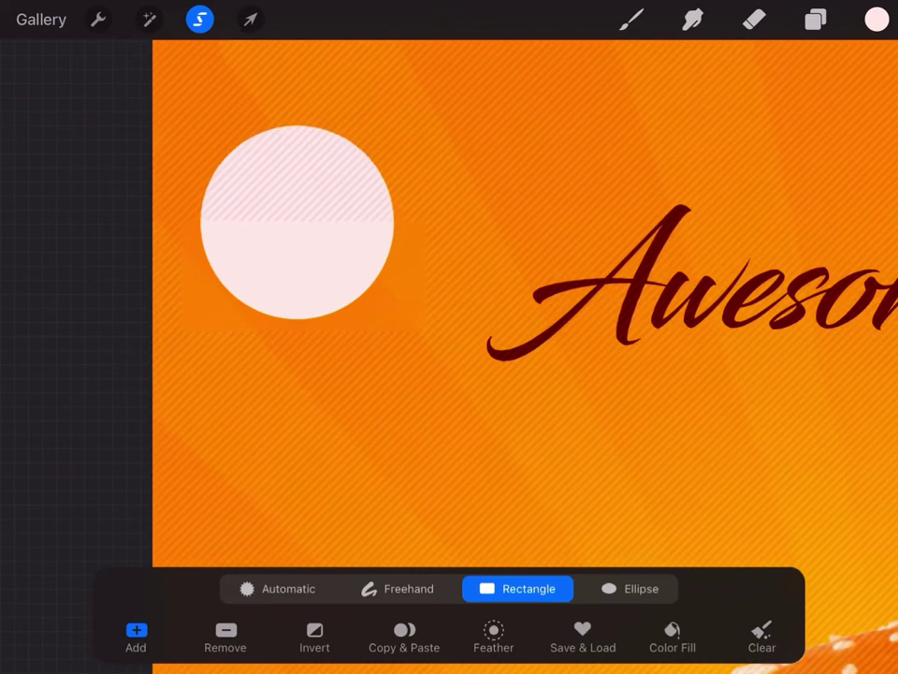
# - Erase the selected lower half to leave a semicircle, deselect, and add a new text box
pyautogui.click(754, 19)
pyautogui.moveTo(215, 262); pyautogui.dragTo(384, 280)
pyautogui.moveTo(204, 230); pyautogui.dragTo(309, 286)
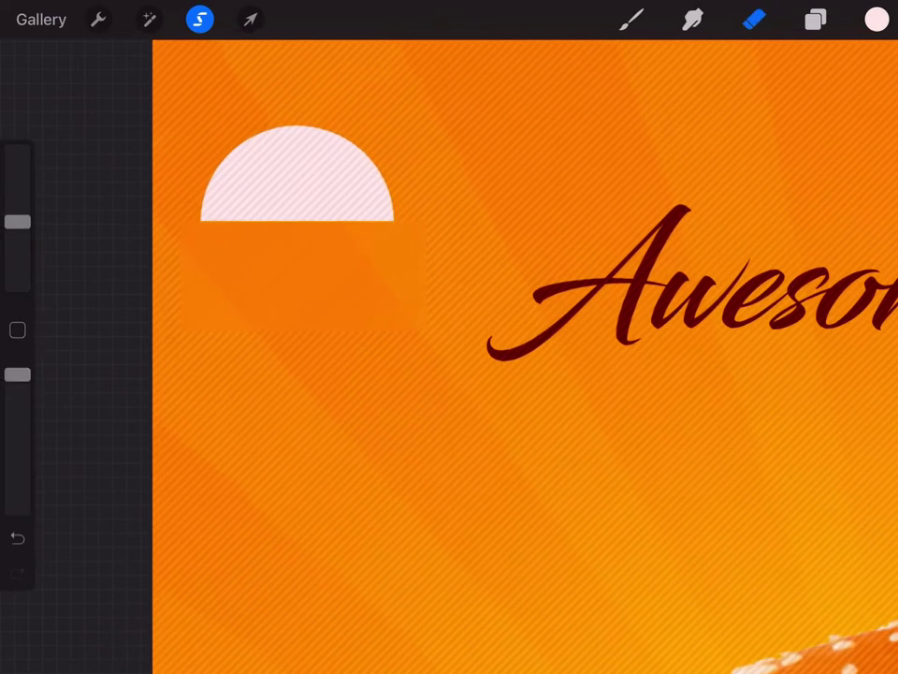
pyautogui.click(200, 18)
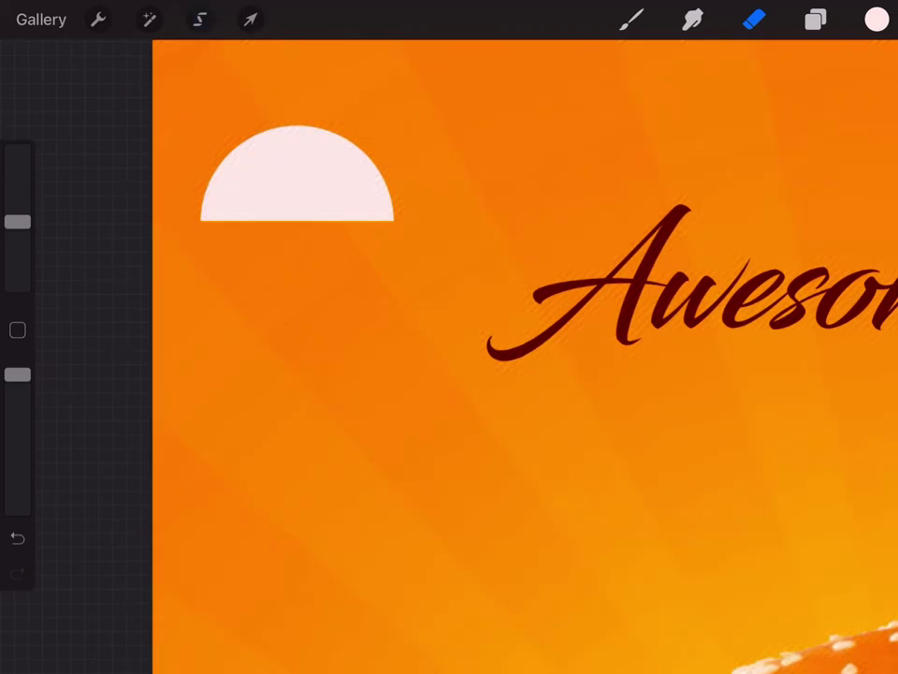
pyautogui.click(97, 19)
pyautogui.click(95, 284)
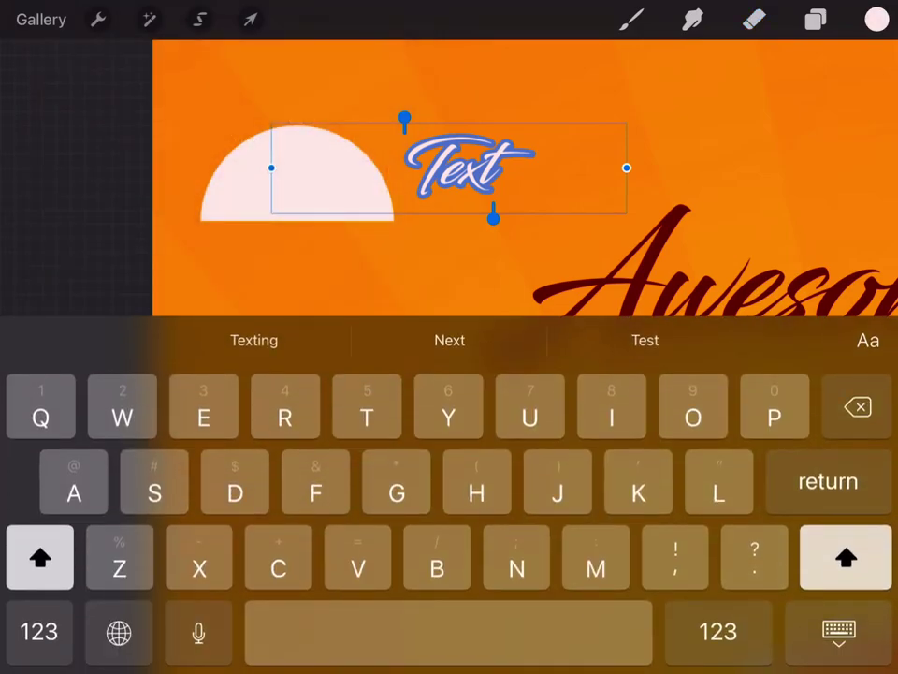
# - Set the new text's font to Insaniburger With Cheese
pyautogui.click(869, 339)
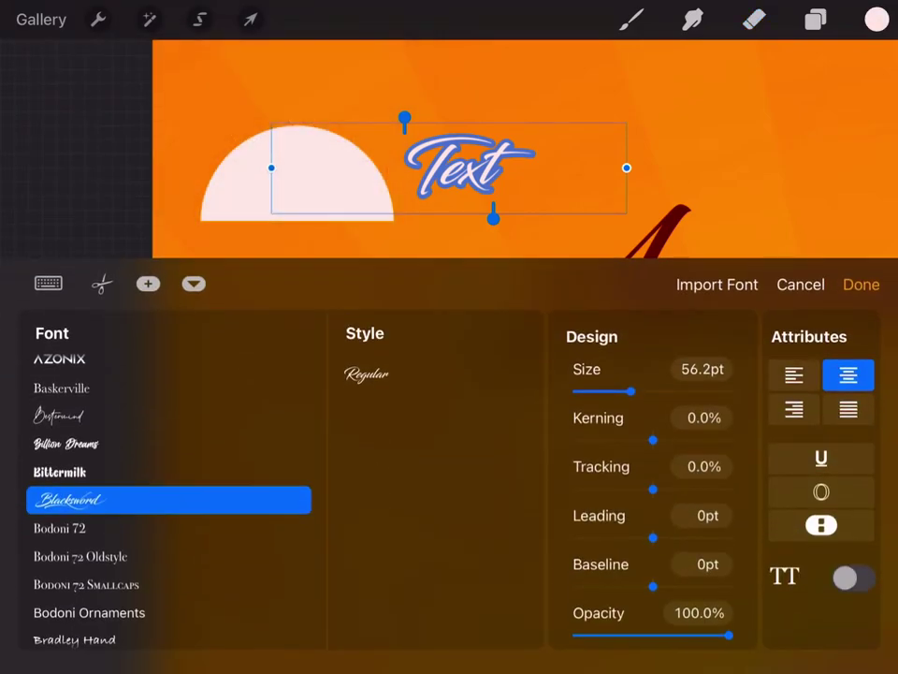
pyautogui.scroll(3, 168, 496)
pyautogui.scroll(3, 169, 487)
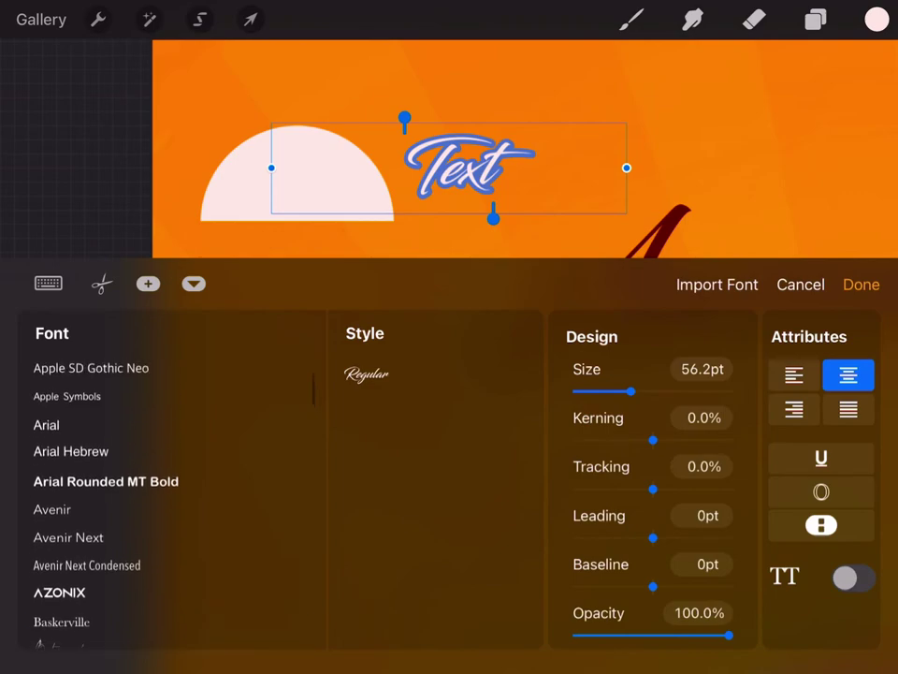
pyautogui.scroll(5, 168, 487)
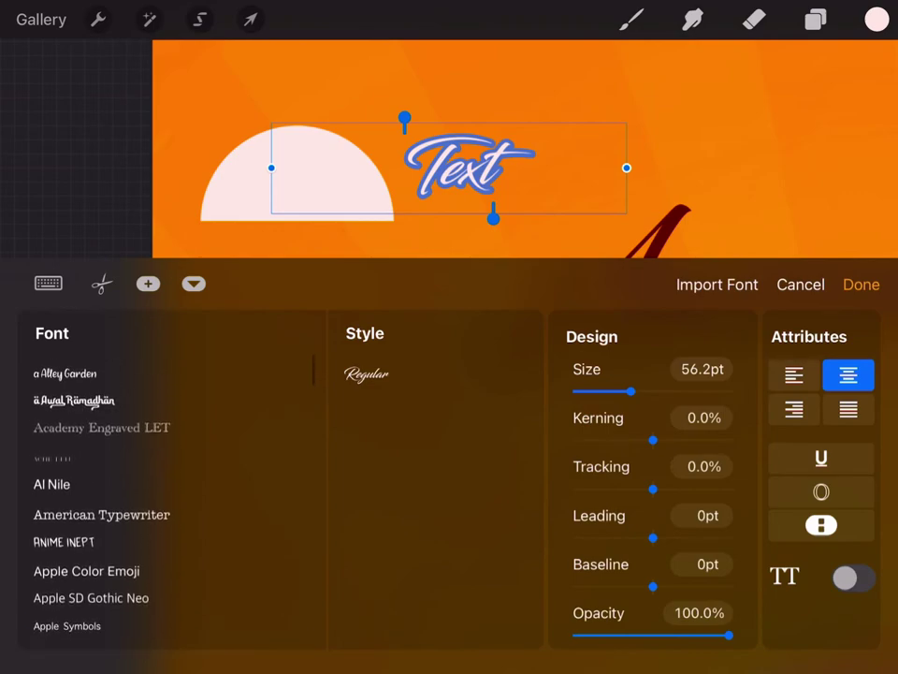
pyautogui.scroll(-1, 168, 496)
pyautogui.scroll(-10, 168, 487)
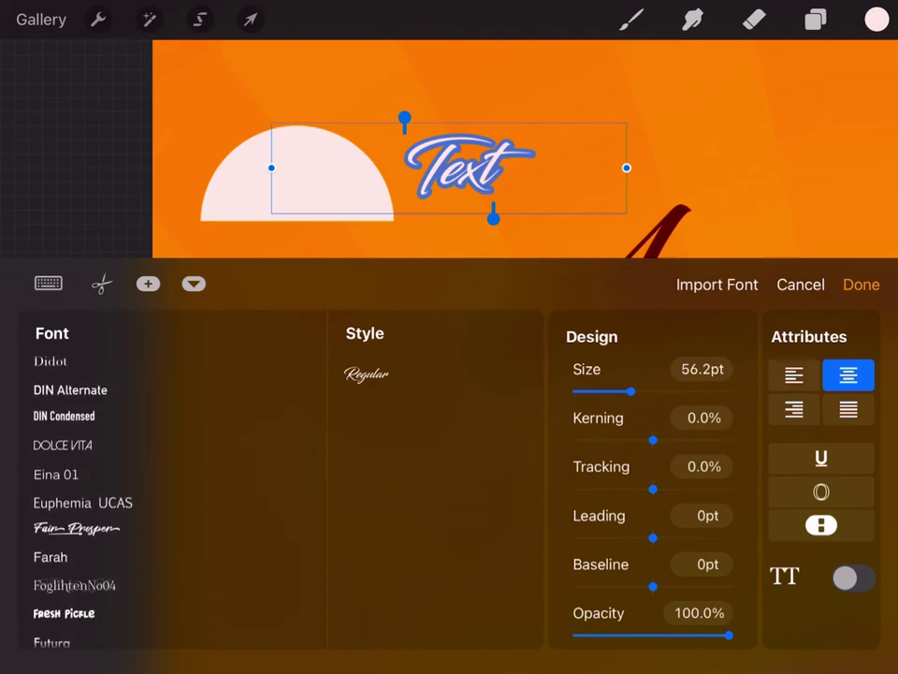
pyautogui.scroll(-5, 168, 487)
pyautogui.scroll(-3, 168, 486)
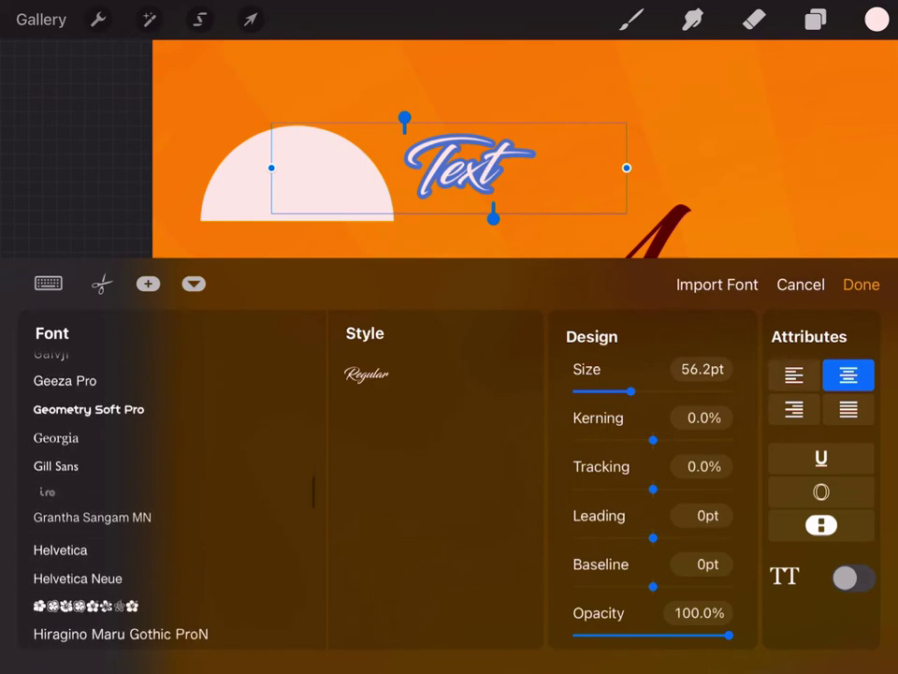
pyautogui.scroll(-5, 169, 486)
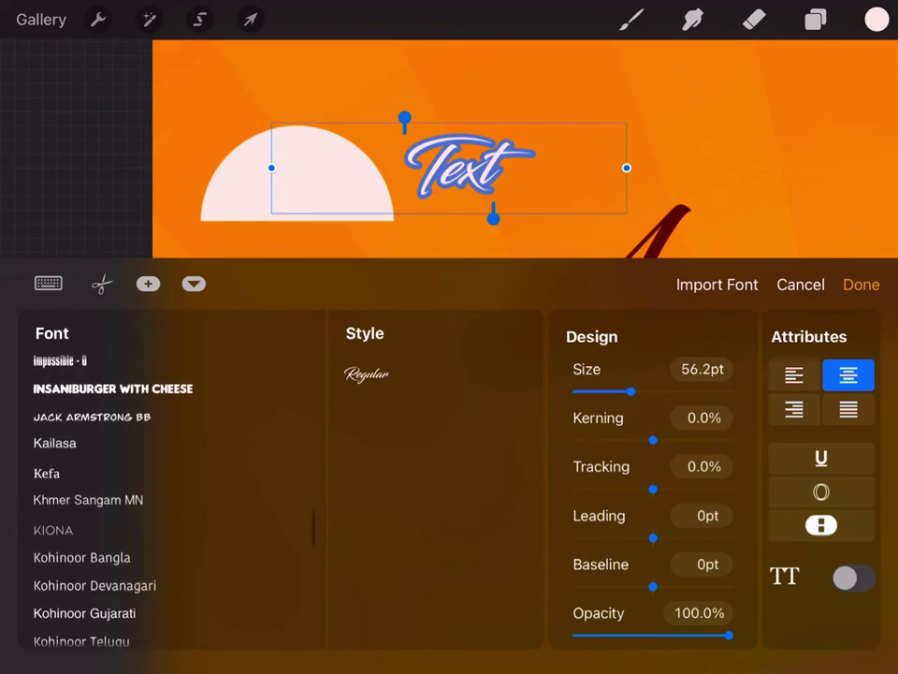
pyautogui.click(113, 387)
# - Type 'LOGO' and 'Here' on two separate lines
pyautogui.click(48, 283)
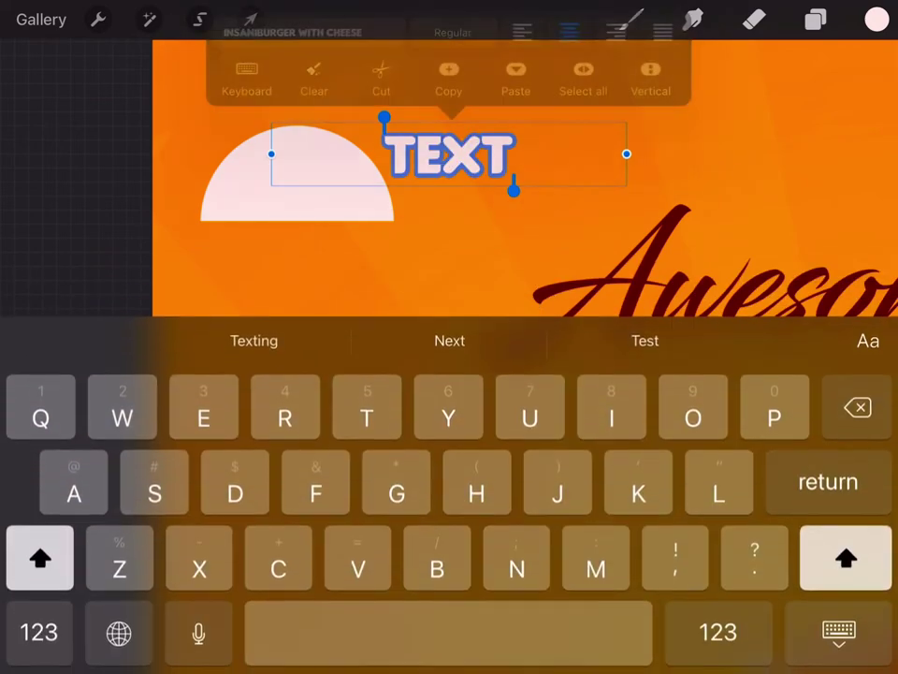
pyautogui.write('LO')
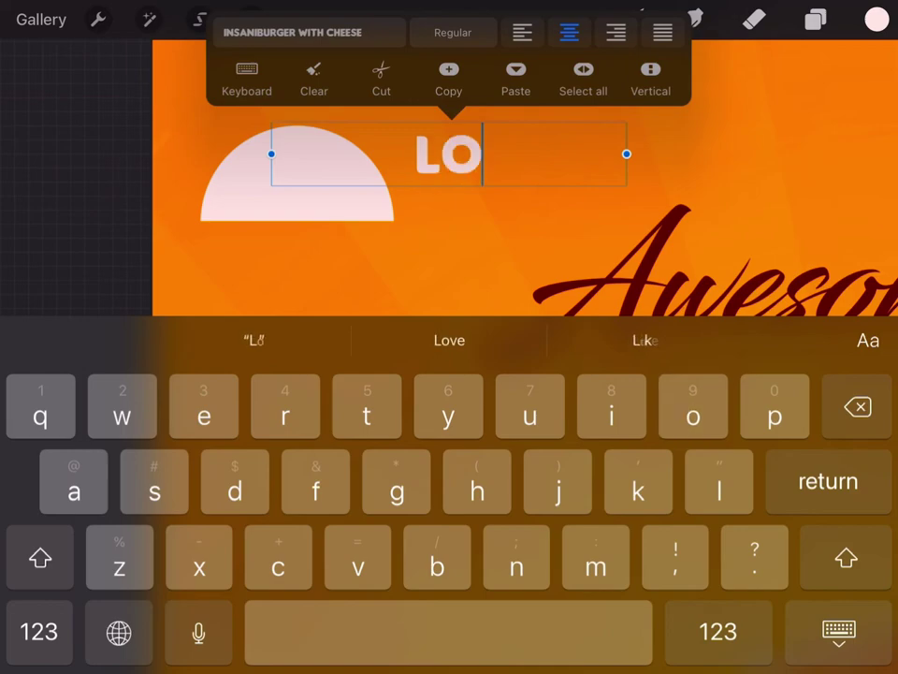
pyautogui.write('GO')
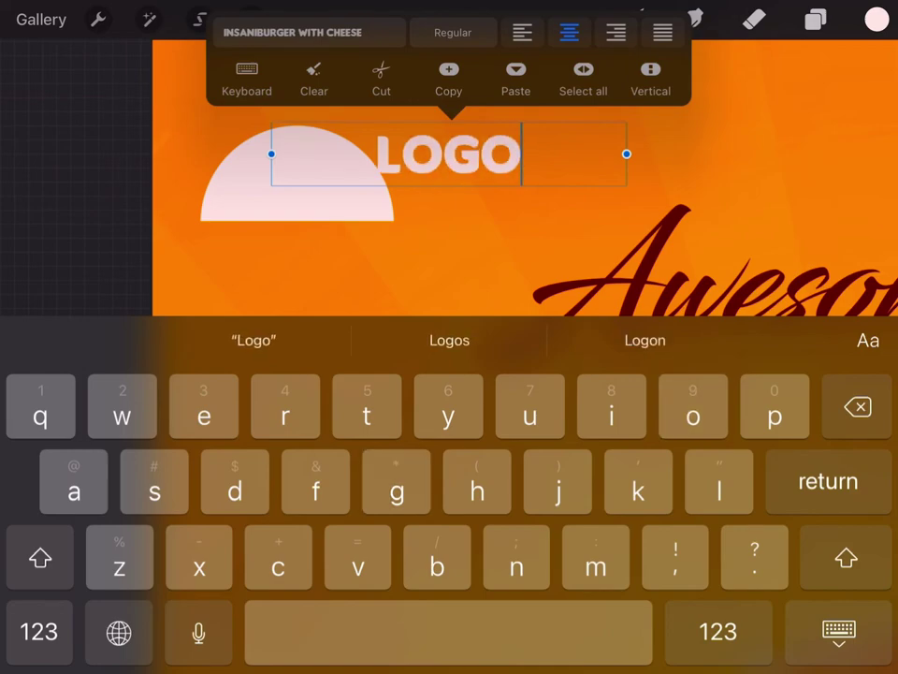
pyautogui.press('Return')
pyautogui.write('Here')
pyautogui.click(838, 632)
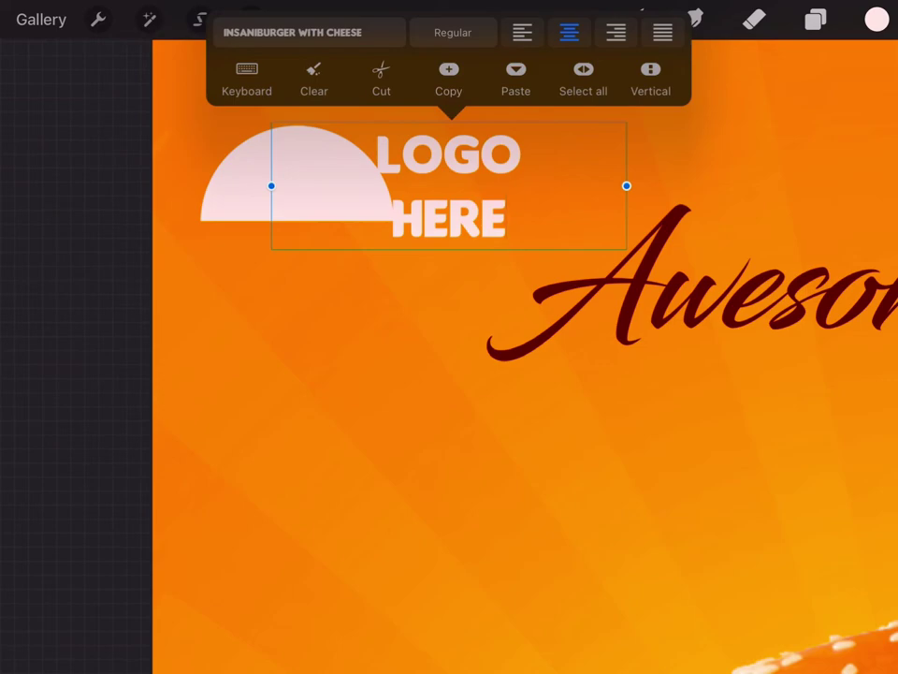
# - Move the LOGO HERE text beneath the pink semicircle
pyautogui.click(449, 421)
pyautogui.click(250, 19)
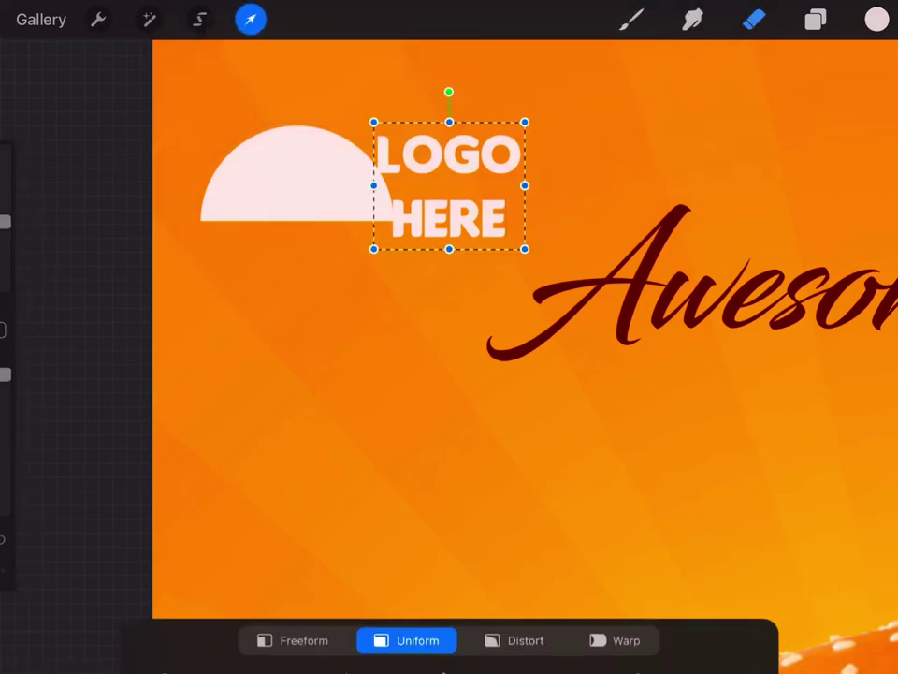
pyautogui.moveTo(447, 185); pyautogui.dragTo(301, 278)
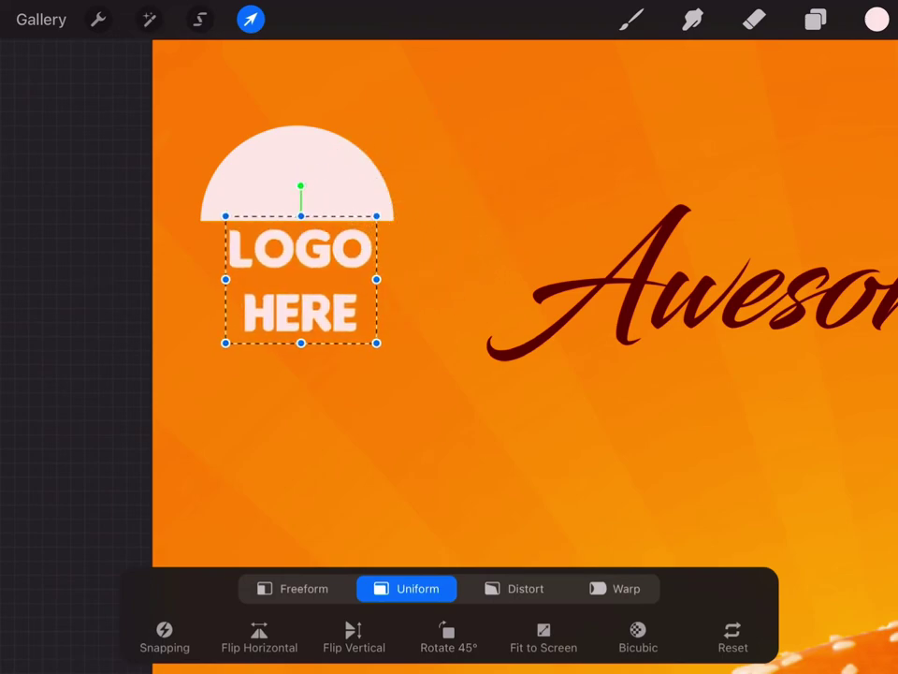
pyautogui.click(755, 19)
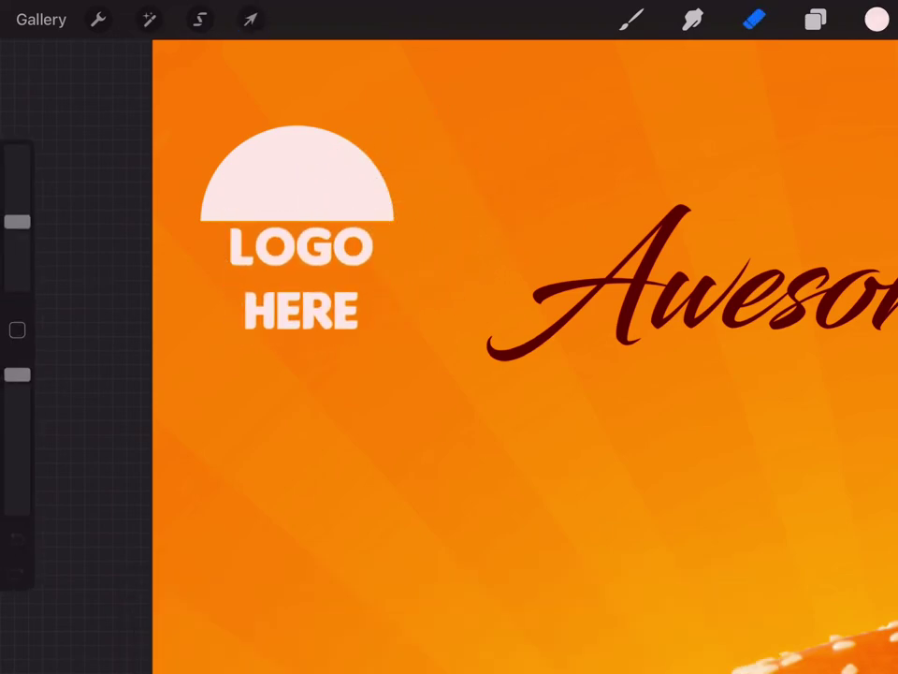
pyautogui.scroll(5, 450, 371)
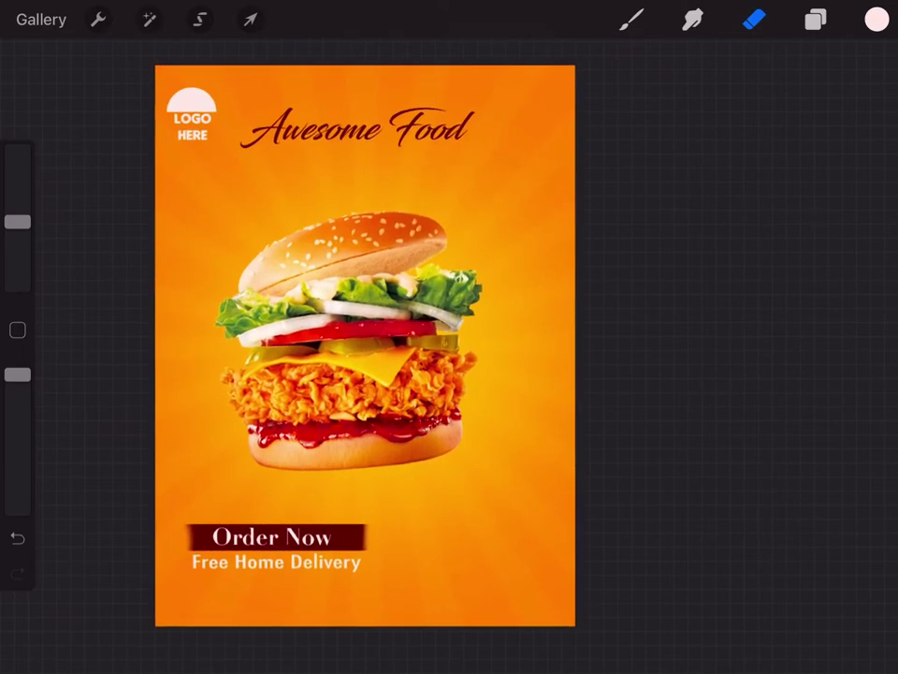
# - Shift the Order Now banner layers slightly down and to the left
pyautogui.click(816, 19)
pyautogui.click(250, 19)
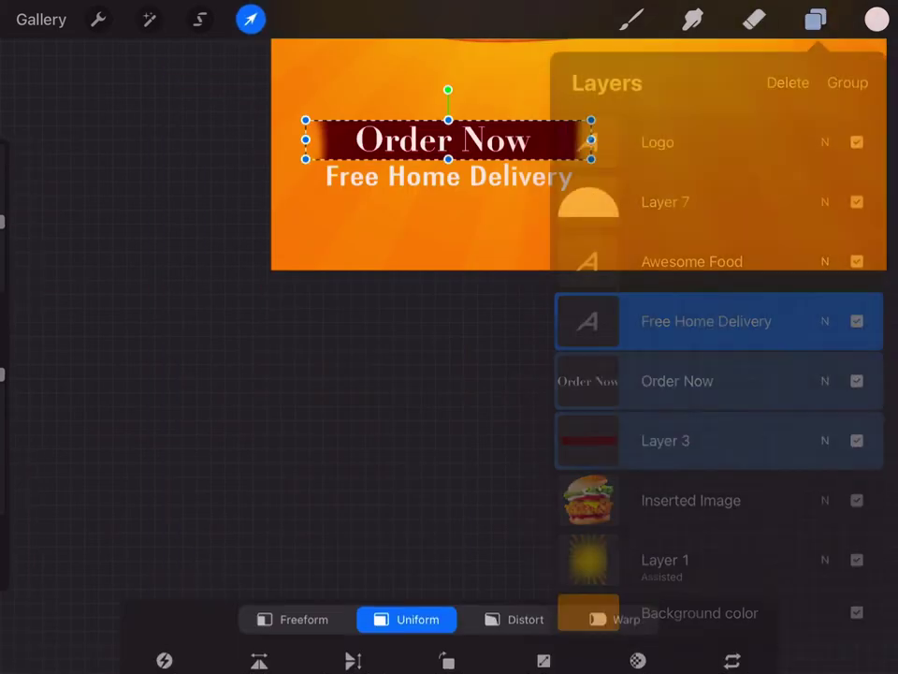
pyautogui.moveTo(441, 149); pyautogui.dragTo(419, 208)
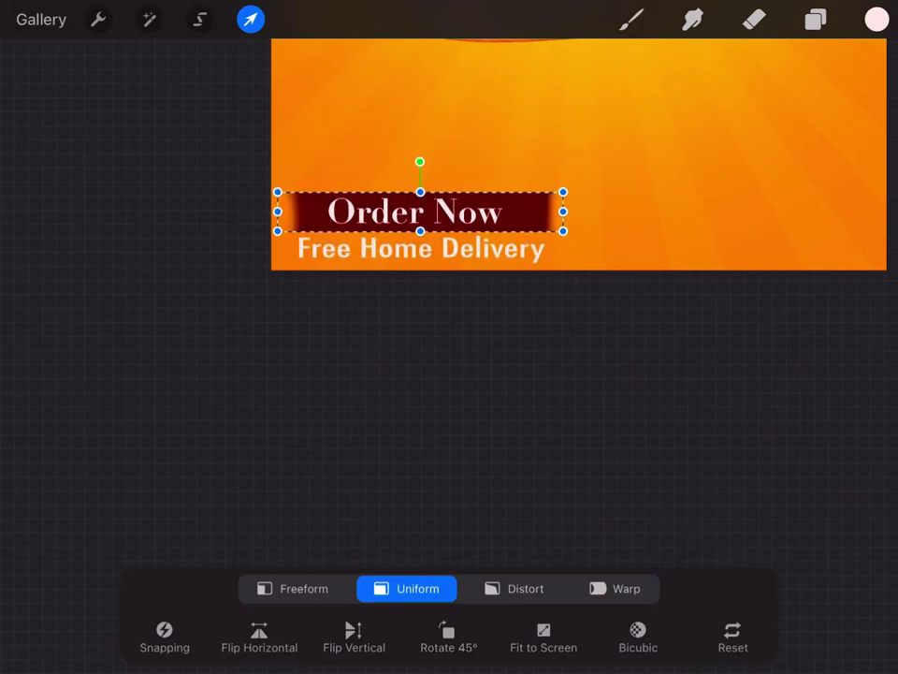
pyautogui.click(249, 18)
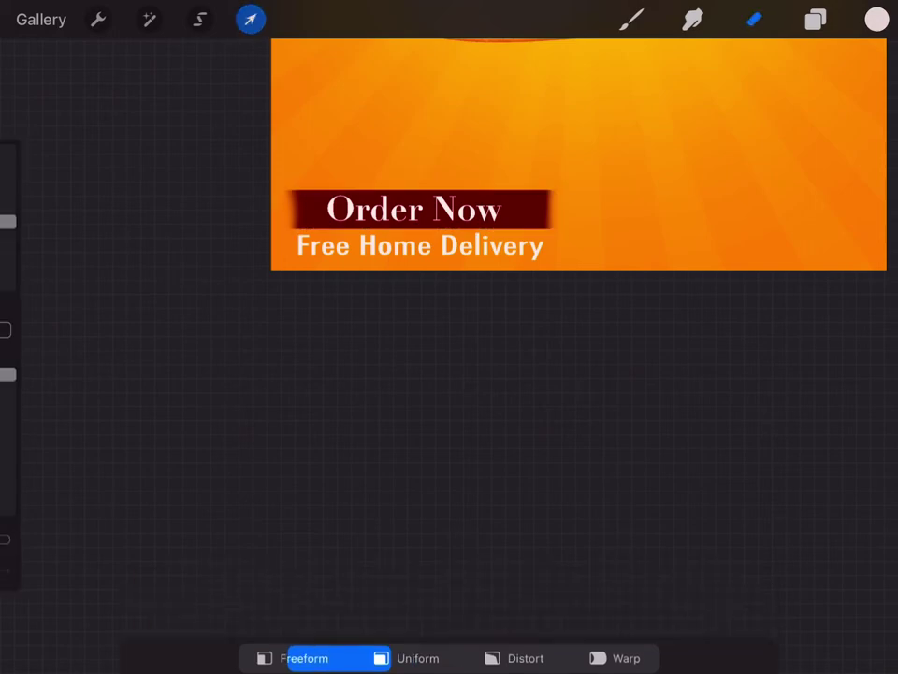
pyautogui.scroll(-5, 449, 234)
pyautogui.scroll(2, 356, 244)
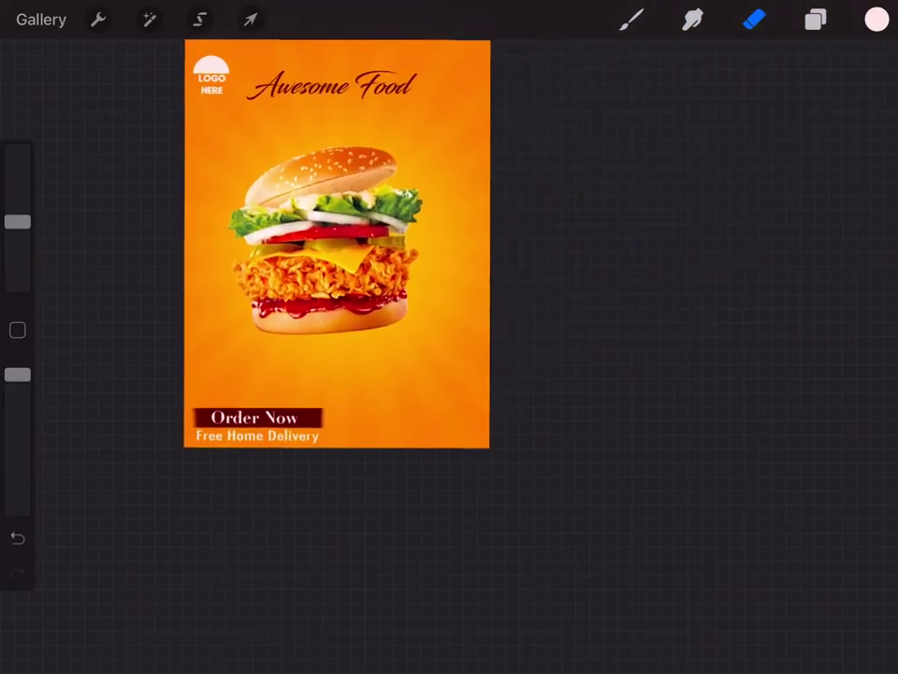
pyautogui.scroll(1, 337, 243)
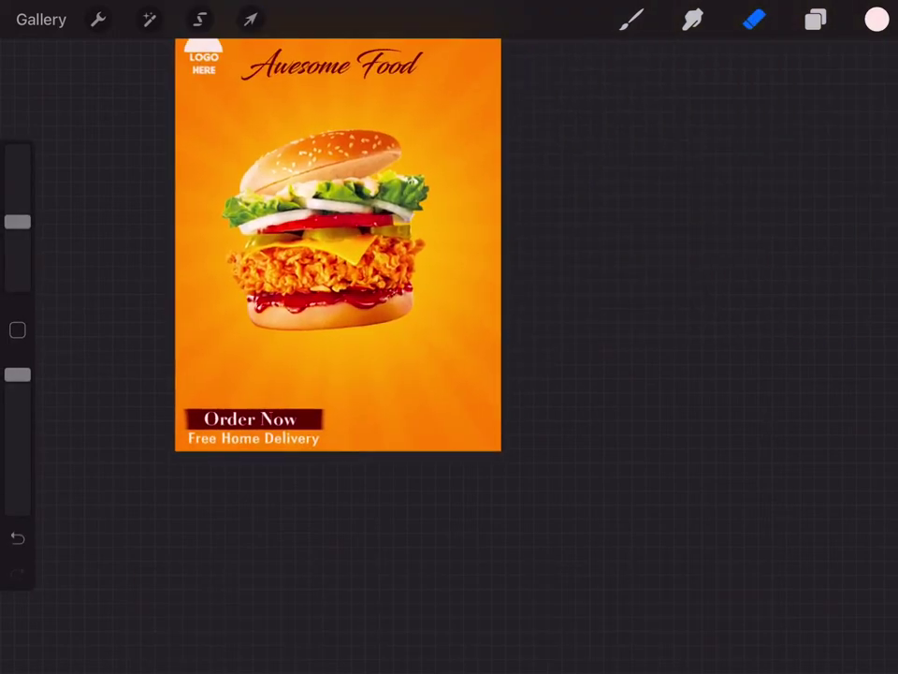
pyautogui.scroll(-1, 336, 243)
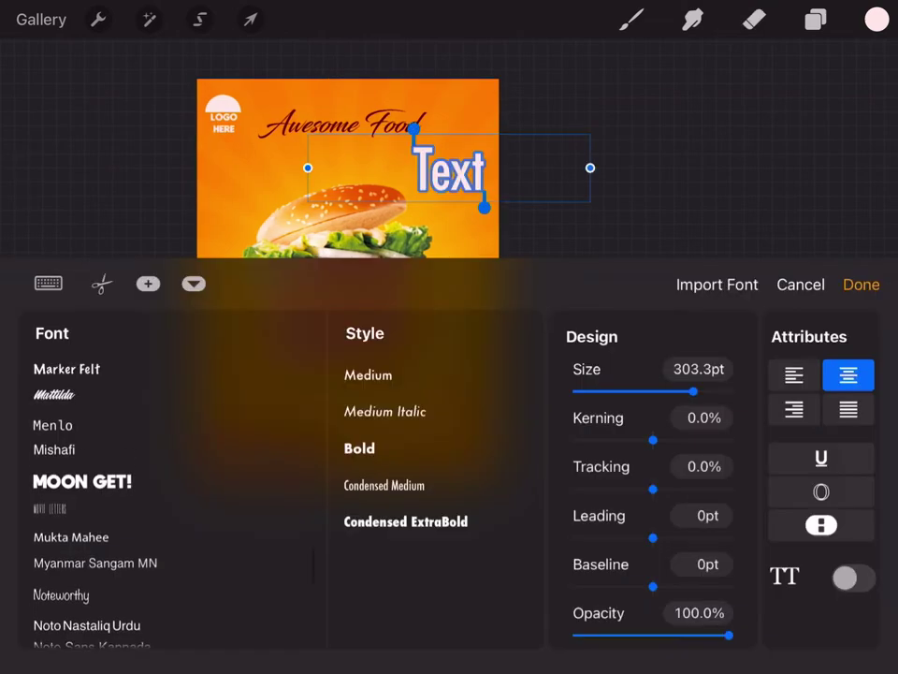
# - Type 'SPECIAL OFFER' in a thin condensed font and fit its box below the headline
pyautogui.click(50, 508)
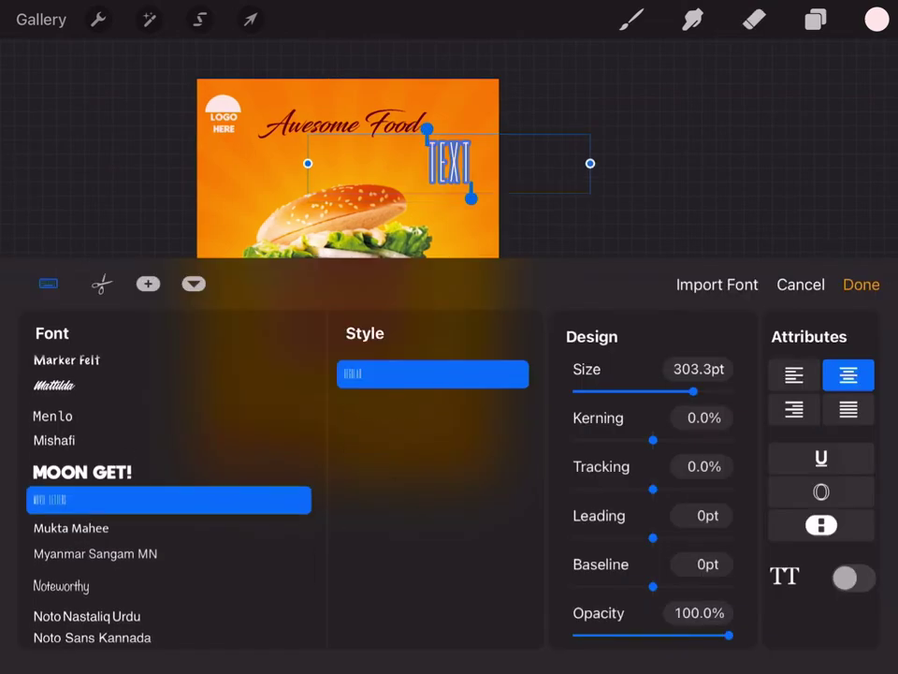
pyautogui.click(49, 283)
pyautogui.write('SP')
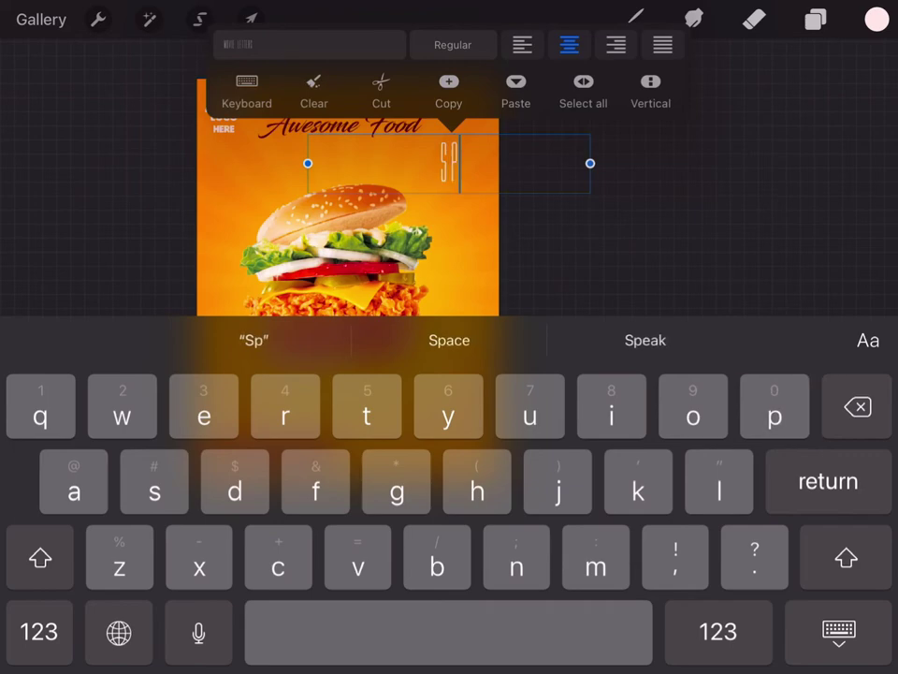
pyautogui.write('eciaL')
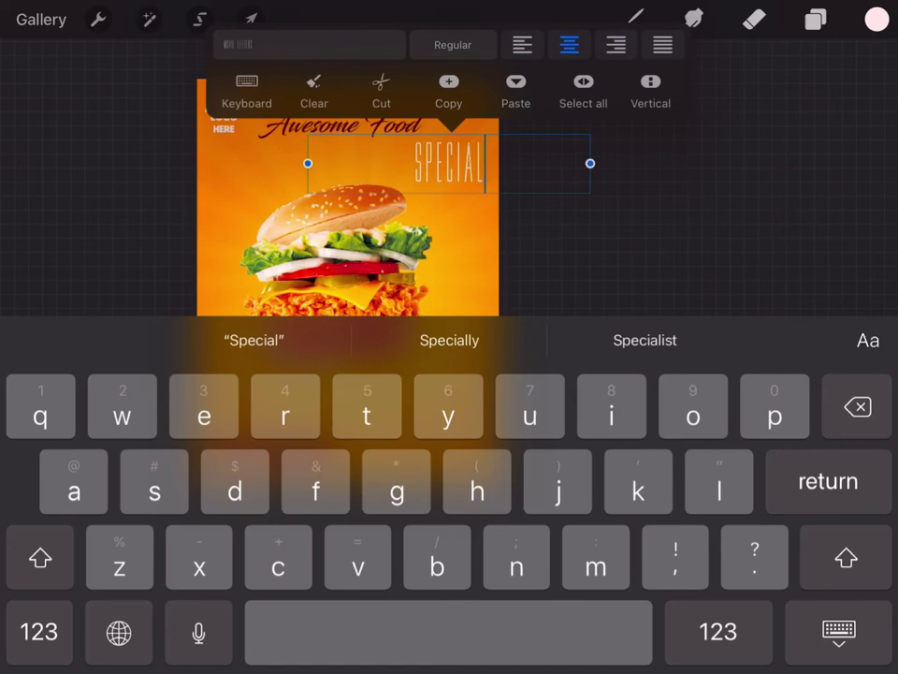
pyautogui.write(' o')
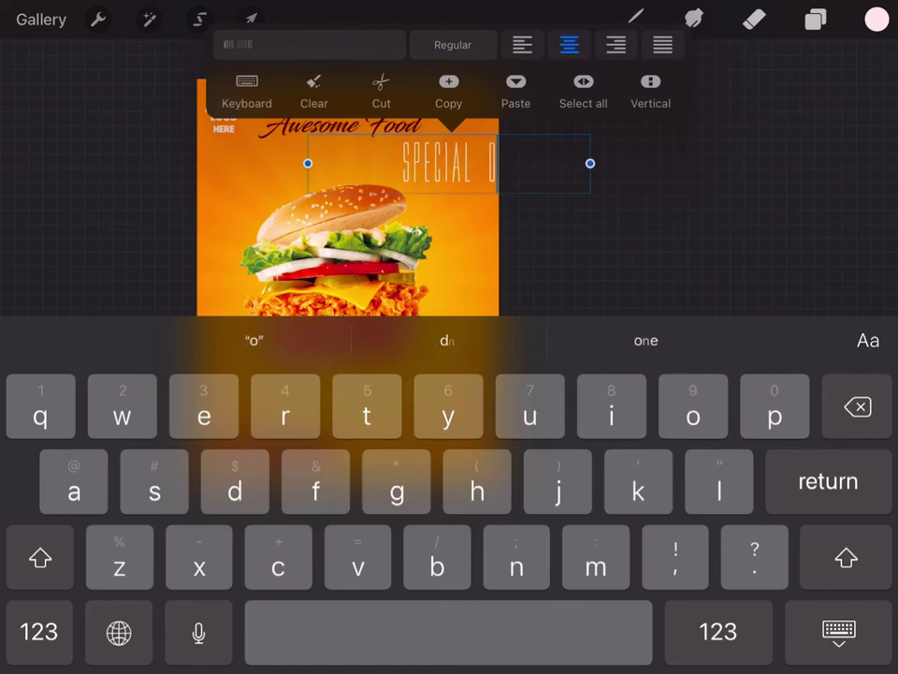
pyautogui.write('ff')
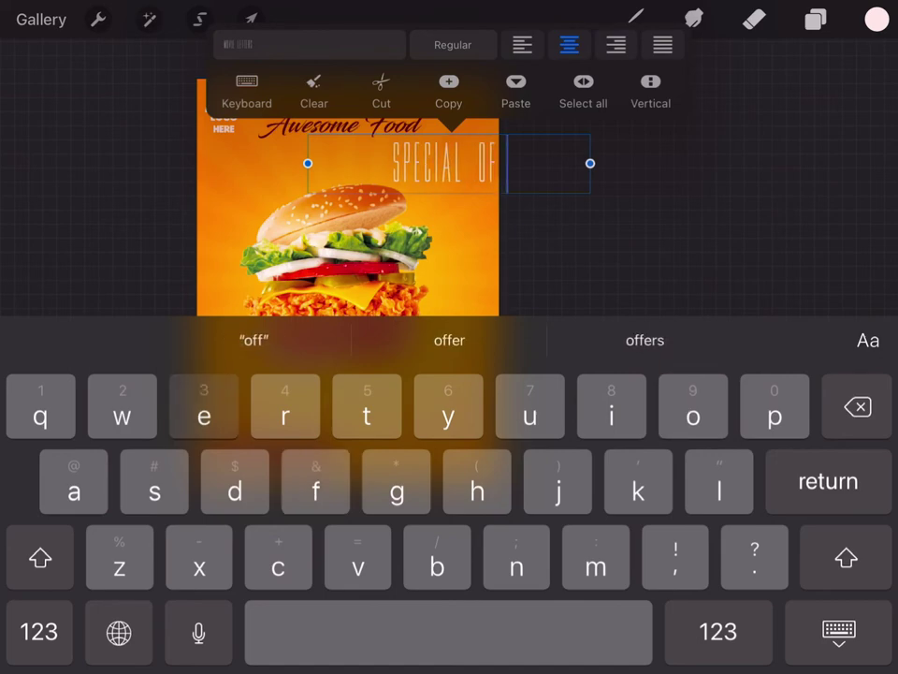
pyautogui.write('er')
pyautogui.click(839, 631)
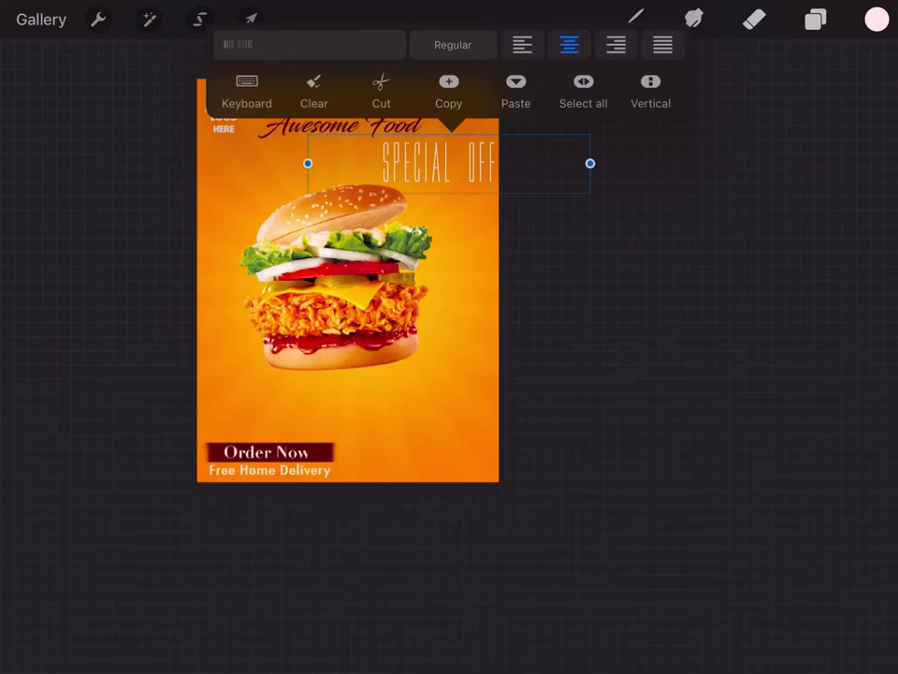
pyautogui.moveTo(589, 163)
pyautogui.mouseDown()
pyautogui.moveTo(439, 163)
pyautogui.moveTo(483, 163)
pyautogui.mouseUp()
pyautogui.moveTo(308, 163); pyautogui.dragTo(194, 163)
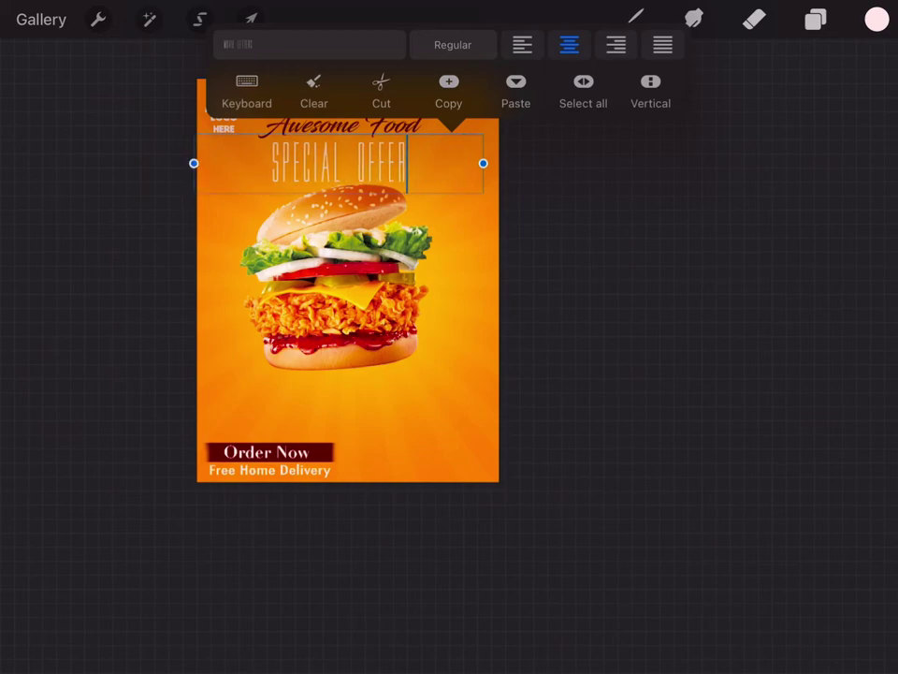
pyautogui.click(250, 19)
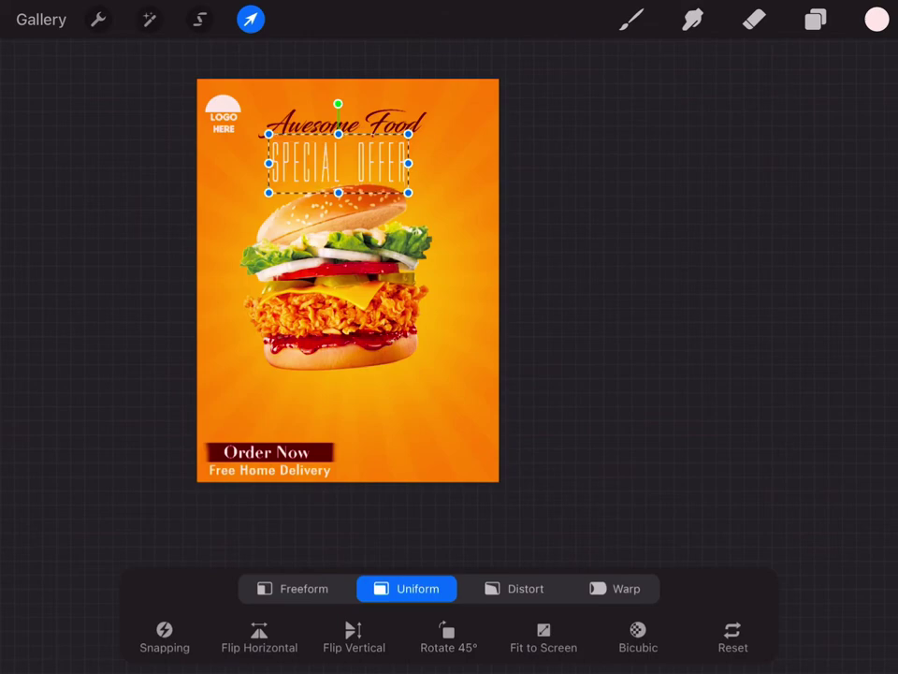
# - Freeform-stretch SPECIAL OFFER flatter and wider (about 1599×222 px), then choose dark red as the colour
pyautogui.click(293, 588)
pyautogui.scroll(5, 351, 187)
pyautogui.scroll(1, 374, 281)
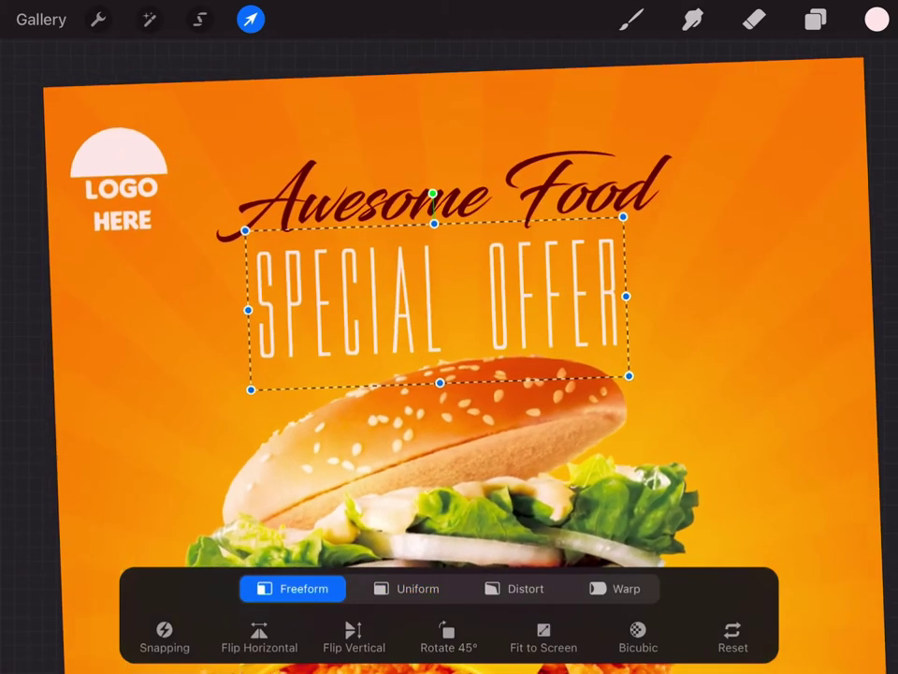
pyautogui.moveTo(440, 381)
pyautogui.mouseDown()
pyautogui.moveTo(440, 289)
pyautogui.moveTo(445, 329)
pyautogui.mouseUp()
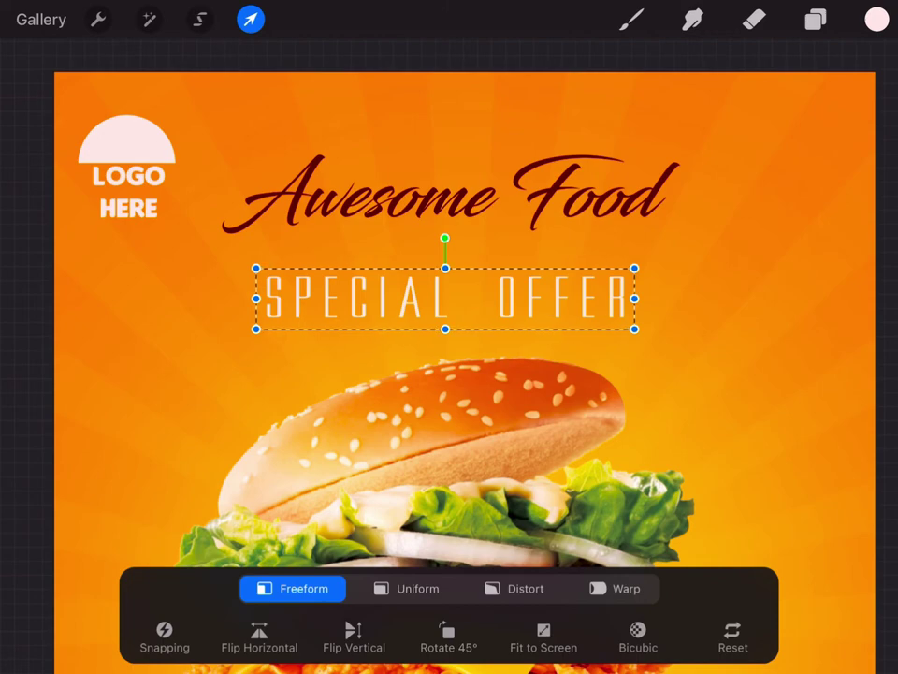
pyautogui.moveTo(634, 299); pyautogui.dragTo(669, 298)
pyautogui.moveTo(257, 299); pyautogui.dragTo(235, 299)
pyautogui.moveTo(669, 298); pyautogui.dragTo(673, 298)
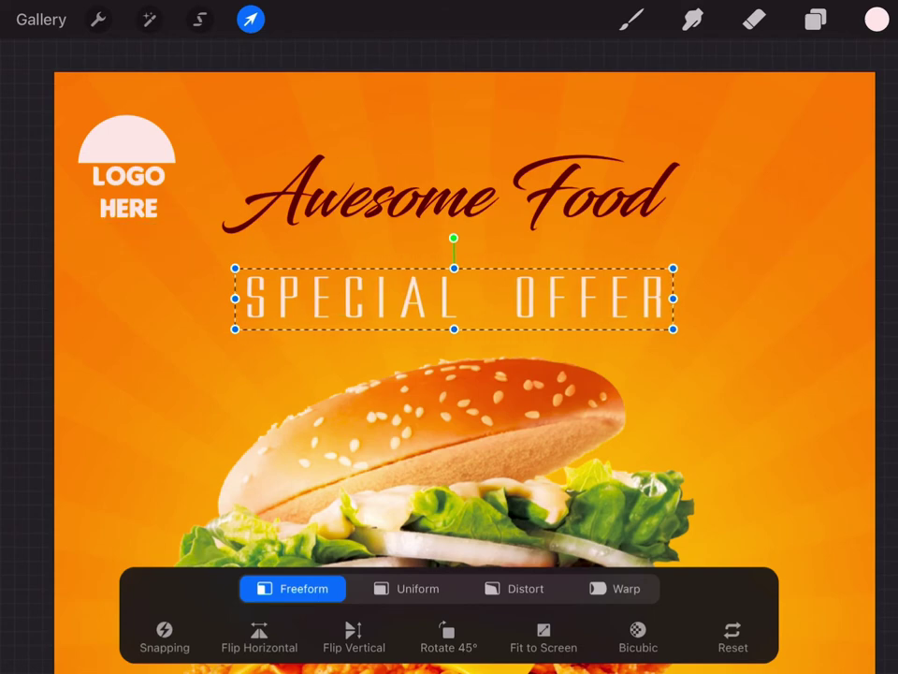
pyautogui.click(877, 19)
pyautogui.click(632, 19)
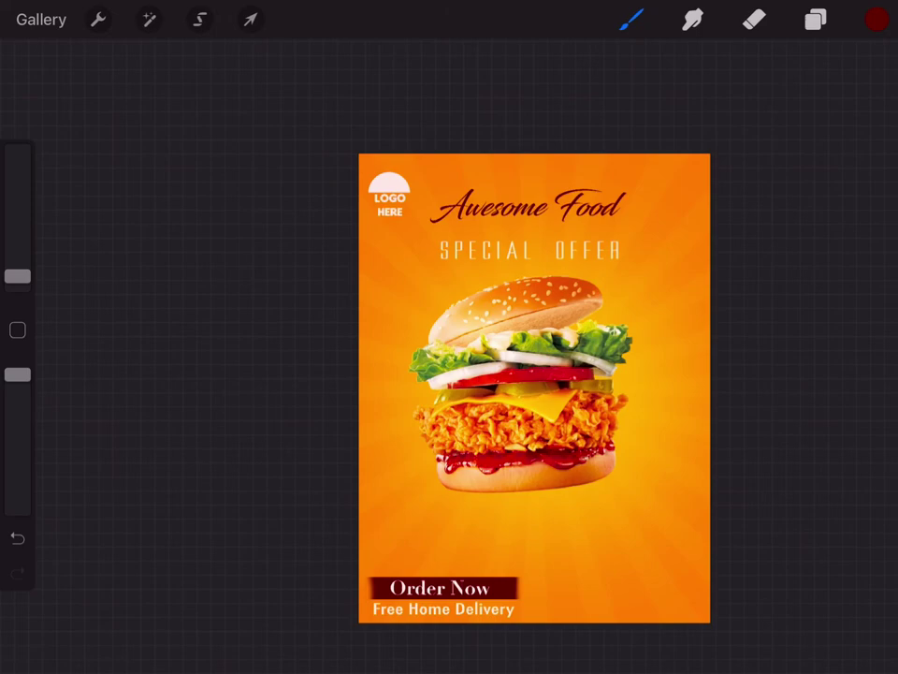
# - On a new layer above Special offer, draw a perfect QuickShape circle right of the burger
pyautogui.click(815, 19)
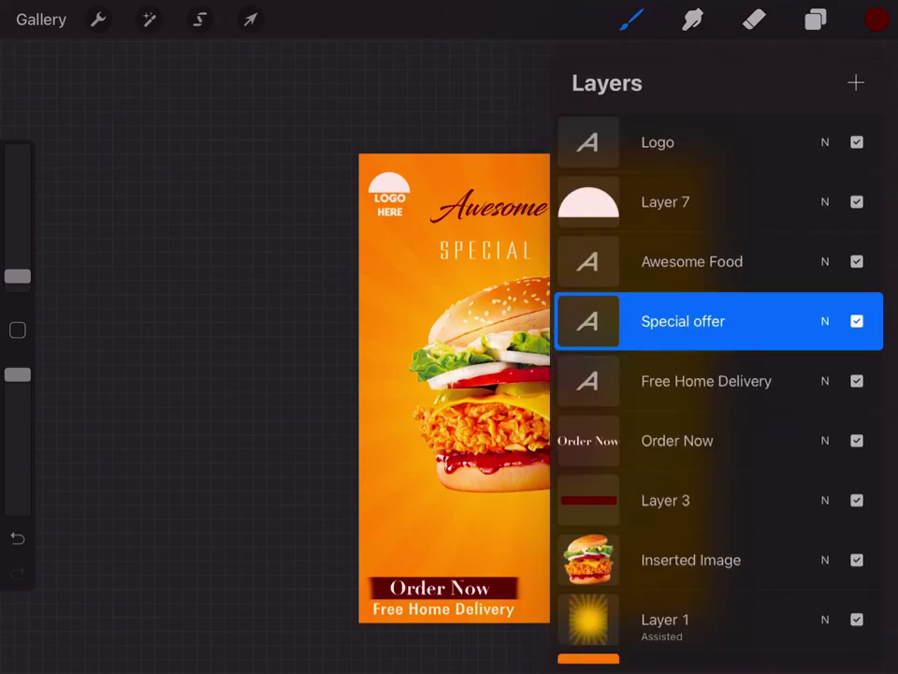
pyautogui.click(856, 82)
pyautogui.click(816, 18)
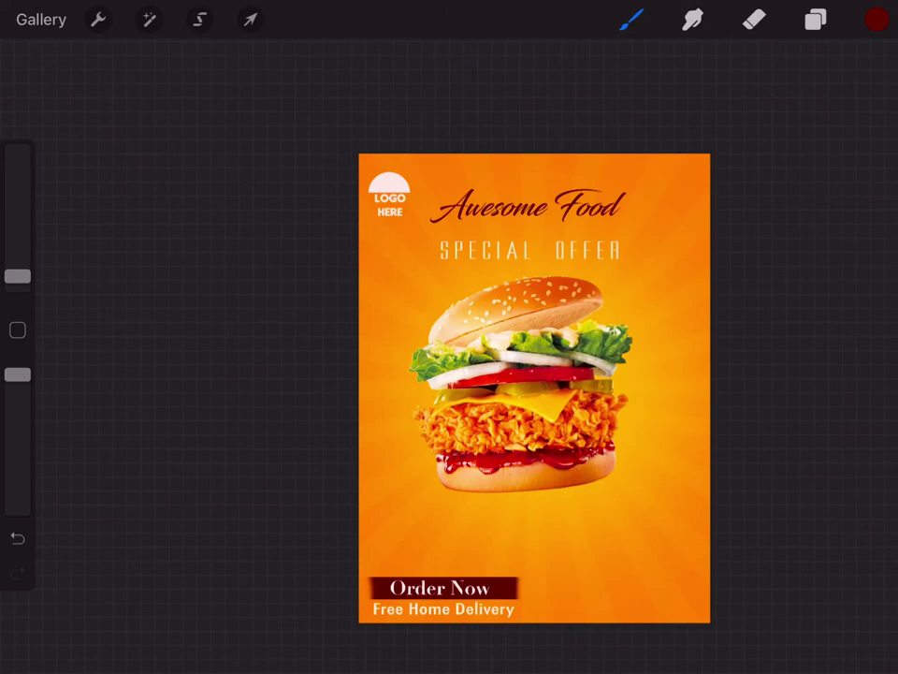
pyautogui.click(632, 19)
pyautogui.scroll(2, 688, 333)
pyautogui.scroll(2, 688, 332)
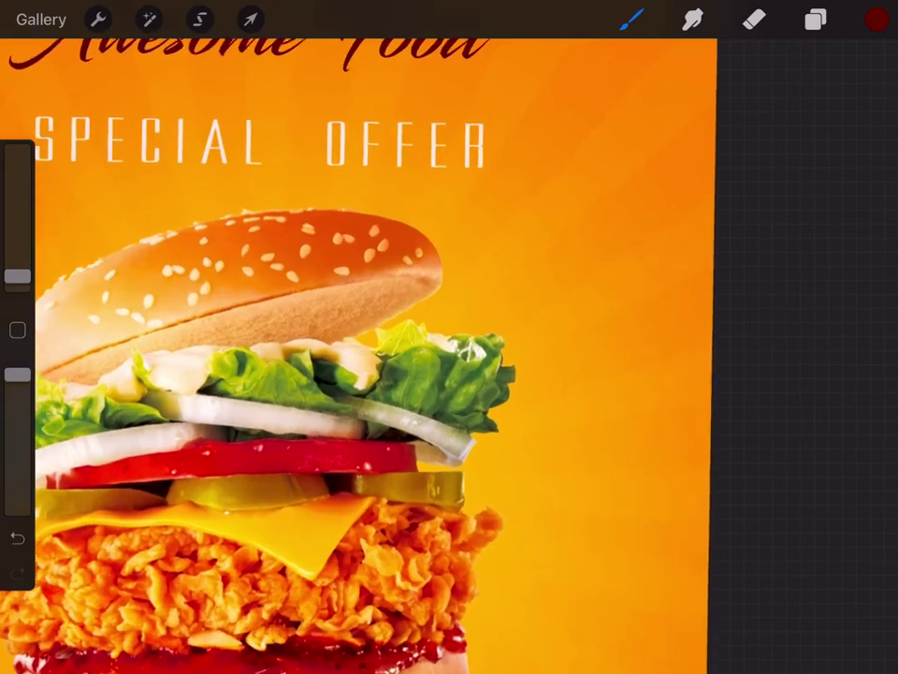
pyautogui.scroll(2, 688, 332)
pyautogui.moveTo(608, 216)
pyautogui.mouseDown()
pyautogui.moveTo(488, 256)
pyautogui.moveTo(633, 400)
pyautogui.moveTo(607, 218)
pyautogui.mouseUp()
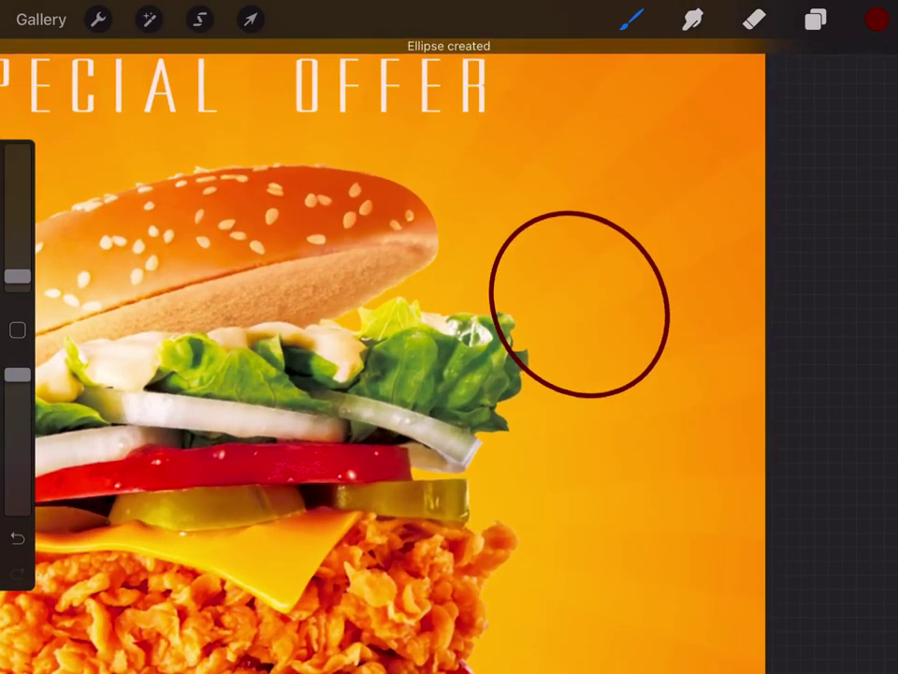
pyautogui.click(455, 43)
pyautogui.click(495, 52)
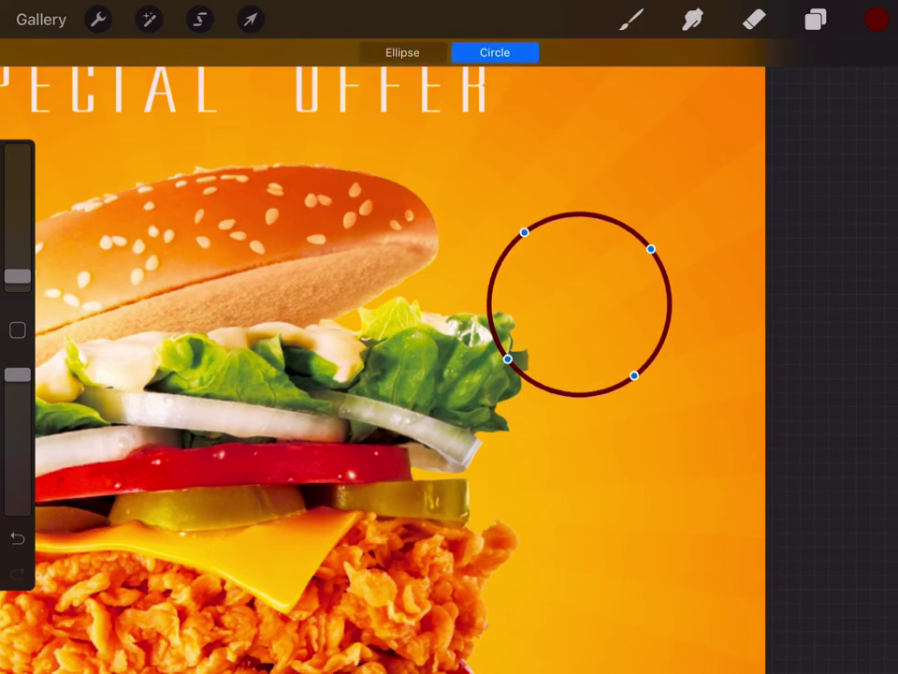
# - Fill the circle dark red and add a filled curved tail pointing toward the burger
pyautogui.moveTo(876, 18)
pyautogui.mouseDown()
pyautogui.moveTo(592, 274)
pyautogui.moveTo(580, 299)
pyautogui.mouseUp()
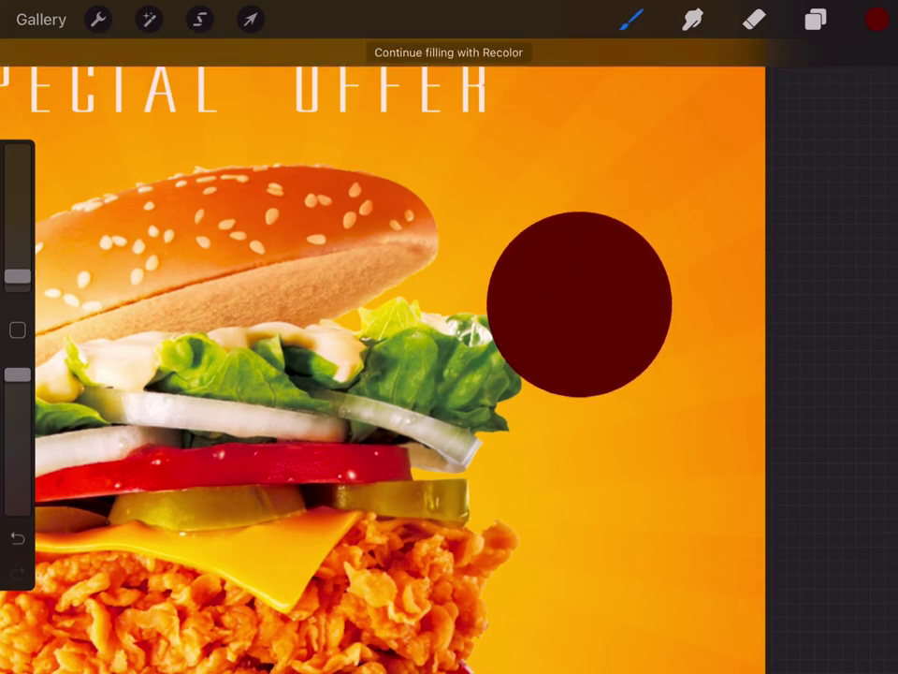
pyautogui.moveTo(510, 367); pyautogui.dragTo(446, 412)
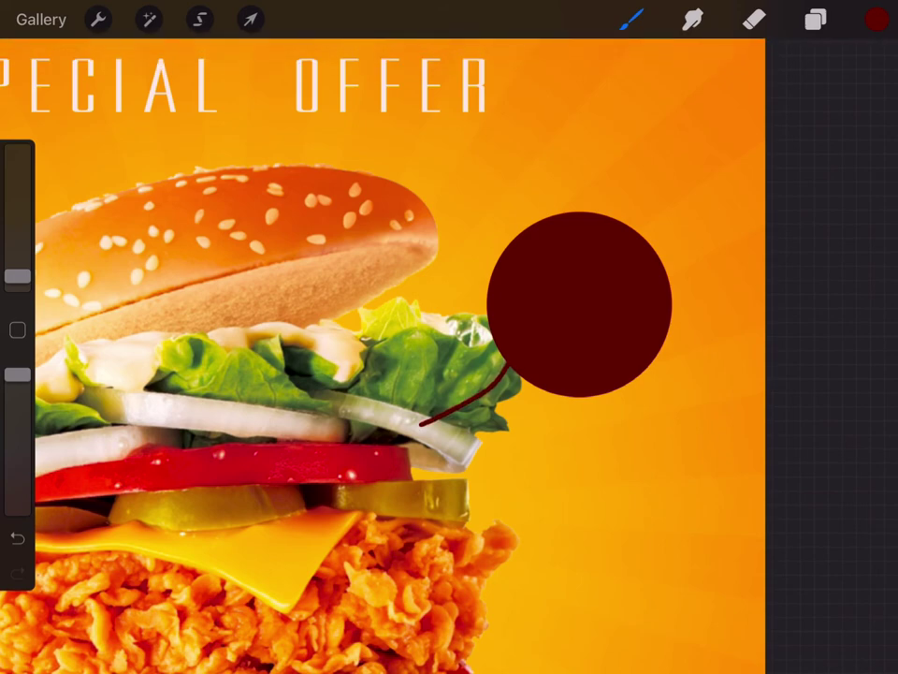
pyautogui.hotkey('ctrl', 'z')
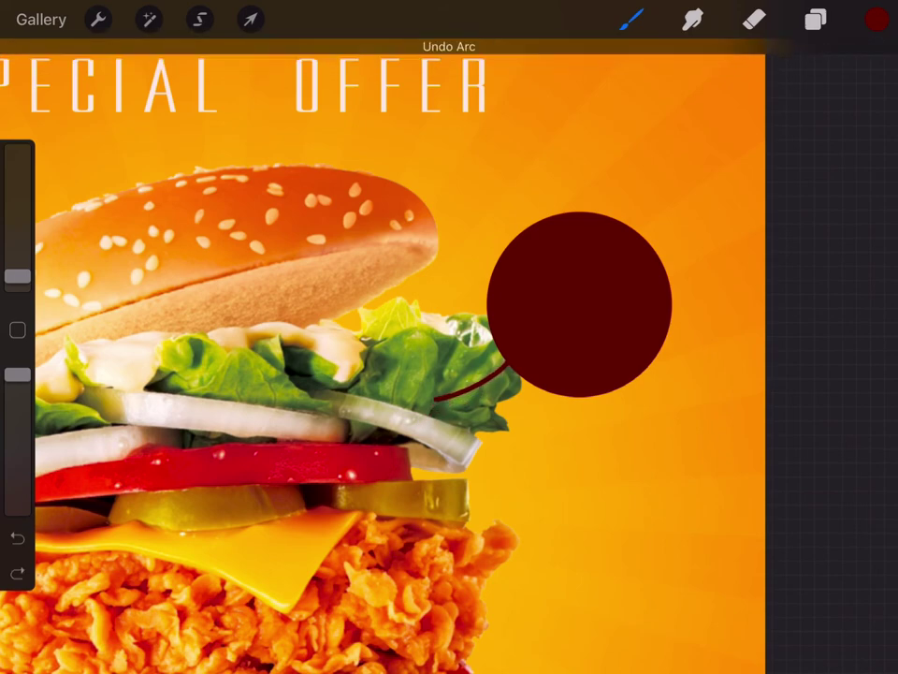
pyautogui.moveTo(549, 392); pyautogui.dragTo(490, 414)
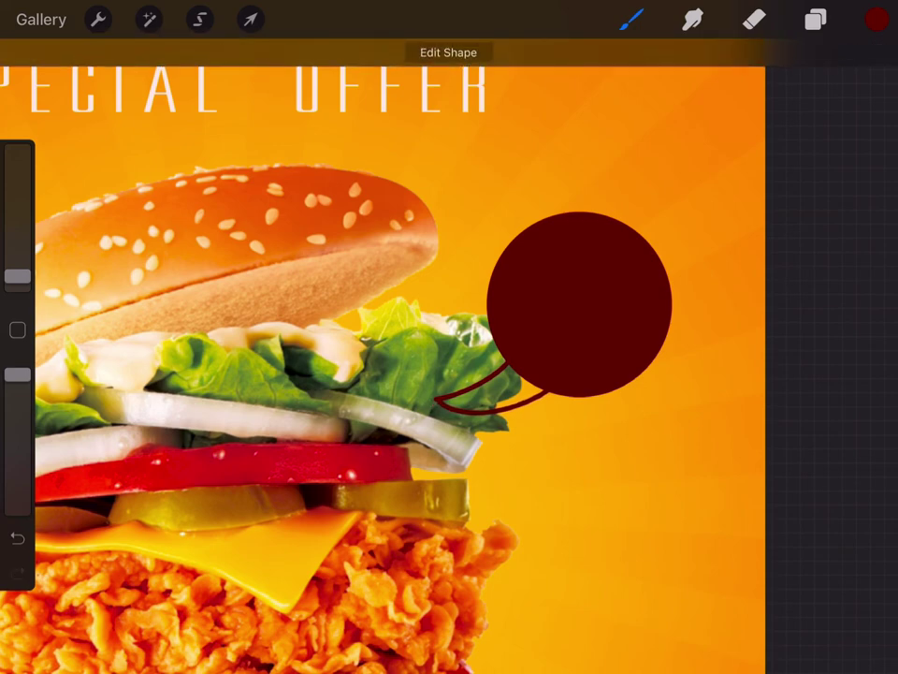
pyautogui.moveTo(876, 19); pyautogui.dragTo(506, 386)
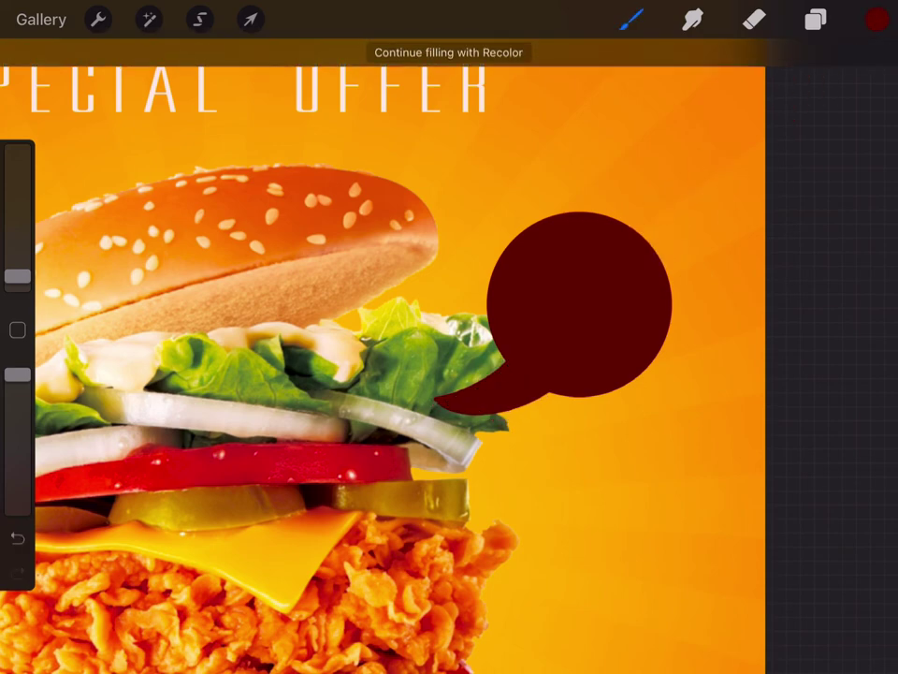
pyautogui.click(815, 19)
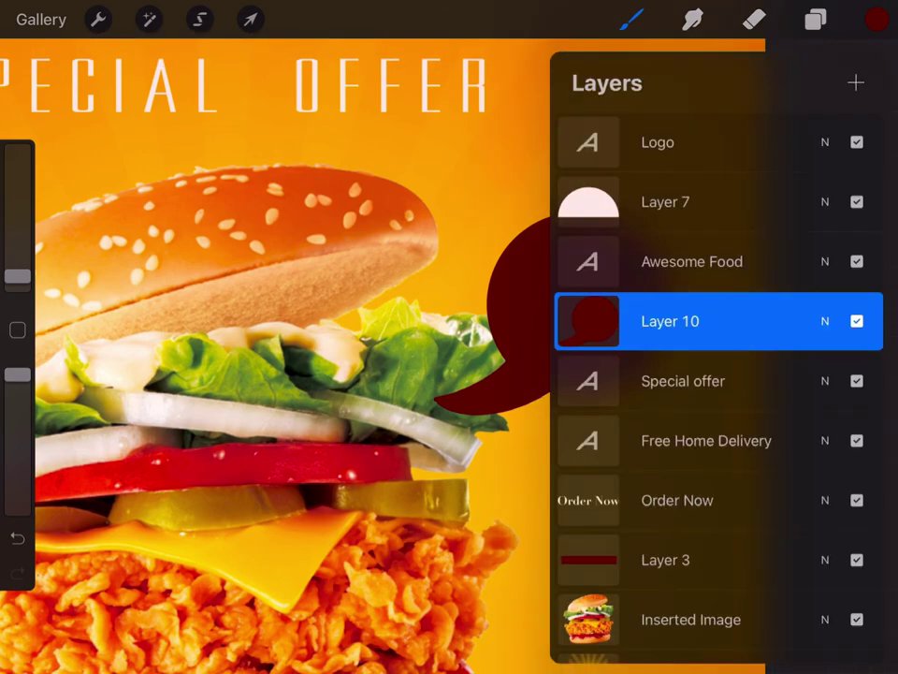
pyautogui.click(815, 19)
pyautogui.scroll(-5, 449, 337)
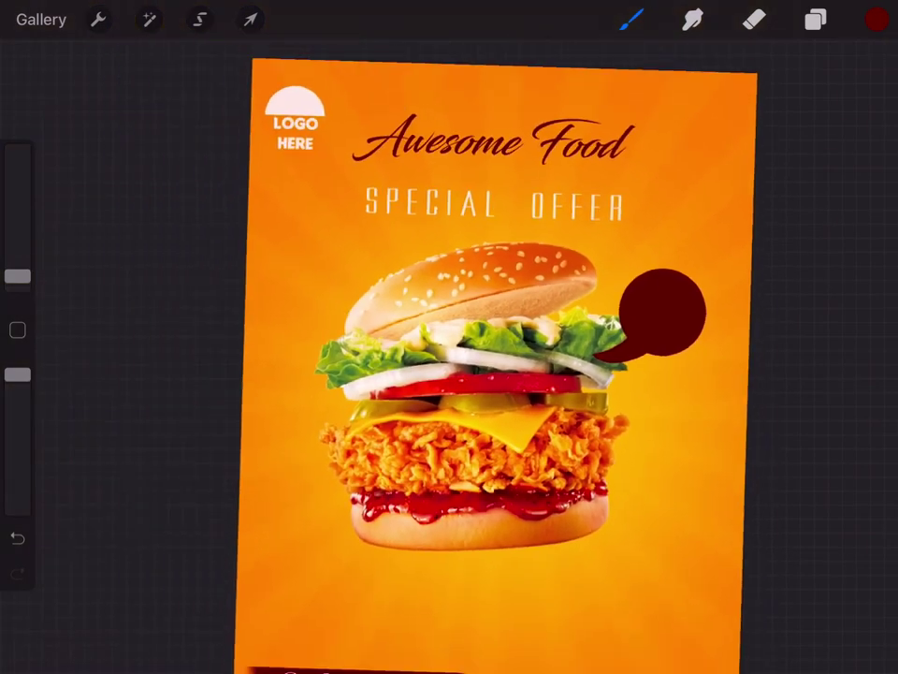
pyautogui.scroll(3, 449, 337)
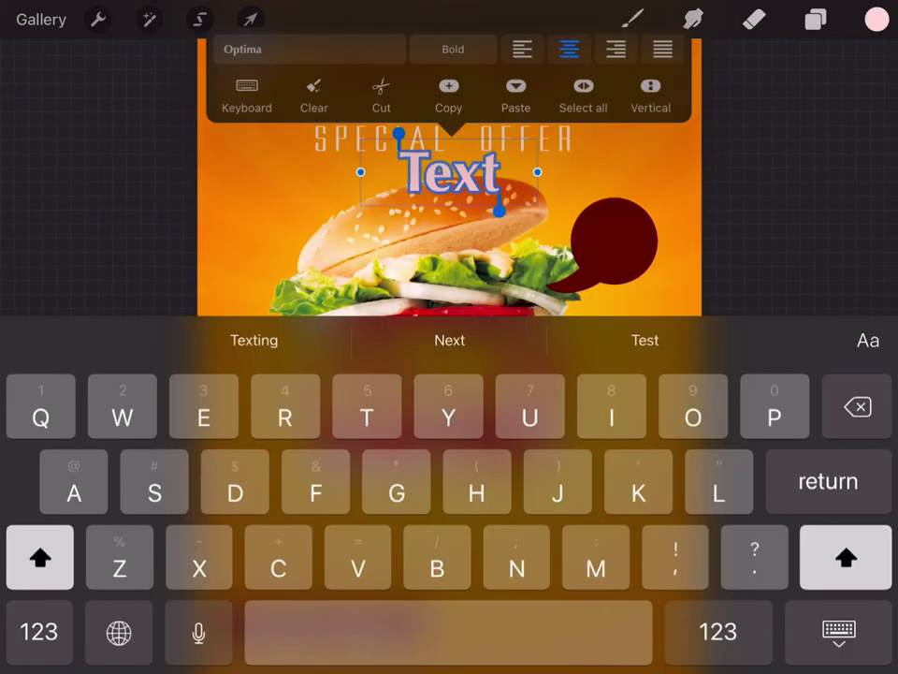
# - Add a text box reading '25%' and 'Off' on two lines
pyautogui.click(39, 632)
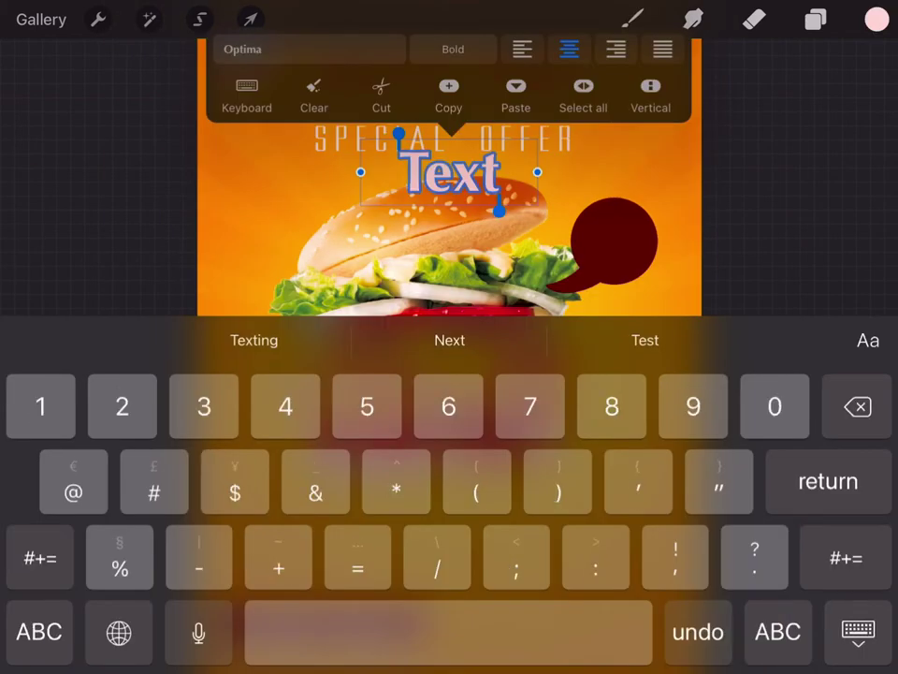
pyautogui.write('25')
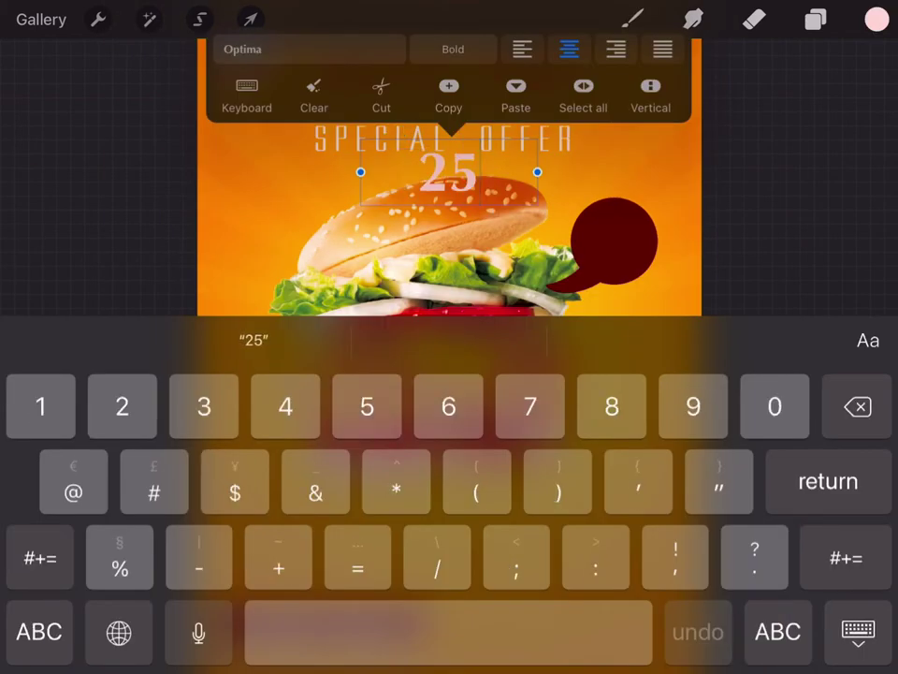
pyautogui.write('%')
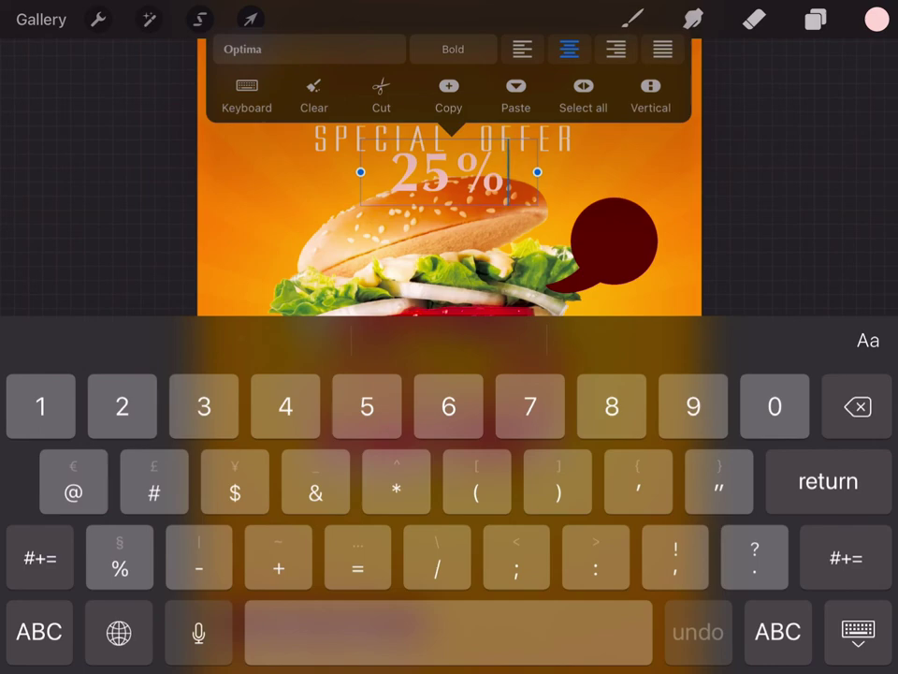
pyautogui.click(39, 632)
pyautogui.press('Return')
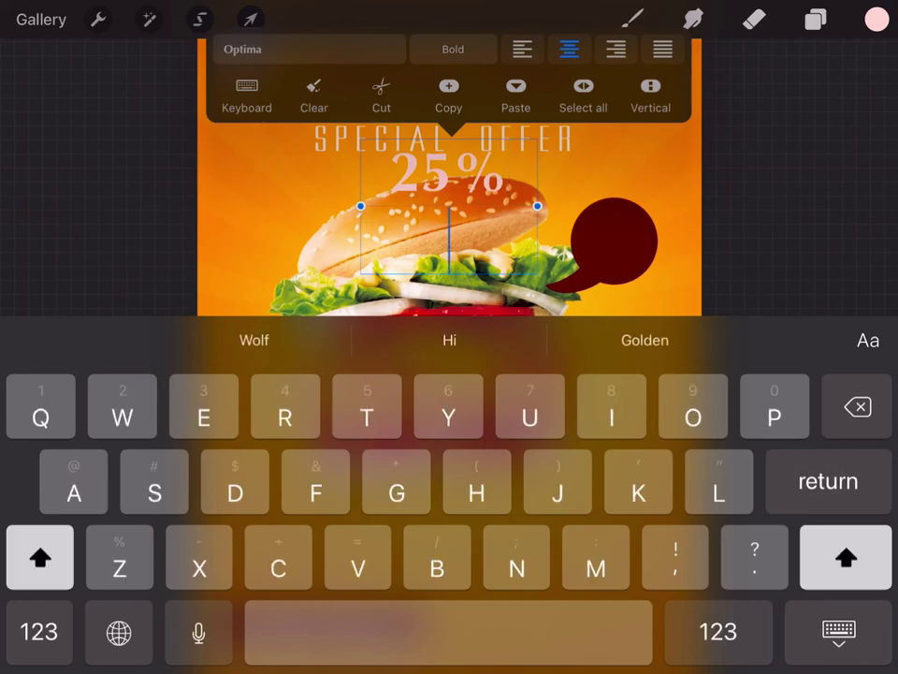
pyautogui.write('Off')
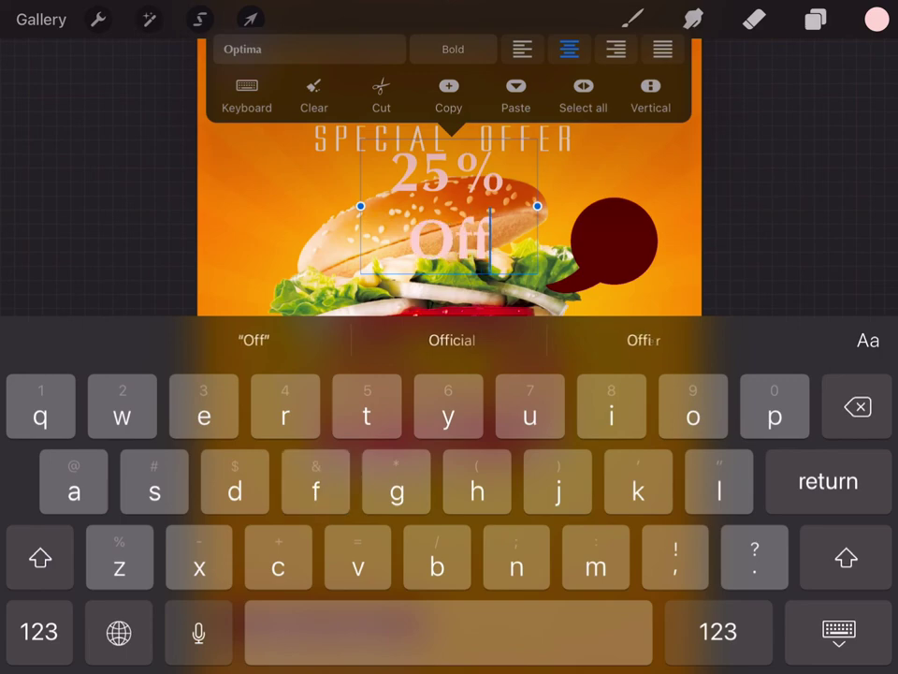
pyautogui.click(840, 632)
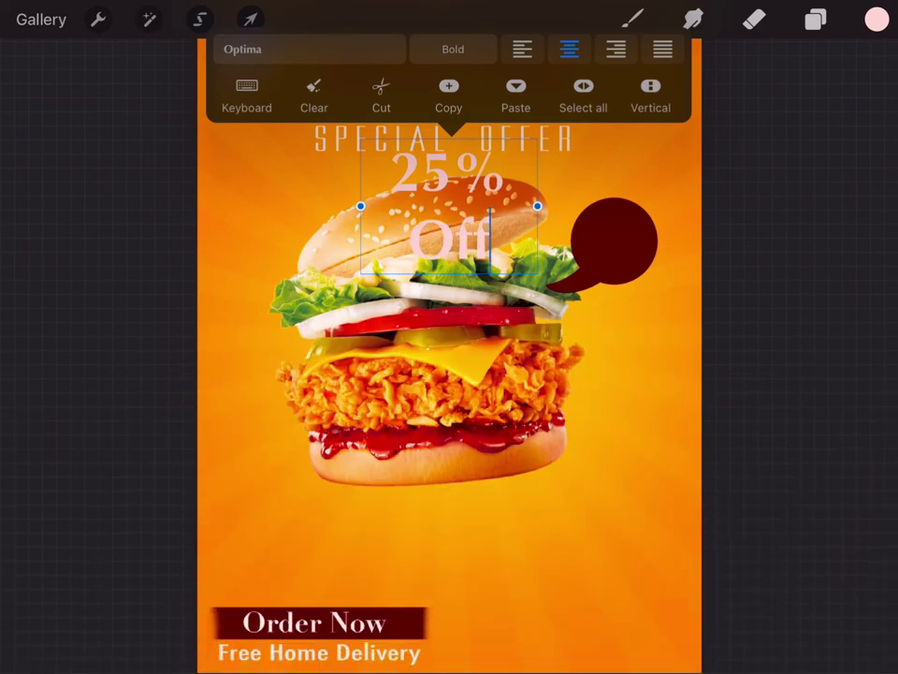
# - Move and shrink the 25% Off text so it sits inside the speech bubble
pyautogui.click(250, 18)
pyautogui.moveTo(449, 225); pyautogui.dragTo(617, 247)
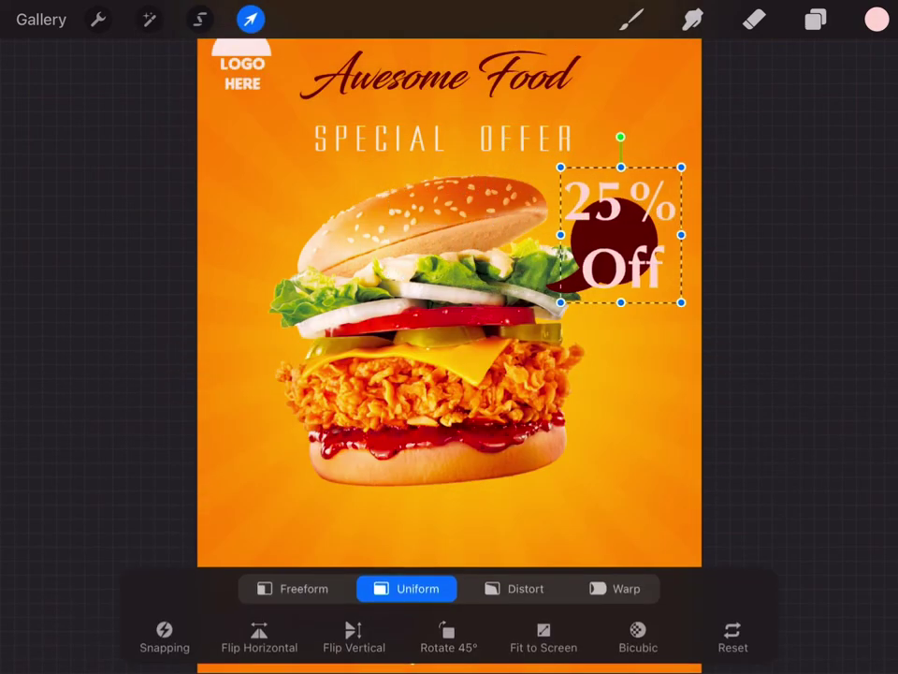
pyautogui.moveTo(675, 173)
pyautogui.mouseDown()
pyautogui.moveTo(612, 240)
pyautogui.moveTo(629, 235)
pyautogui.mouseUp()
pyautogui.scroll(5, 692, 243)
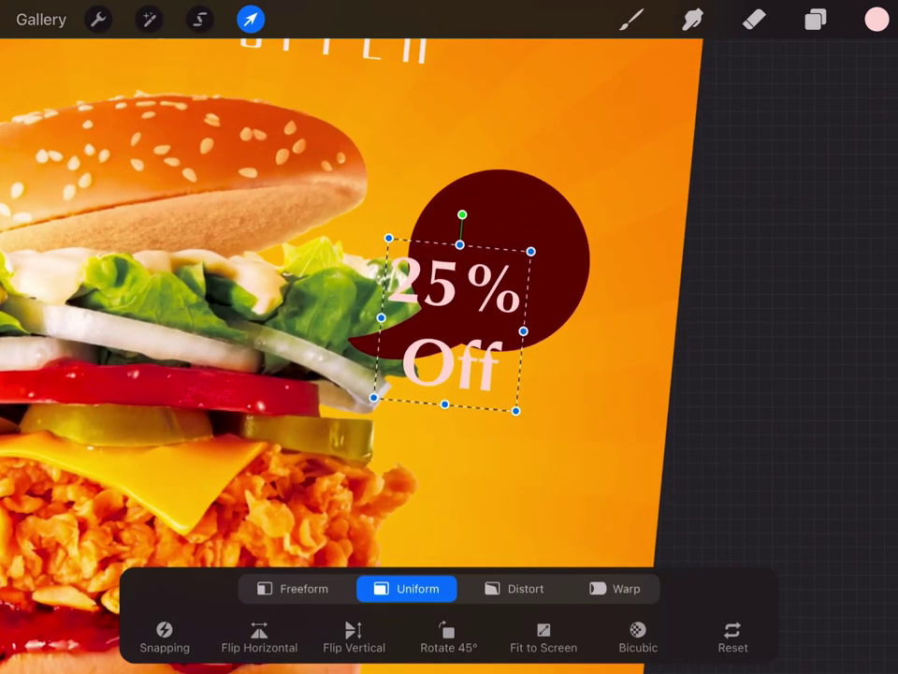
pyautogui.moveTo(463, 308); pyautogui.dragTo(504, 253)
pyautogui.scroll(-5, 422, 337)
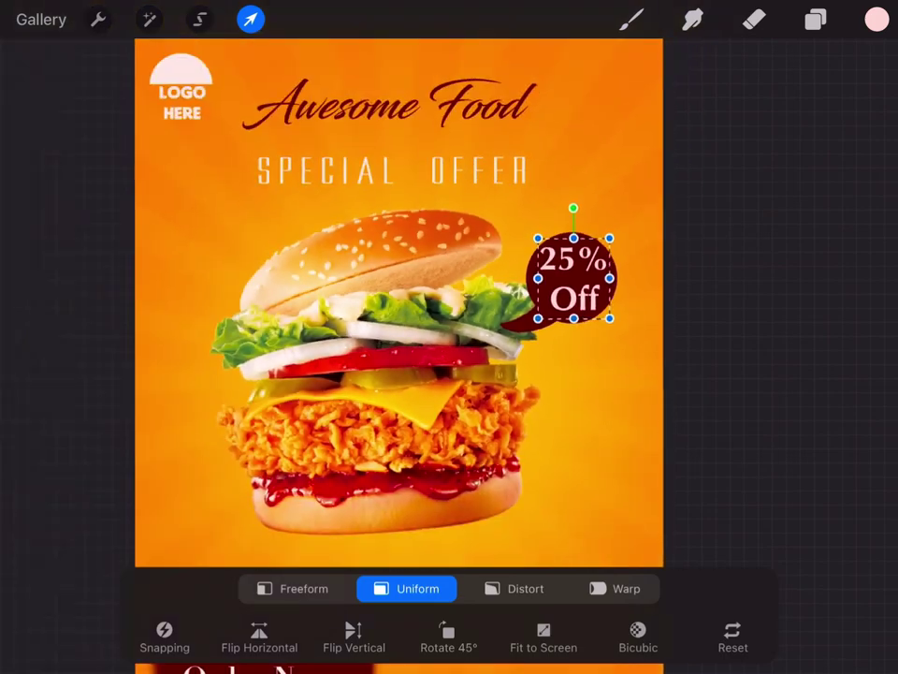
pyautogui.click(632, 18)
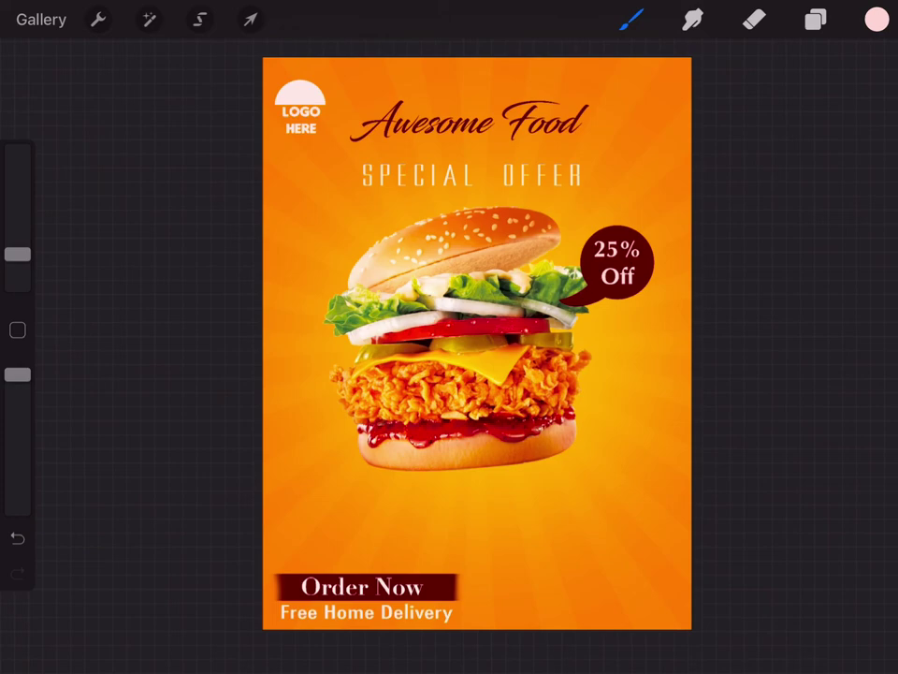
# - On a new layer above the sunburst, draw a black-filled ellipse around the burger's base
pyautogui.click(815, 19)
pyautogui.click(855, 82)
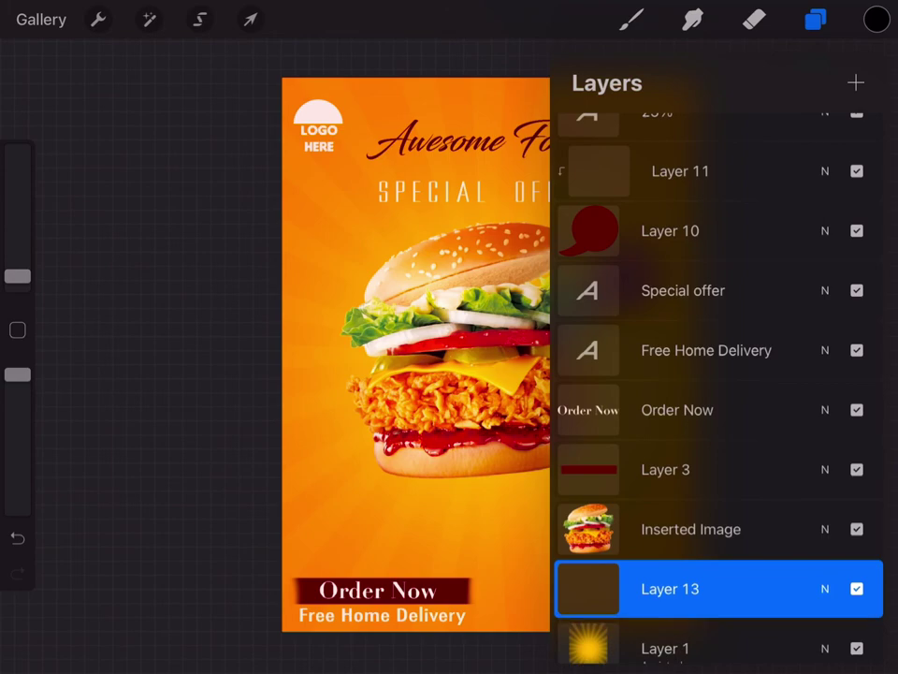
pyautogui.click(815, 19)
pyautogui.click(877, 19)
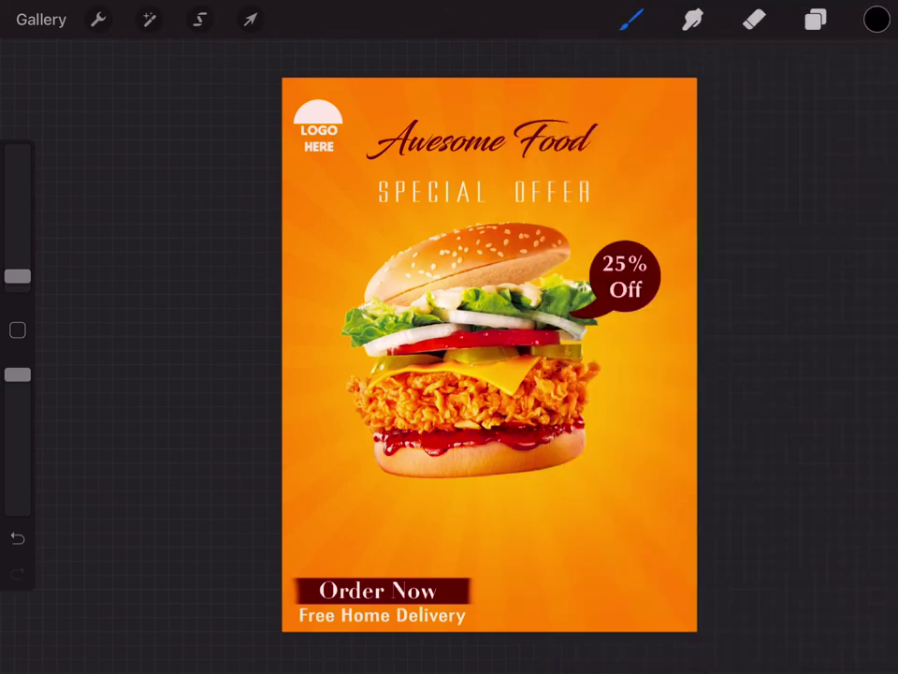
pyautogui.moveTo(623, 451); pyautogui.dragTo(358, 489)
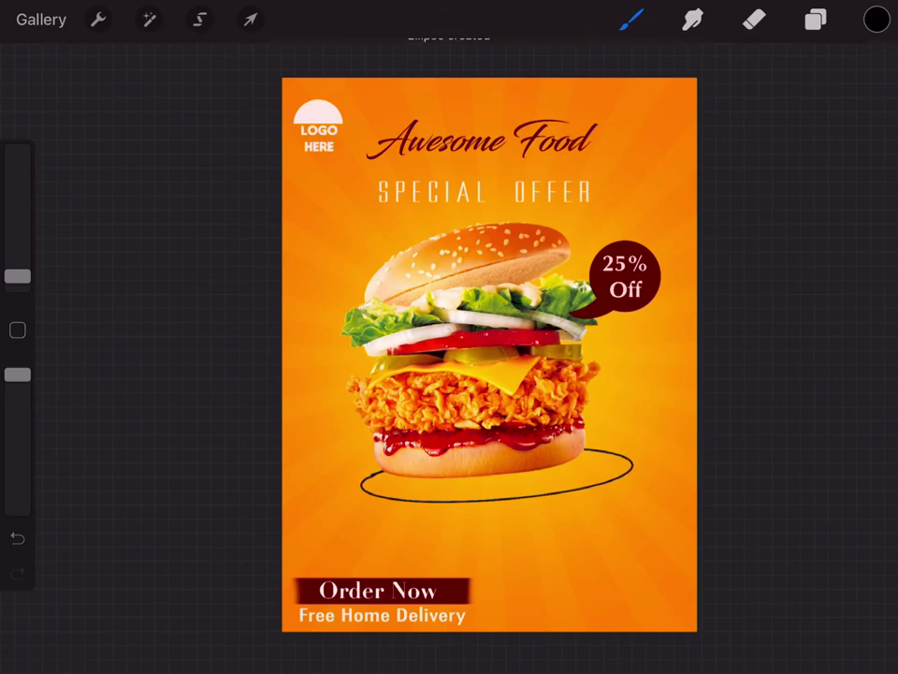
pyautogui.moveTo(877, 19); pyautogui.dragTo(505, 477)
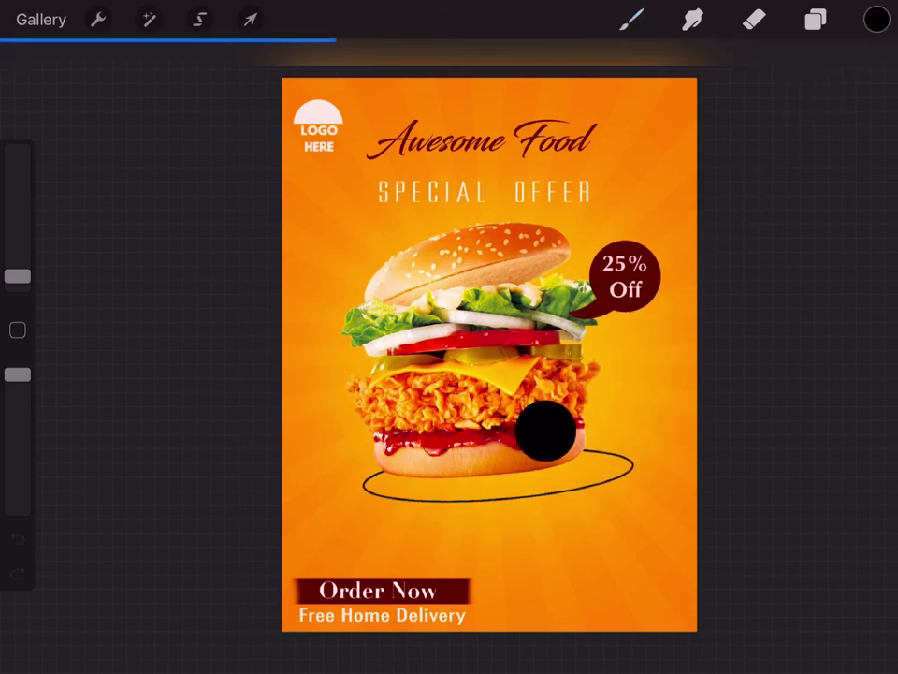
# - Gaussian-blur the ellipse into a soft shadow and nudge it lower under the burger
pyautogui.click(149, 19)
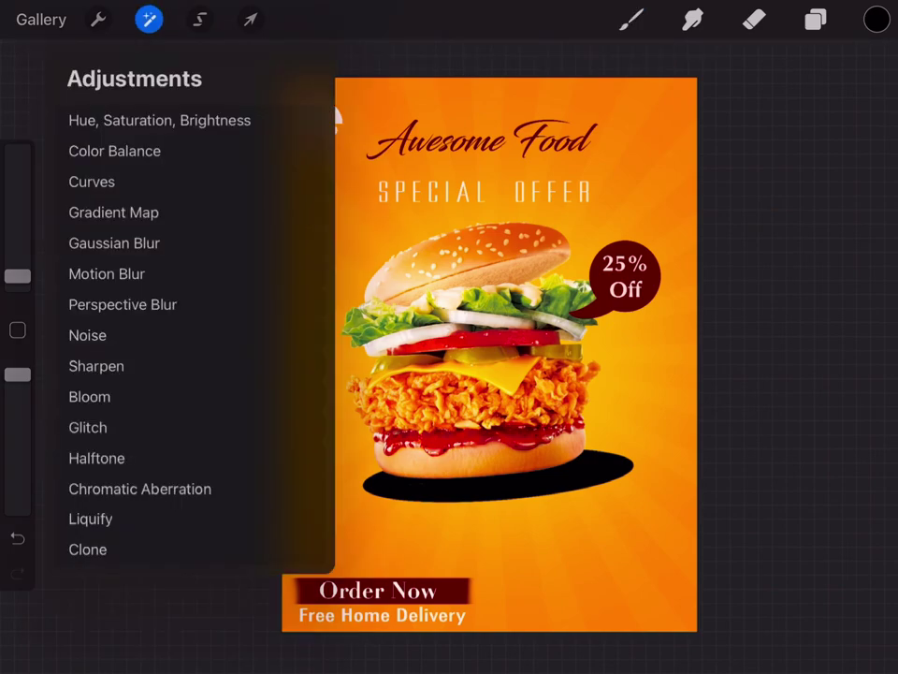
pyautogui.click(113, 243)
pyautogui.click(76, 267)
pyautogui.moveTo(374, 374); pyautogui.dragTo(667, 374)
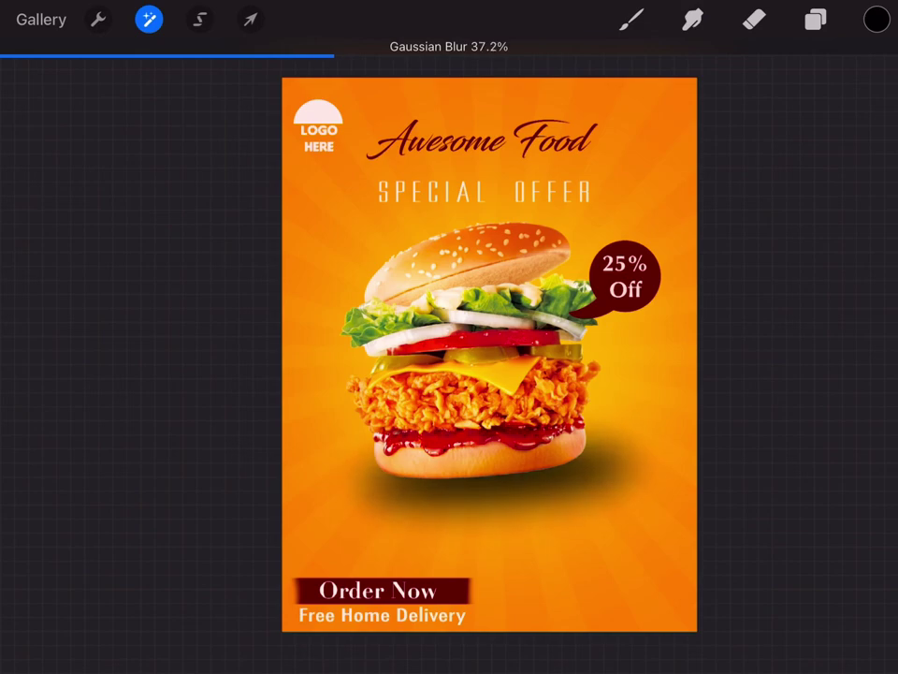
pyautogui.click(250, 19)
pyautogui.moveTo(500, 468)
pyautogui.mouseDown()
pyautogui.moveTo(506, 487)
pyautogui.moveTo(501, 461)
pyautogui.mouseUp()
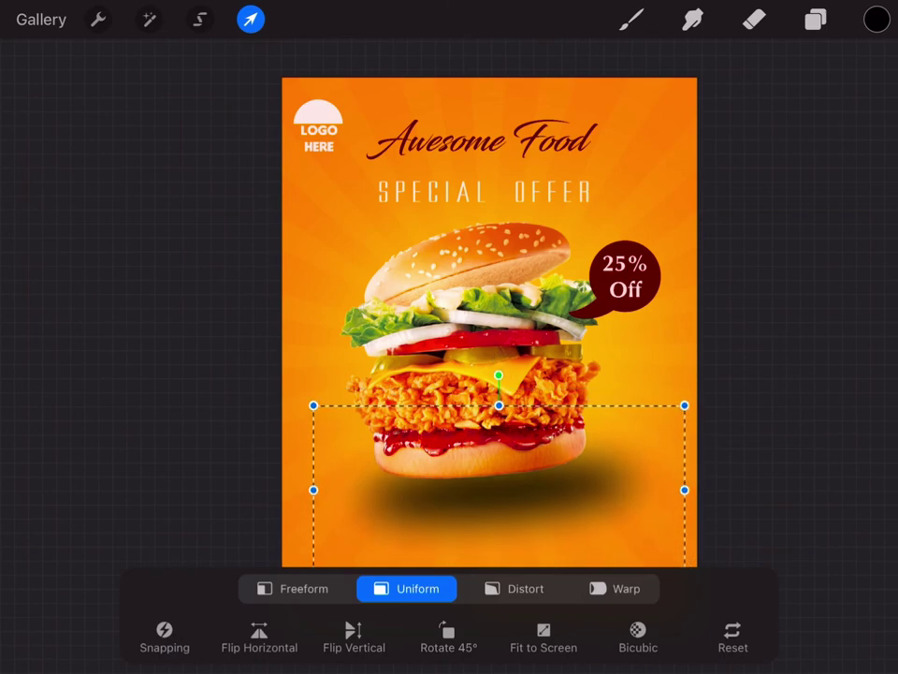
# - Lower the shadow layer's opacity to 69%
pyautogui.click(816, 19)
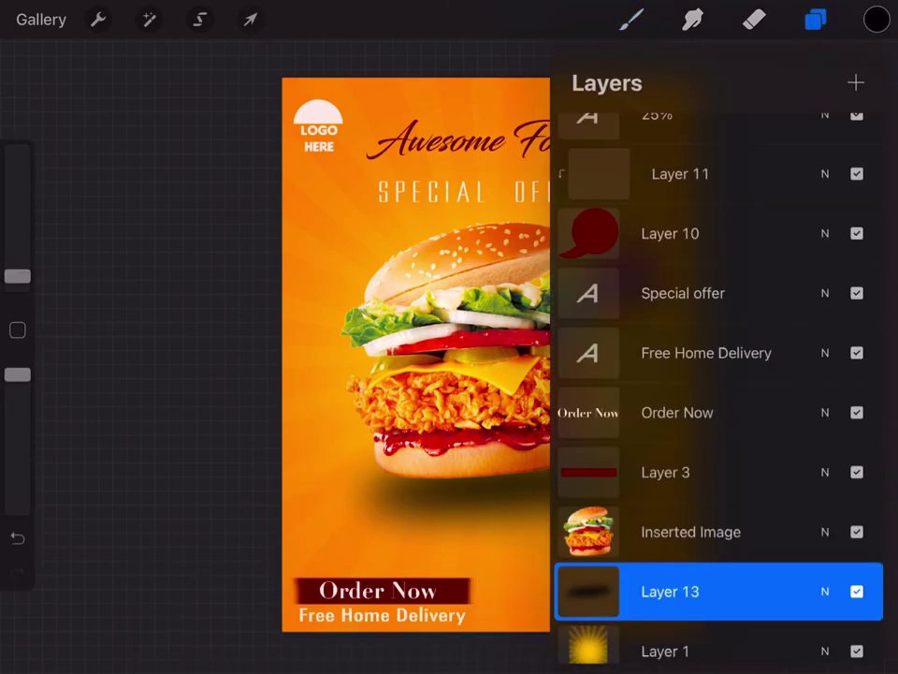
pyautogui.click(825, 592)
pyautogui.moveTo(866, 317)
pyautogui.mouseDown()
pyautogui.moveTo(740, 317)
pyautogui.moveTo(784, 317)
pyautogui.moveTo(774, 317)
pyautogui.mouseUp()
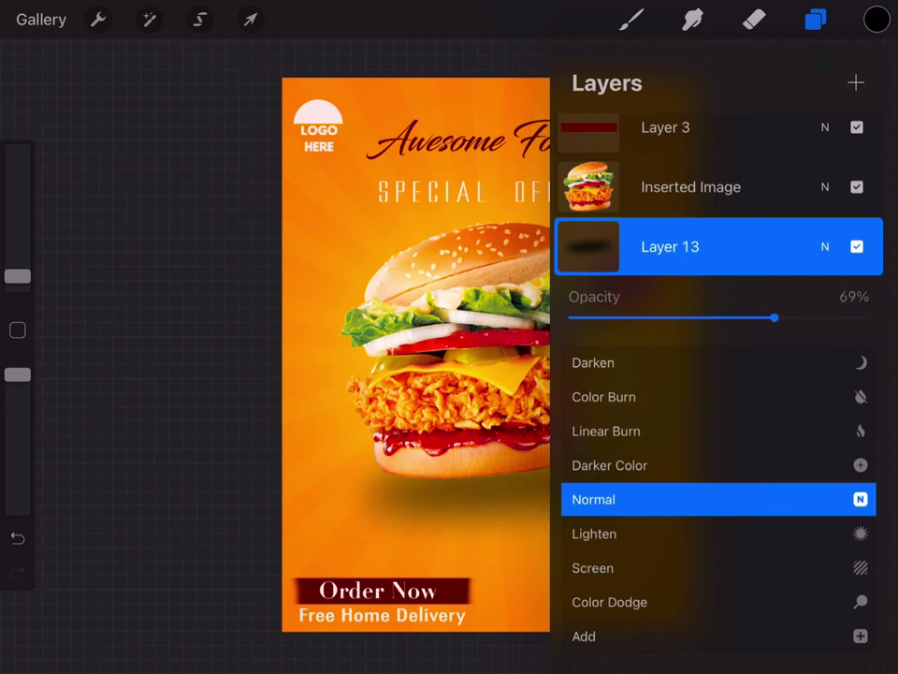
pyautogui.click(824, 246)
pyautogui.click(632, 18)
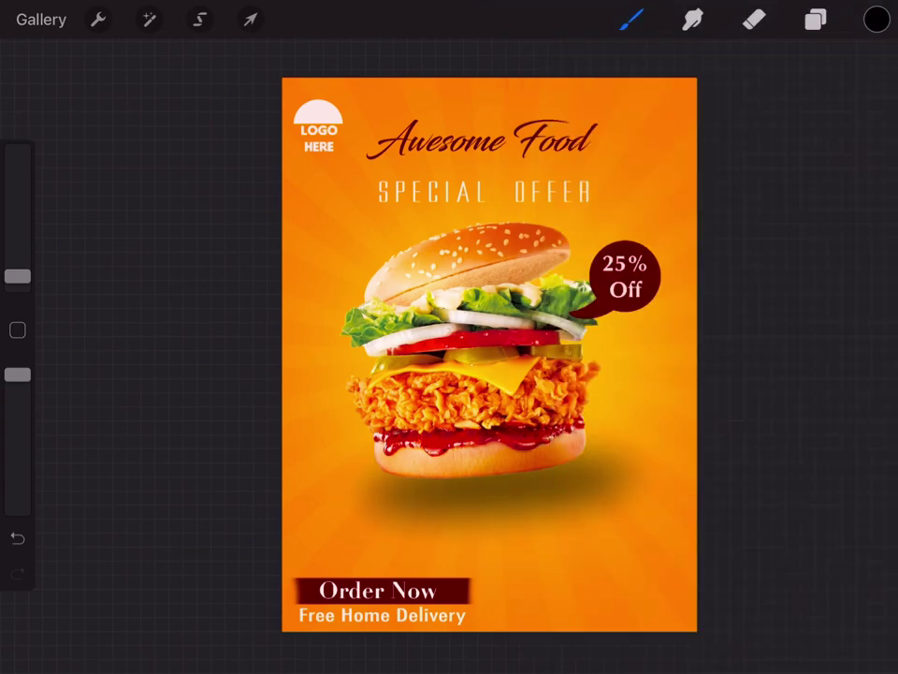
# - Fit the canvas and preview the finished burger poster full screen with toolbars hidden
pyautogui.scroll(5, 449, 337)
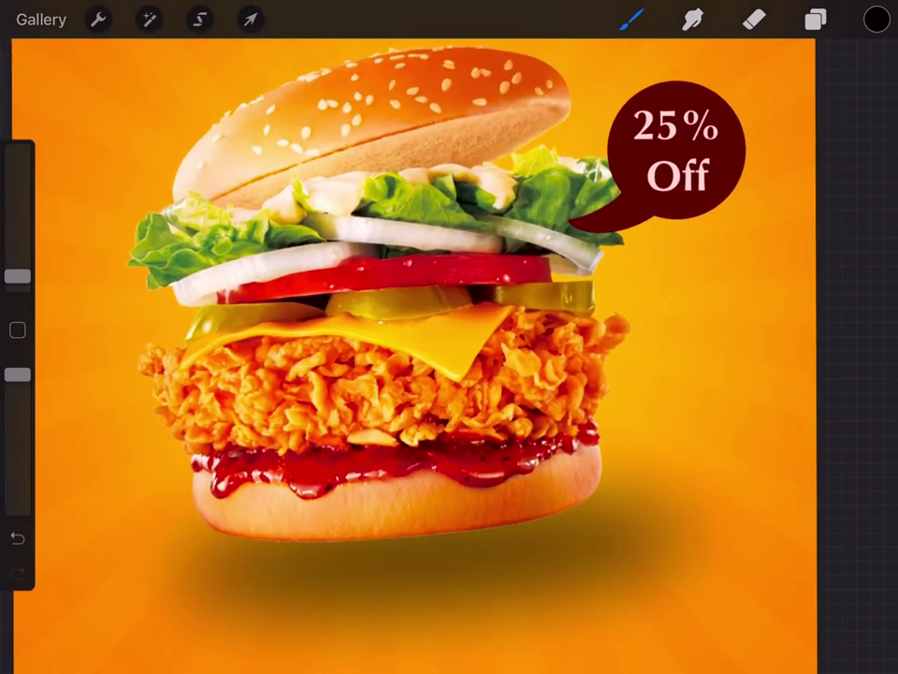
pyautogui.scroll(-4, 449, 337)
pyautogui.scroll(2, 449, 337)
pyautogui.hotkey('ctrl', 'f')
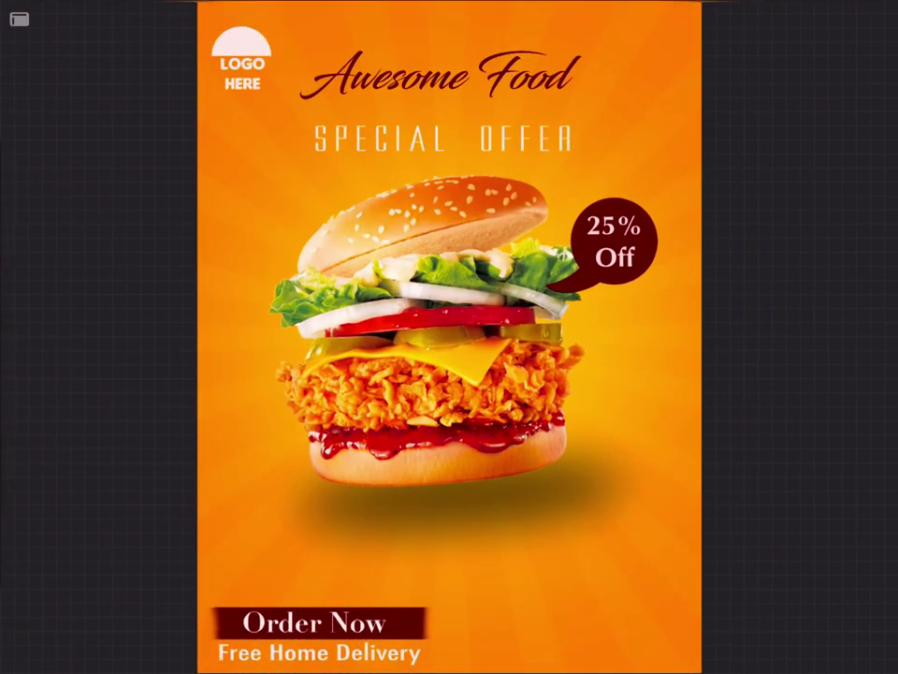